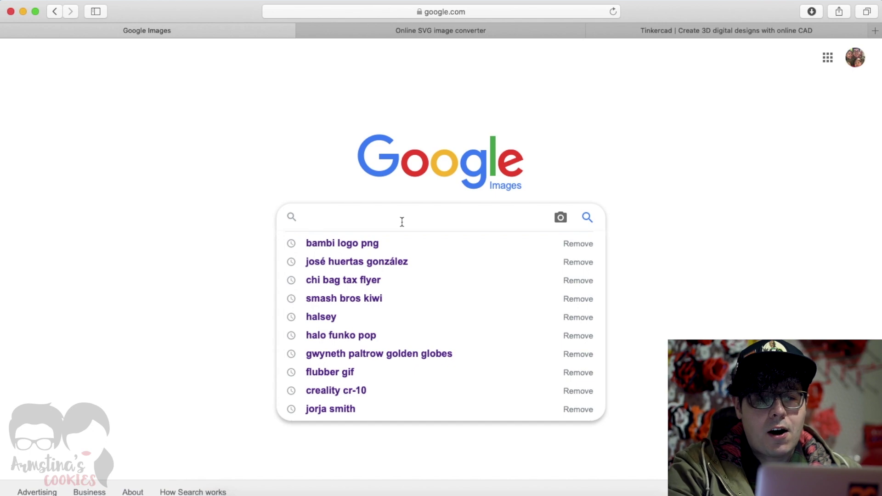
Search Google Images for "heart" and browse the results for a plain solid heart shape
type("heart")
key("Return")
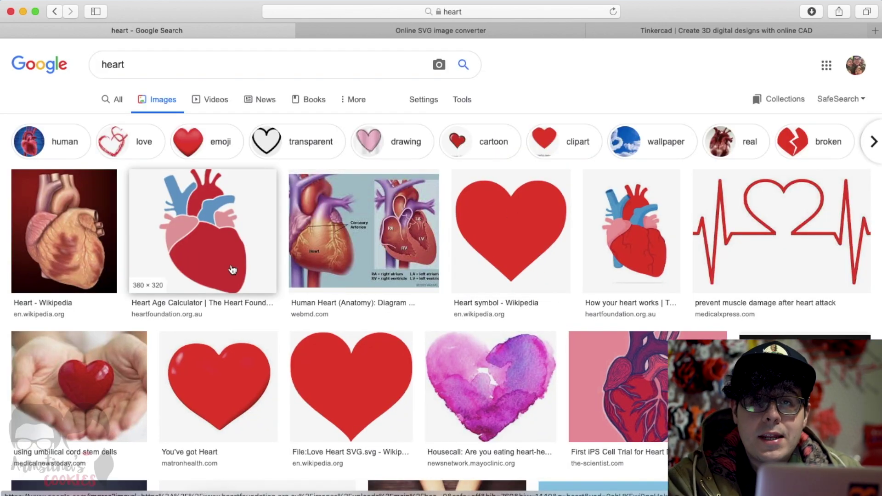
scroll(233, 270, "down", 3)
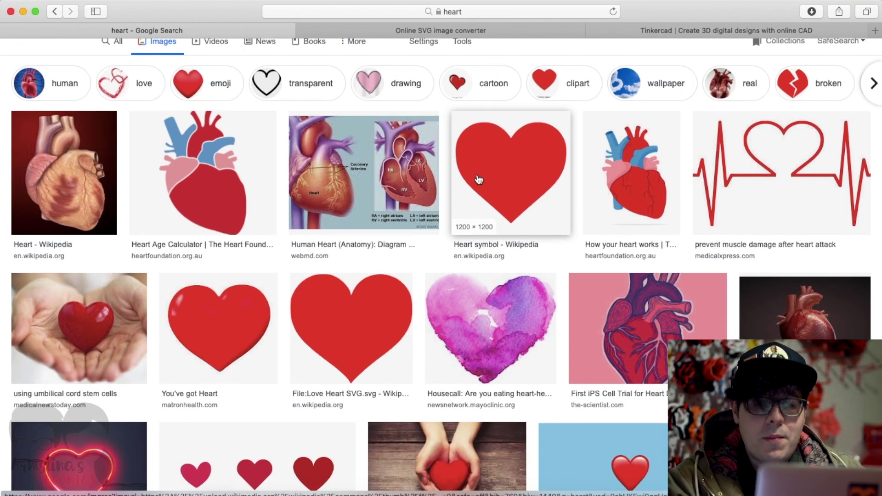
scroll(504, 189, "down", 10)
scroll(483, 152, "up", 9)
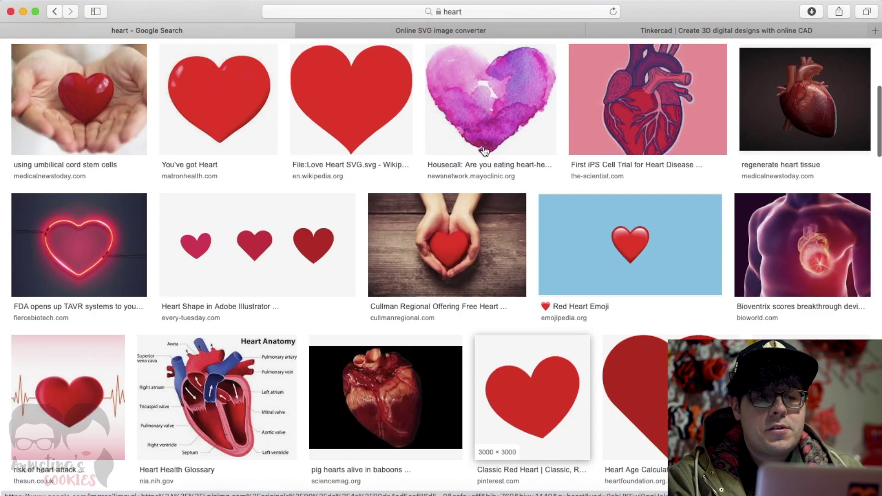
scroll(485, 152, "down", 5)
scroll(485, 151, "down", 7)
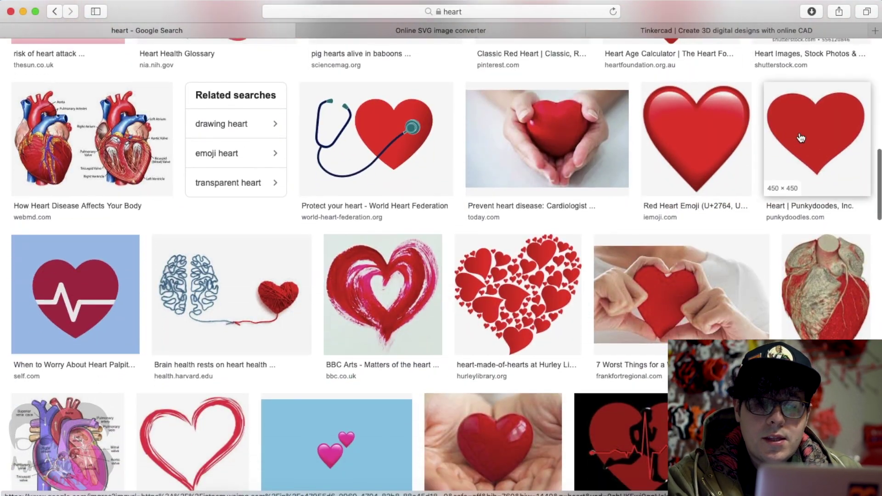
Open the plain red heart image from Punkydoodles and save it to the Downloads folder
left_click(801, 138)
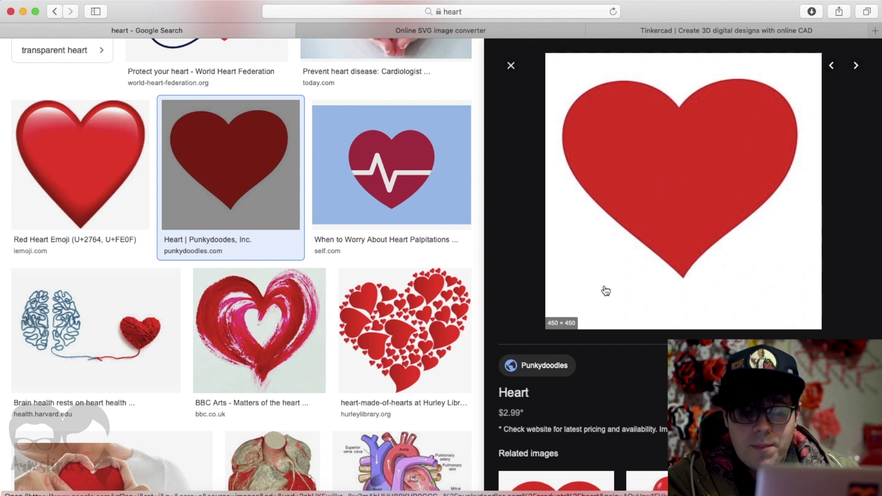
right_click(707, 168)
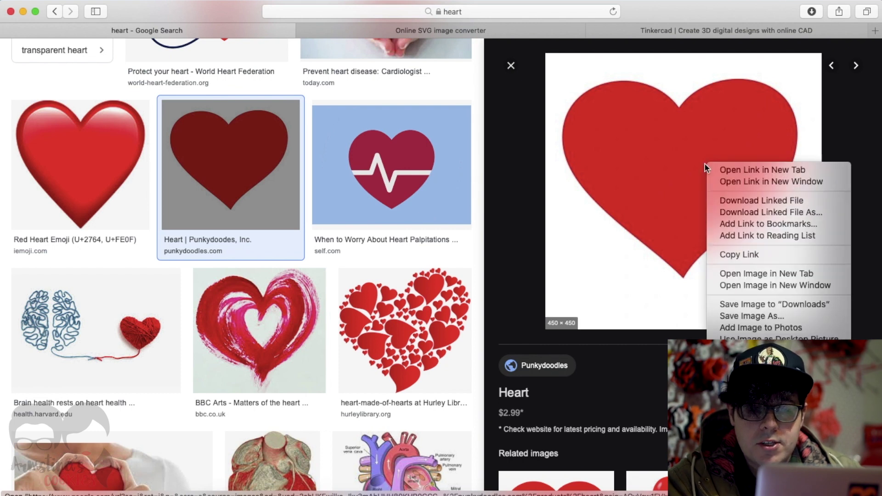
left_click(735, 303)
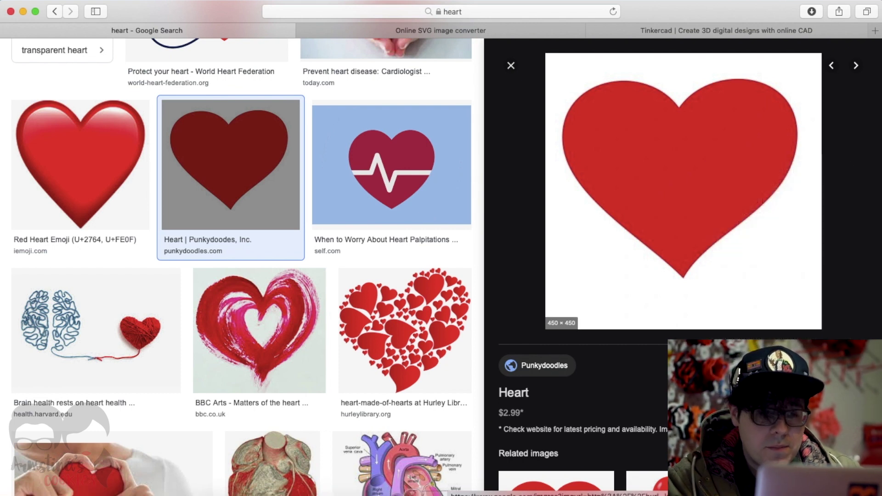
Open the downloaded heart image rs=w-600,h-600.jpeg from the Downloads folder in GIMP
left_click(236, 487)
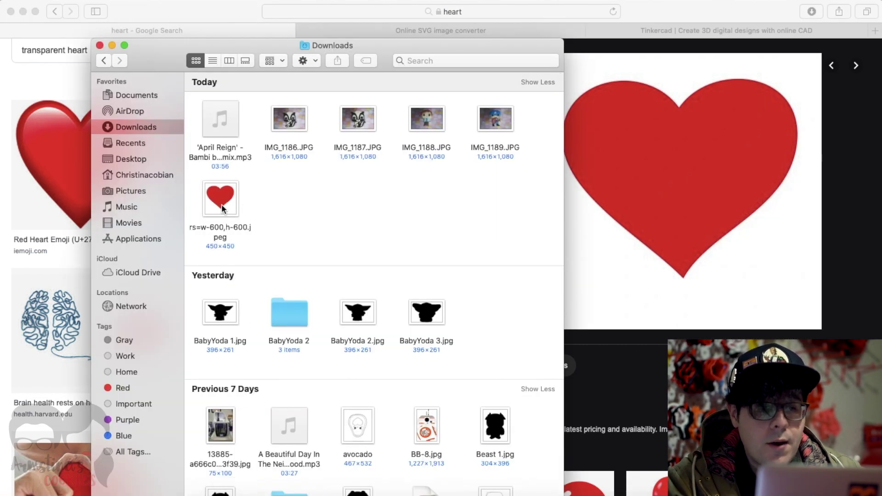
right_click(222, 209)
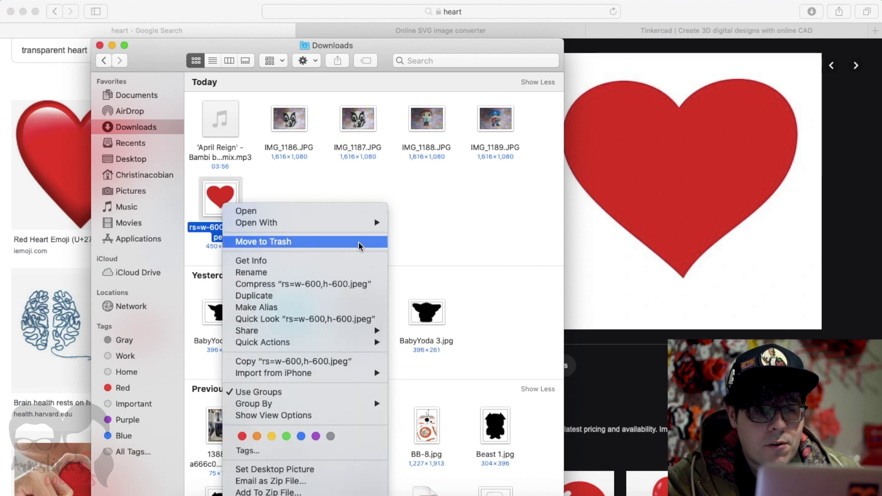
mouse_move(366, 225)
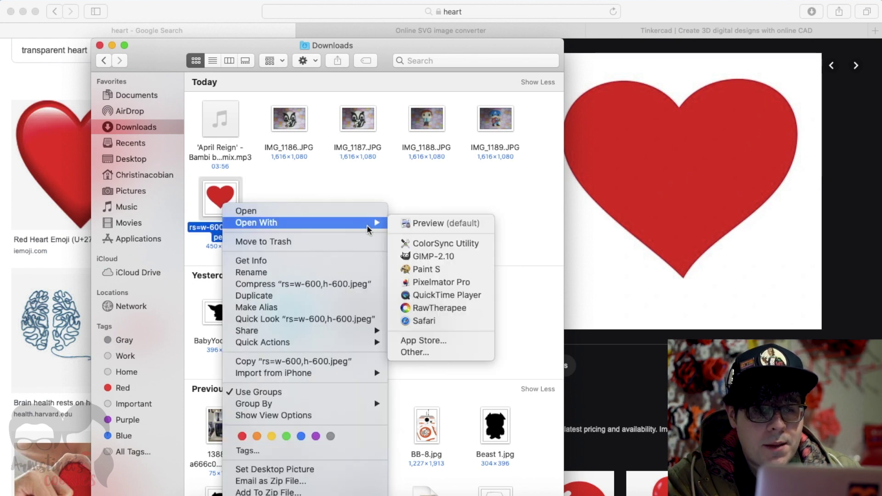
left_click(441, 256)
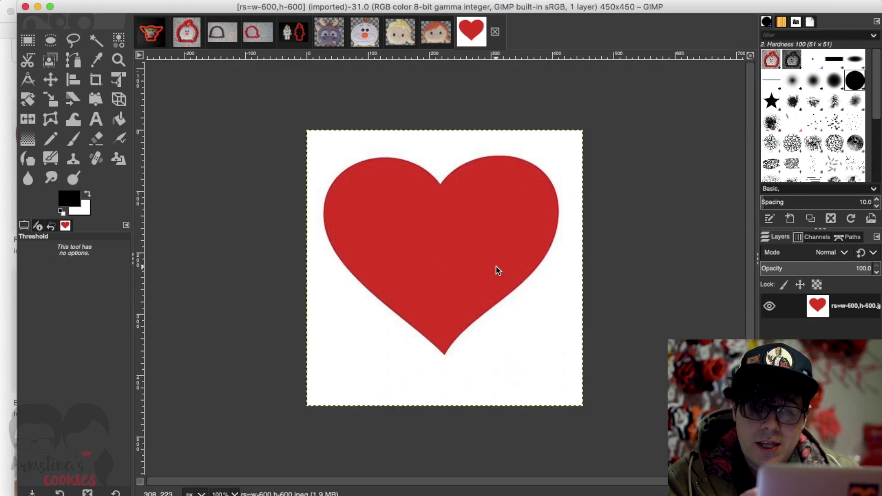
scroll(496, 269, "up", 1)
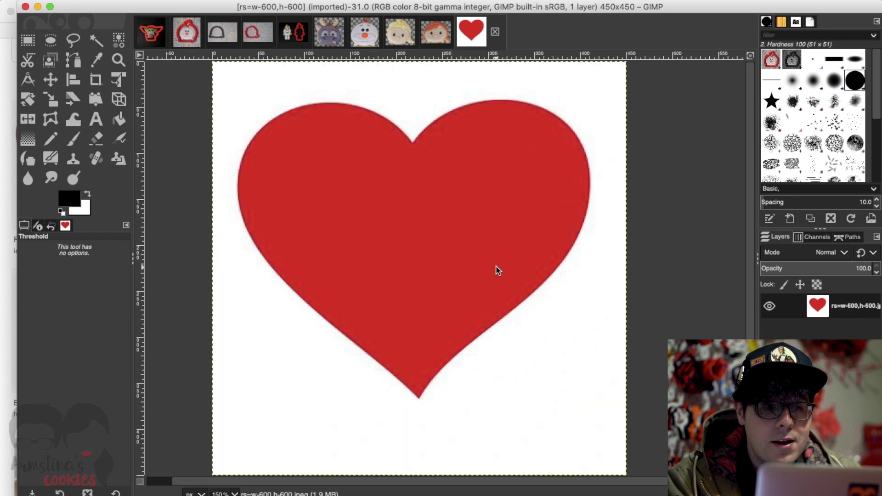
scroll(497, 269, "down", 1)
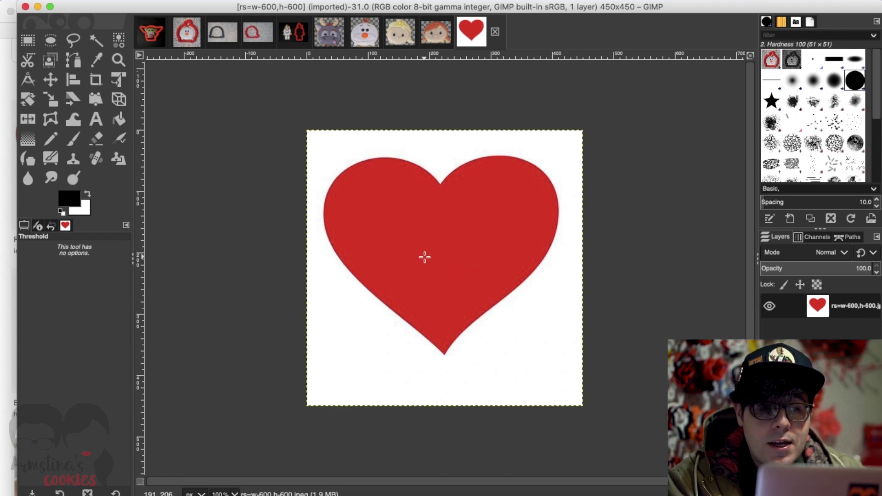
Apply a Threshold to the heart image with a range of 236 to 255
left_click(292, 1)
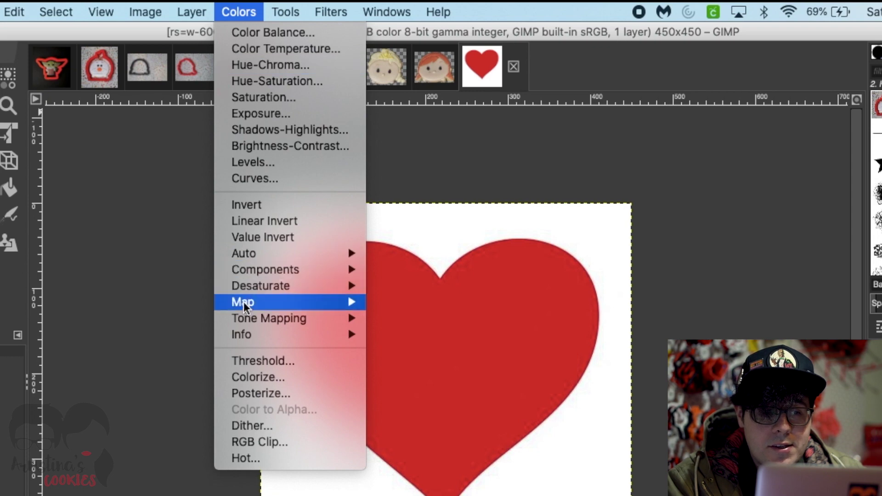
left_click(255, 360)
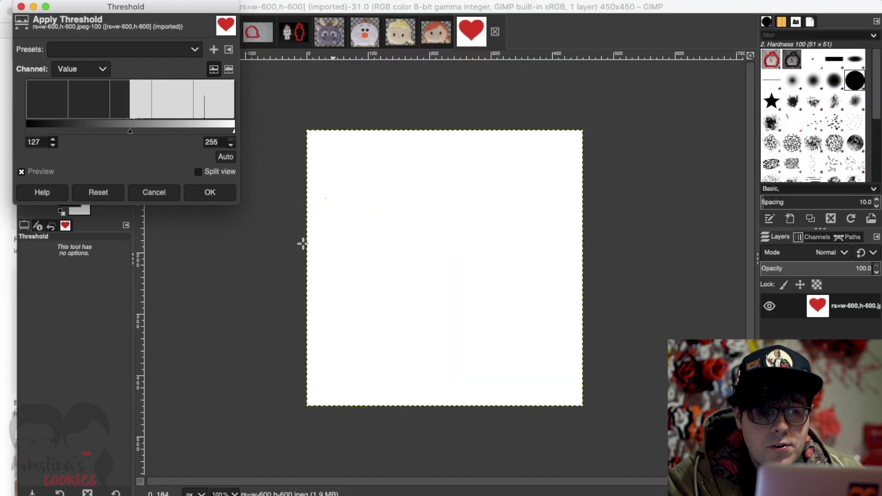
left_click_drag(132, 133, 221, 144)
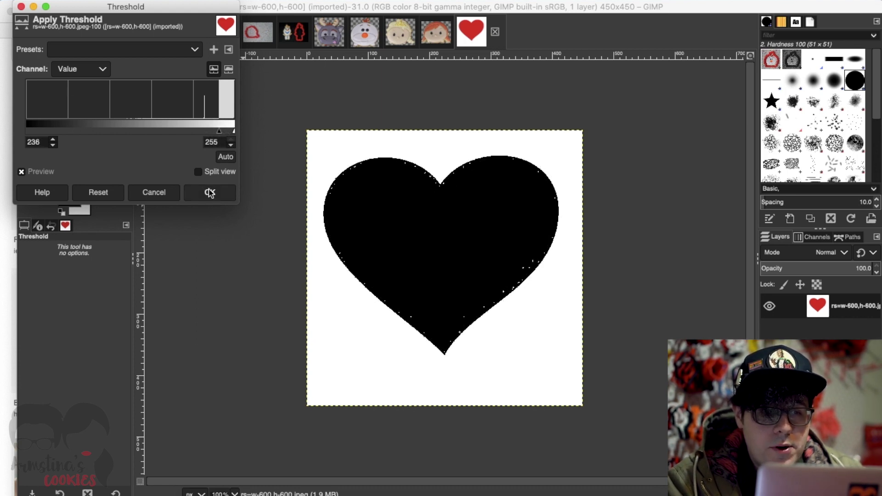
left_click(210, 193)
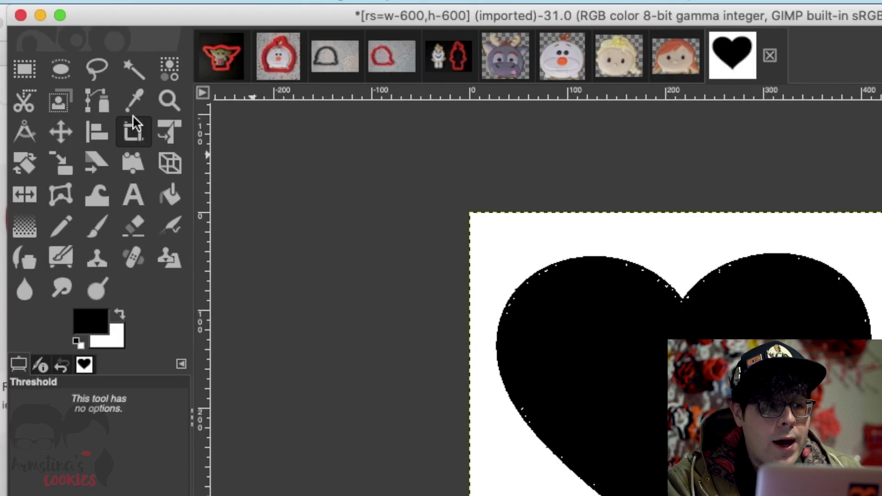
Set the foreground color to red and bucket-fill the white background around the black heart with it
left_click(169, 196)
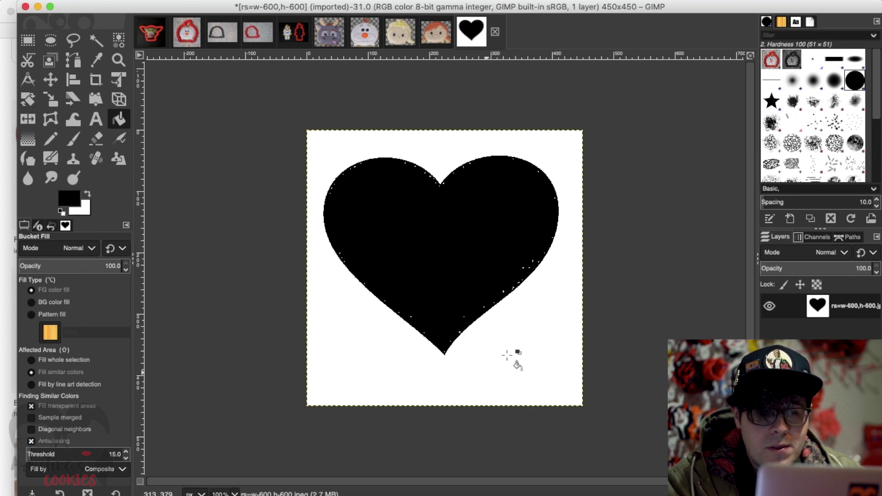
left_click(67, 197)
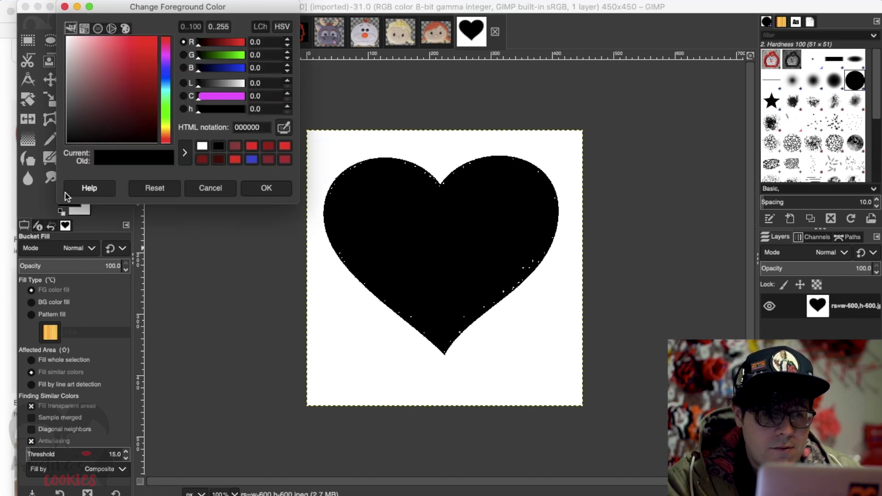
left_click(144, 56)
left_click(267, 188)
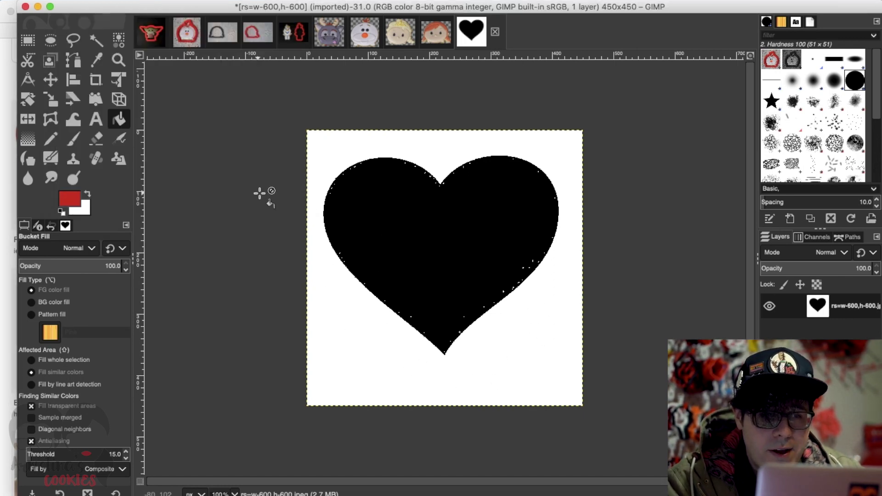
left_click(332, 150)
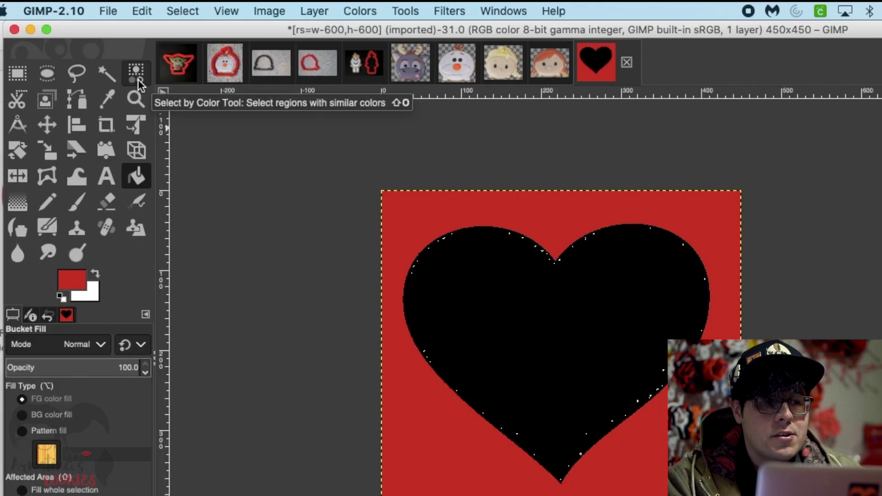
Select the red background by color and invert the selection to the heart
left_click(178, 11)
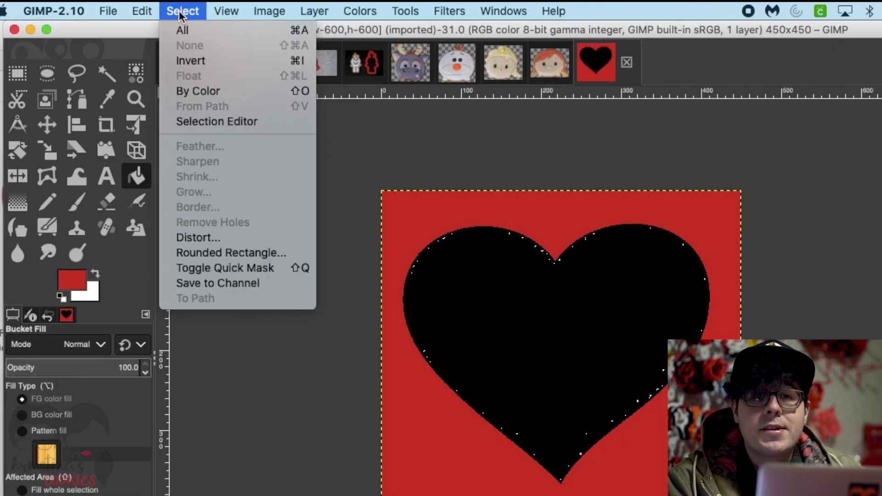
left_click(199, 90)
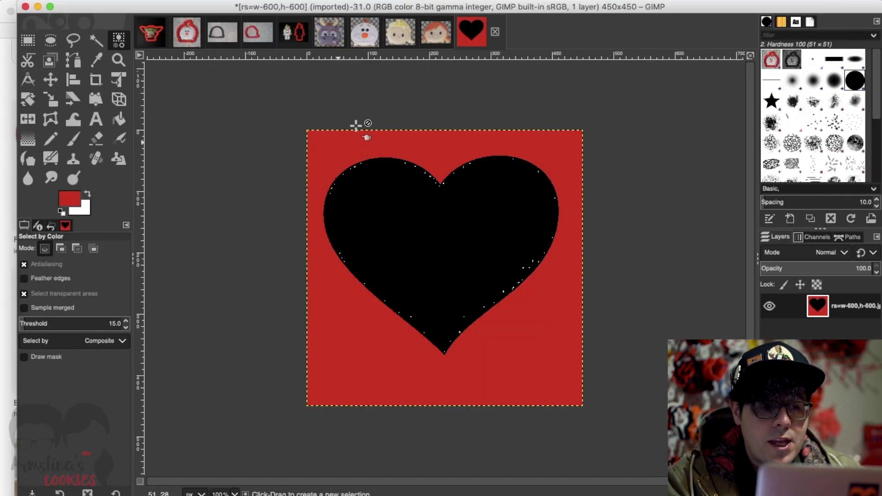
left_click(334, 340)
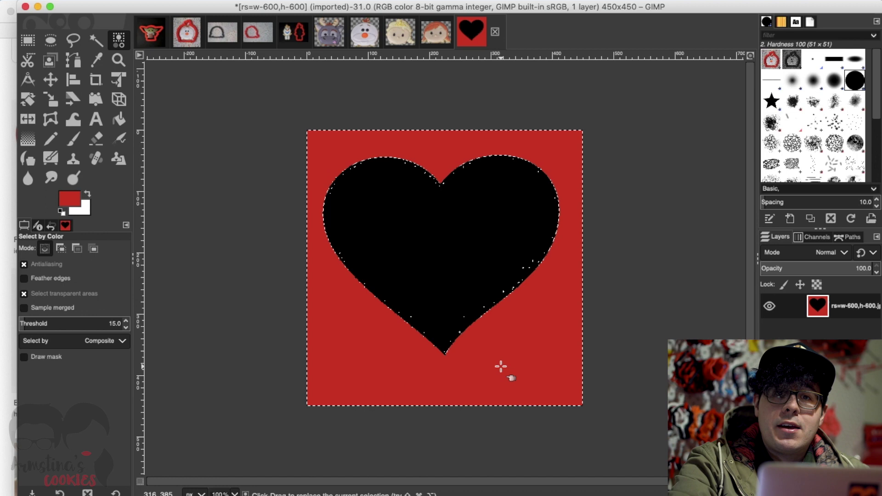
left_click(155, 0)
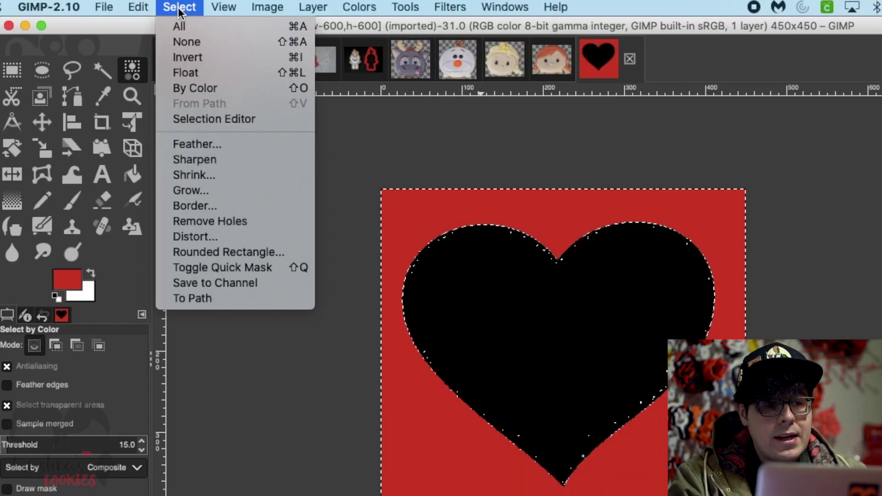
left_click(191, 57)
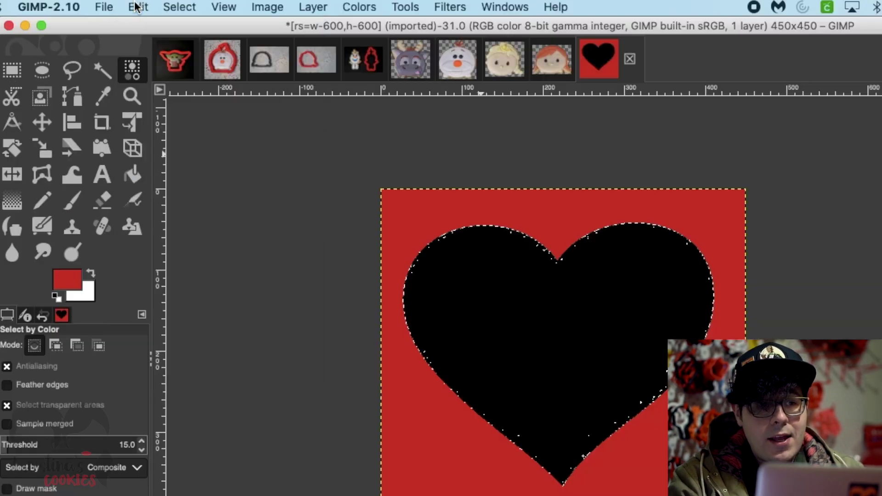
Cut the selected speckled black heart out of the red background and clear the selection
left_click(121, 0)
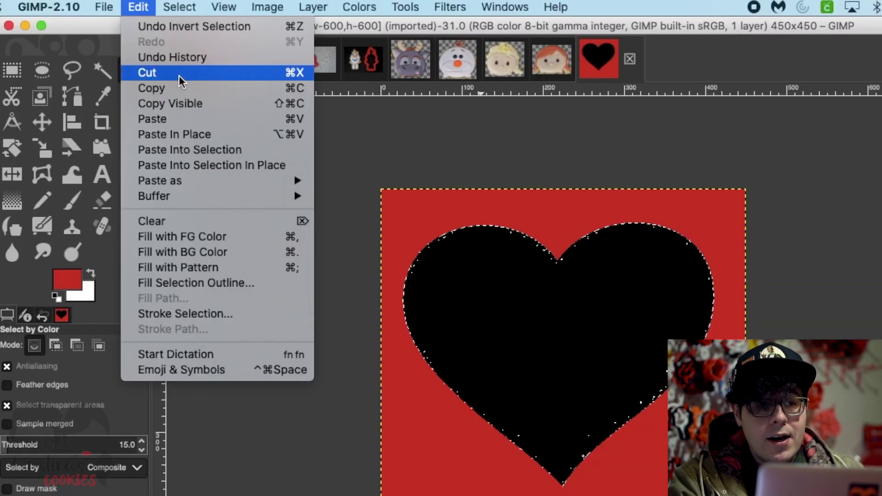
left_click(152, 44)
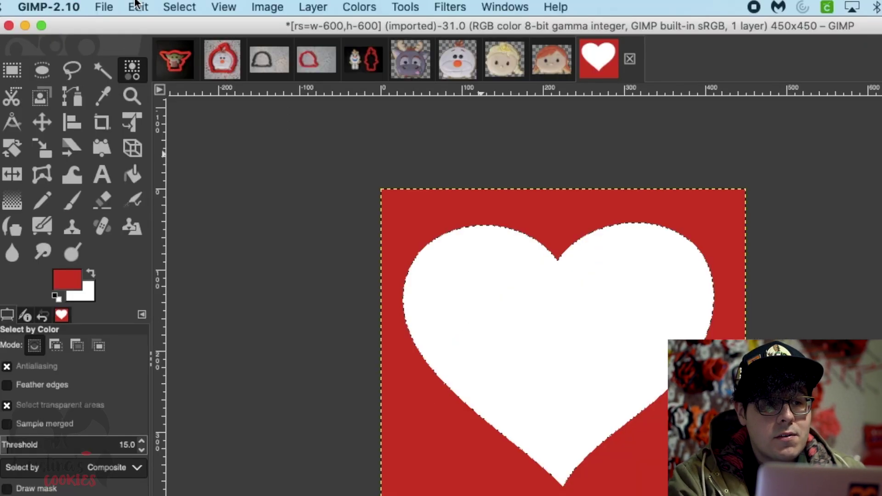
left_click(156, 0)
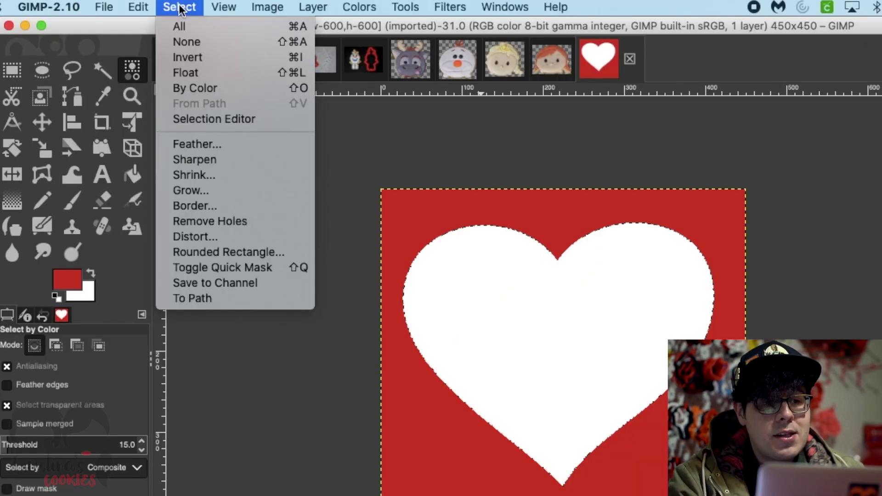
left_click(192, 42)
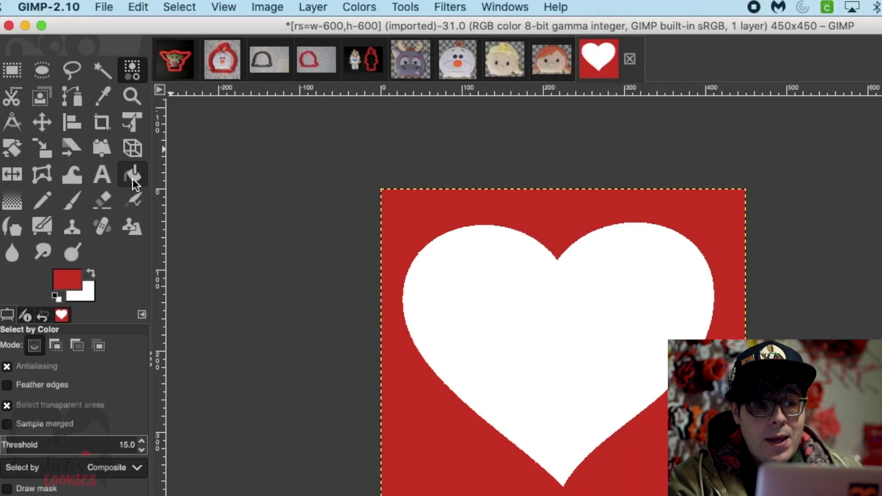
Set the foreground color to black and bucket-fill the white heart with it
left_click(132, 179)
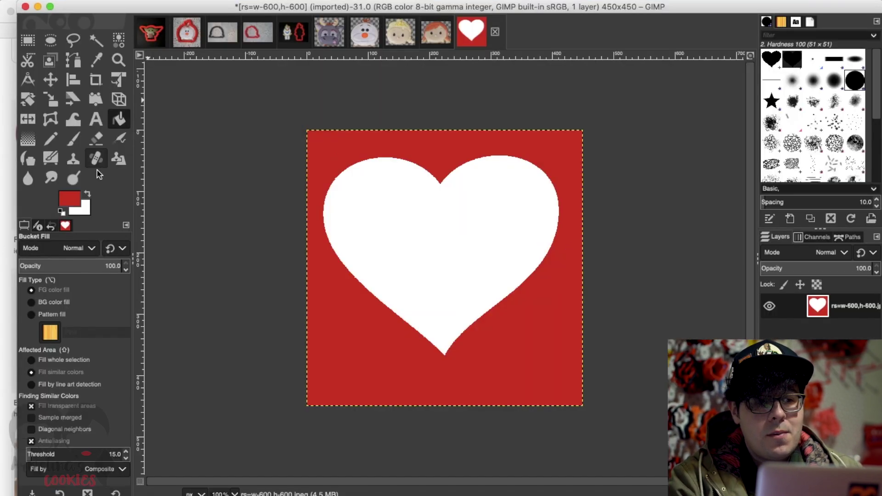
left_click(69, 284)
left_click_drag(118, 85, 187, 159)
left_click(272, 189)
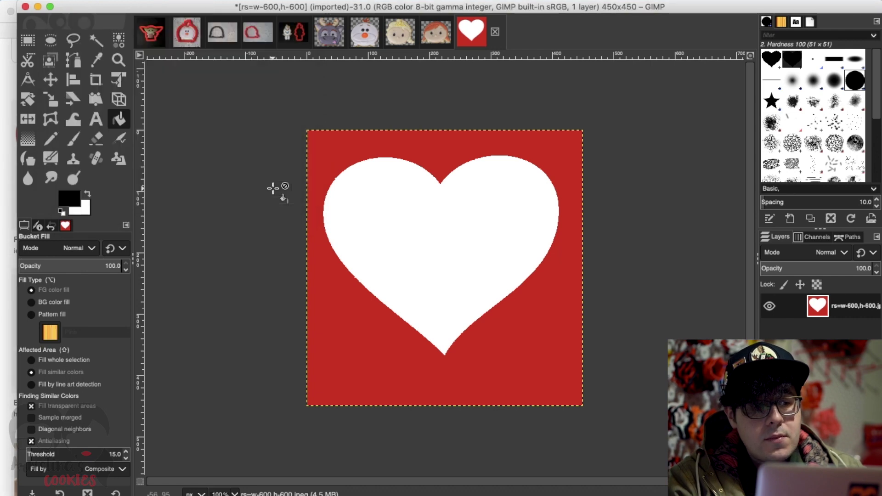
left_click(411, 221)
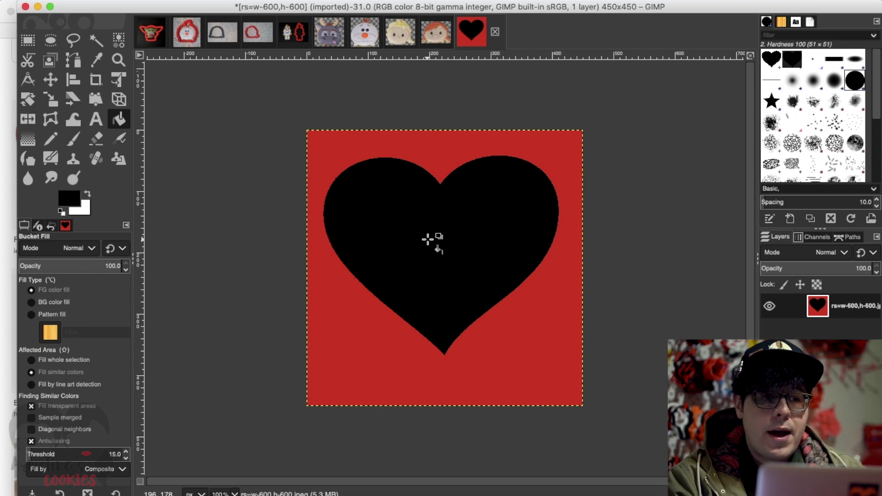
Select the black heart by color, cut it from the red background, and paste it back
left_click(119, 40)
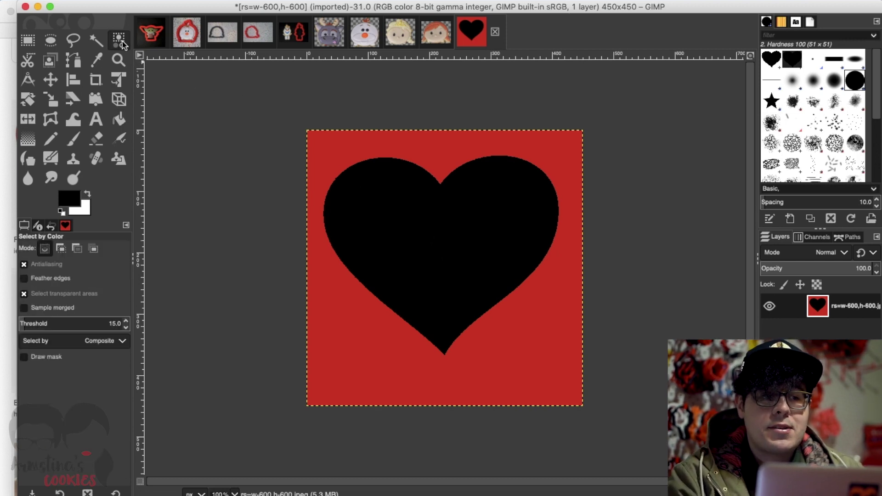
left_click(445, 233)
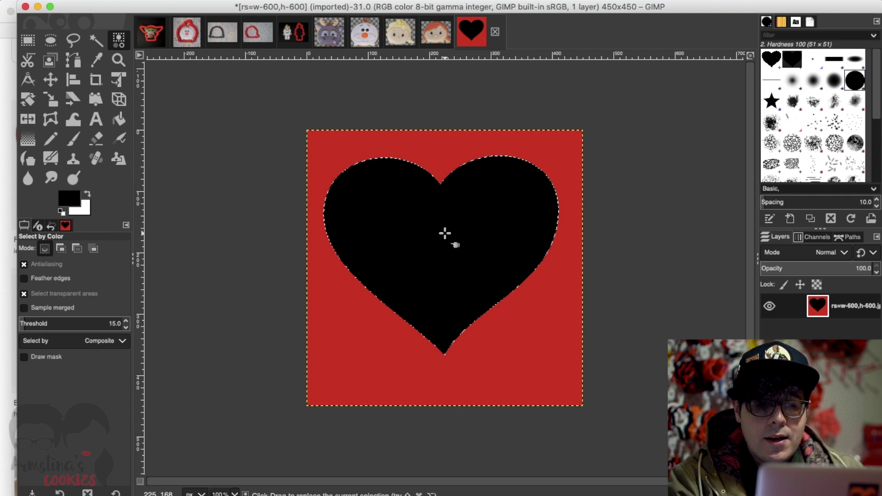
left_click(122, 1)
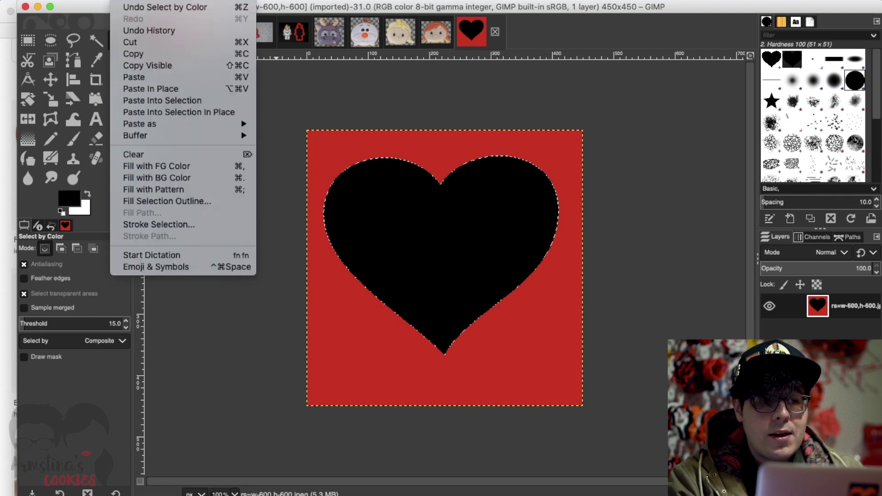
left_click(146, 43)
left_click(126, 1)
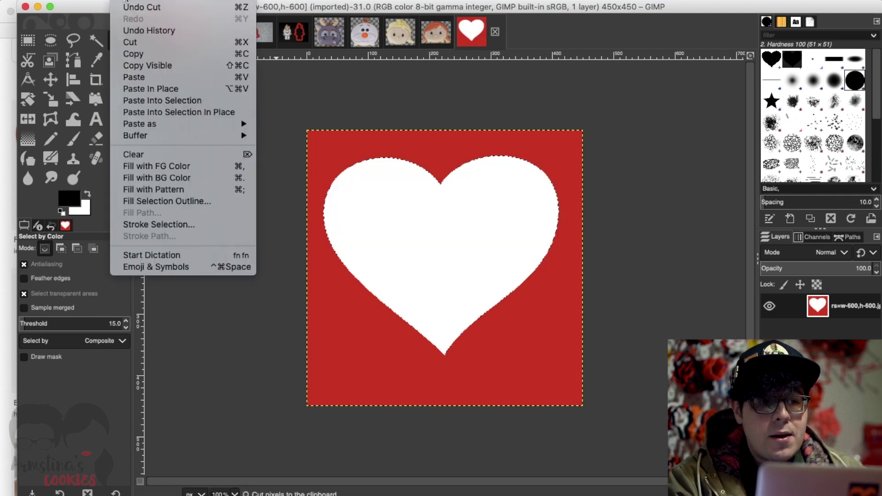
left_click(147, 77)
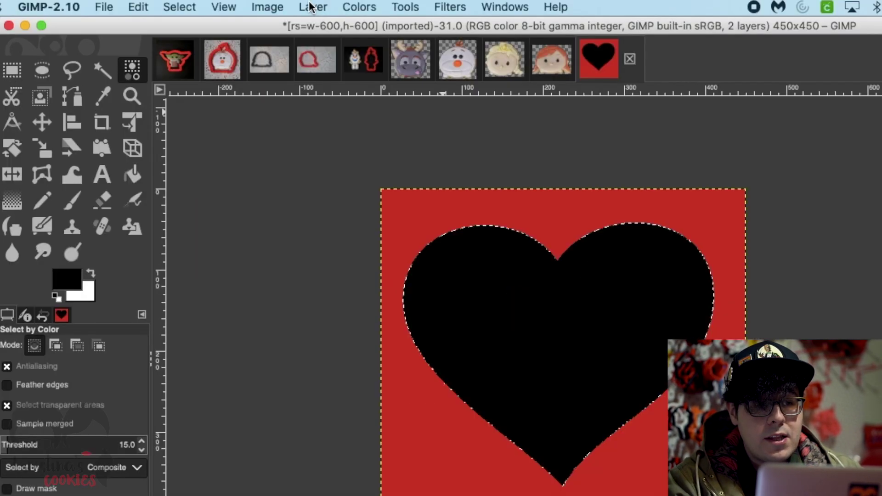
Turn the pasted heart into its own layer and hide the original red background layer
left_click(313, 7)
left_click(345, 26)
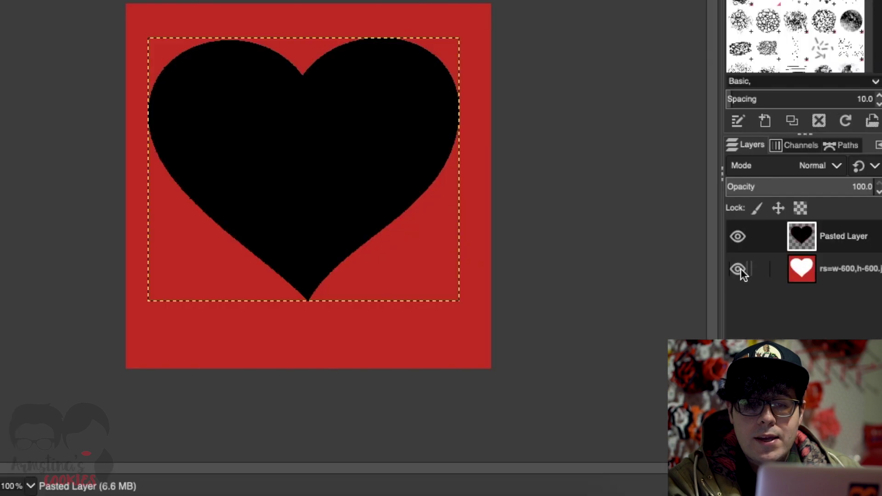
left_click(772, 332)
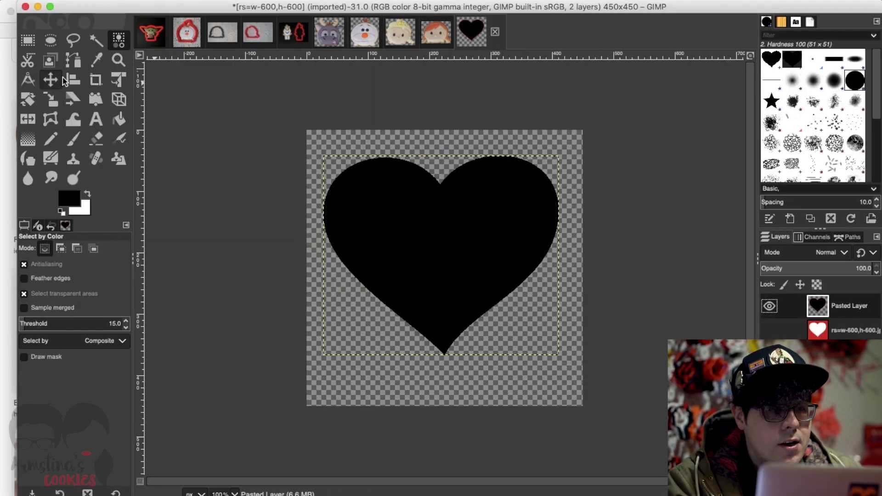
Move the heart layer slightly down on the canvas and crop the image to its content
left_click(51, 80)
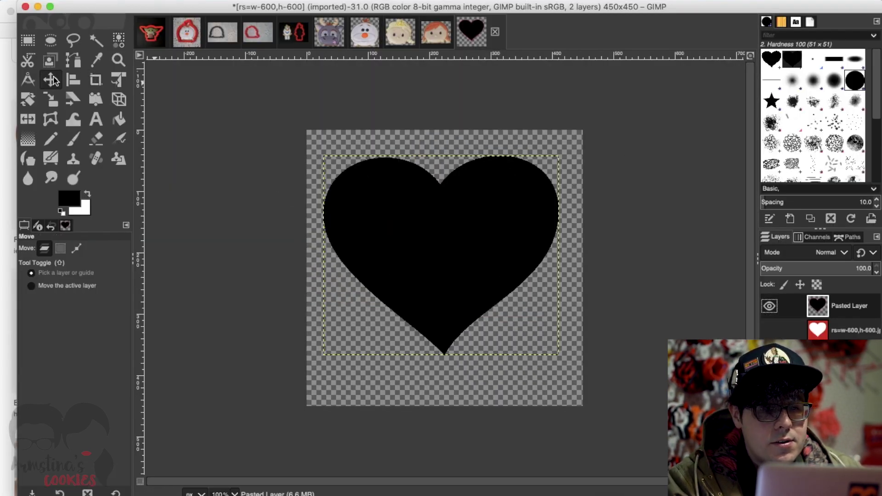
left_click_drag(418, 229, 421, 240)
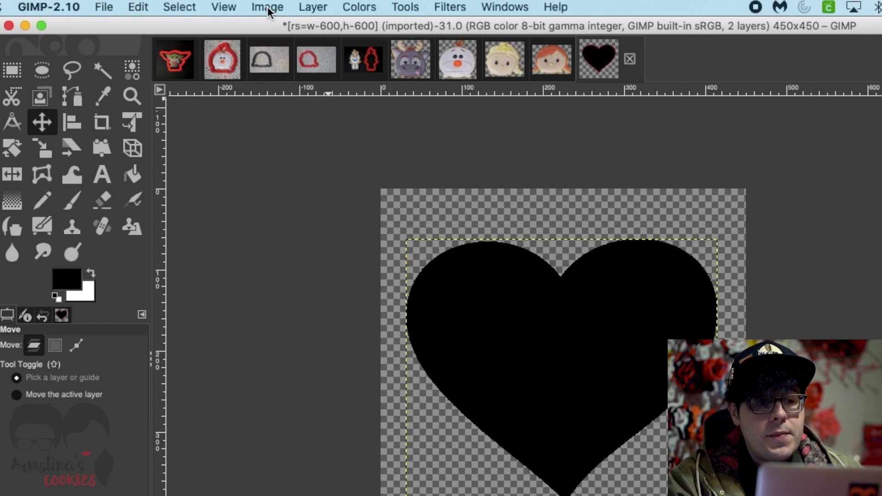
left_click(267, 7)
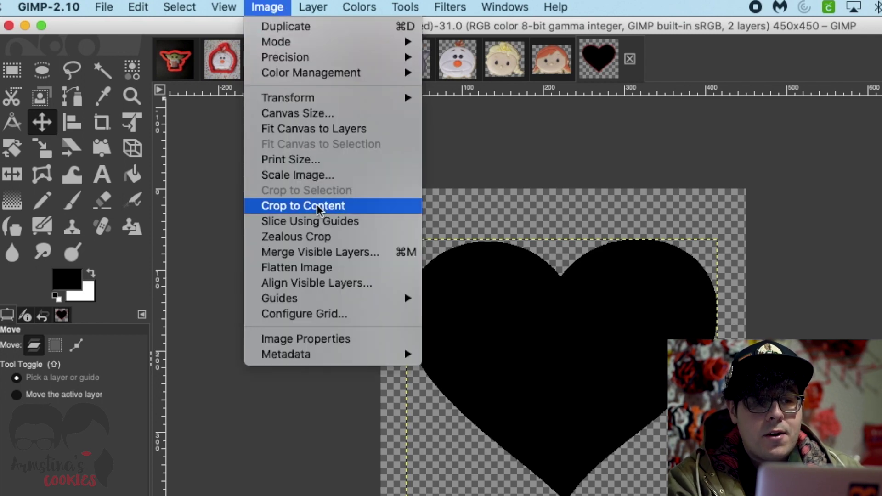
left_click(319, 208)
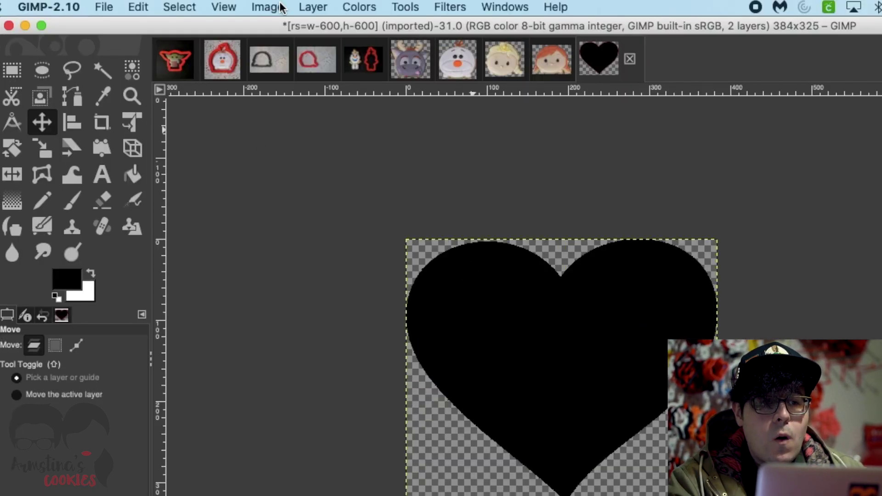
Scale the whole image to a width of 5.5 inches, keeping its proportions
left_click(275, 7)
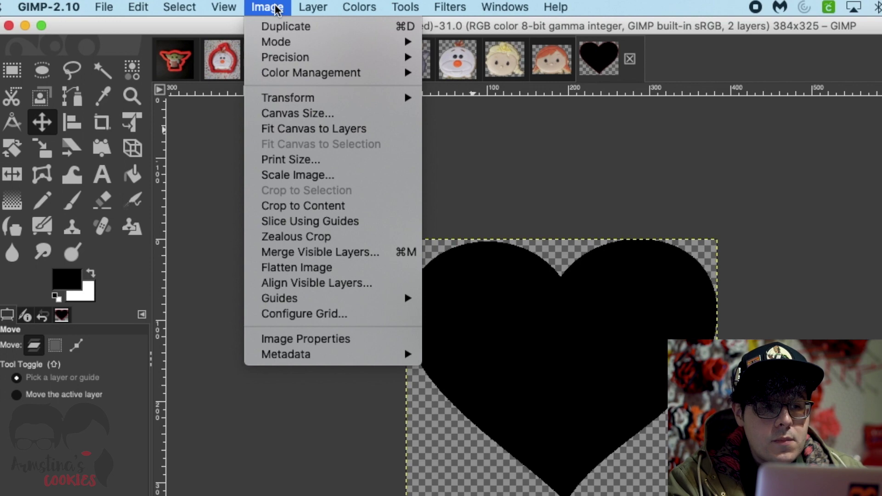
left_click(301, 175)
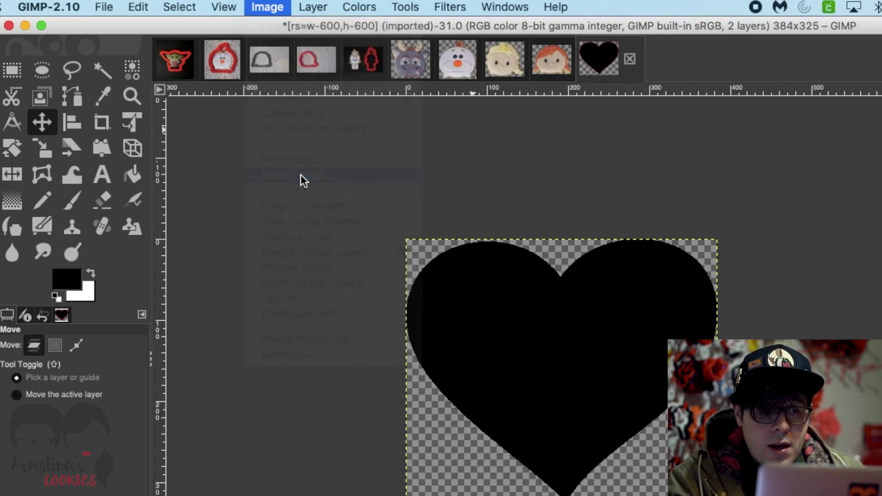
left_click(338, 140)
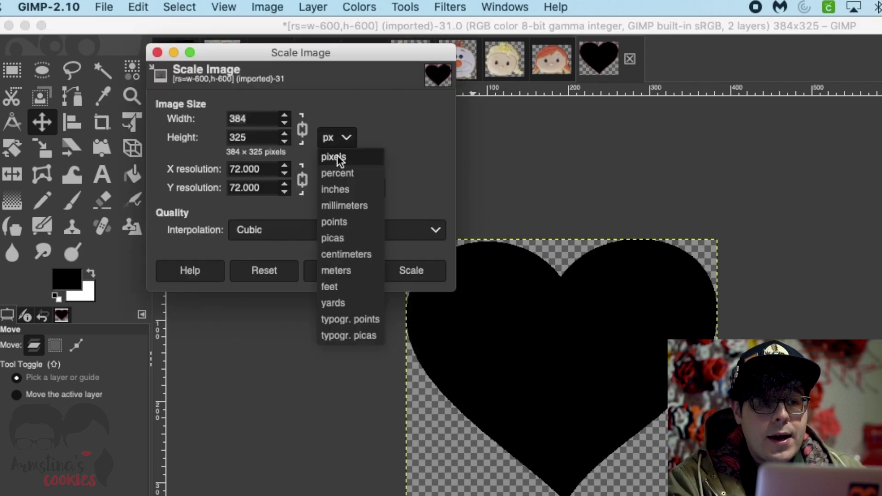
left_click(341, 189)
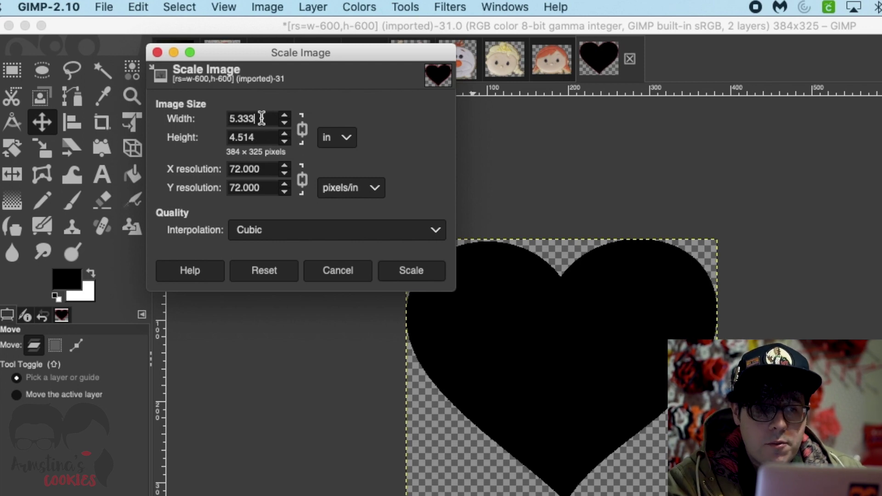
left_click_drag(262, 119, 178, 119)
type("5.5")
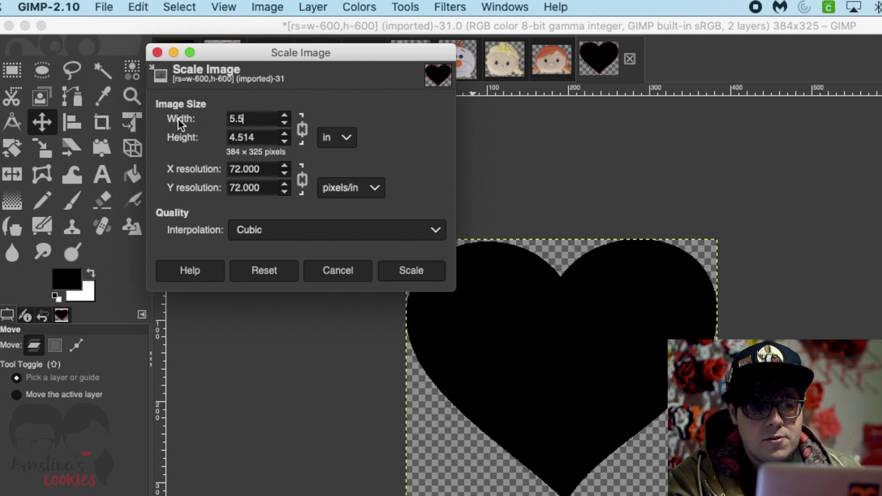
key("Tab")
left_click(419, 274)
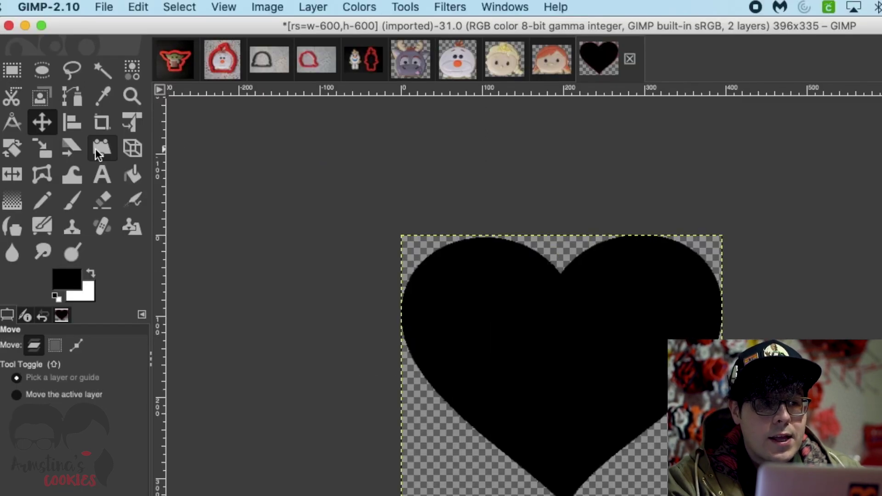
Scale only the pasted heart layer to a width of 4.5 inches, keeping its proportions
left_click(45, 152)
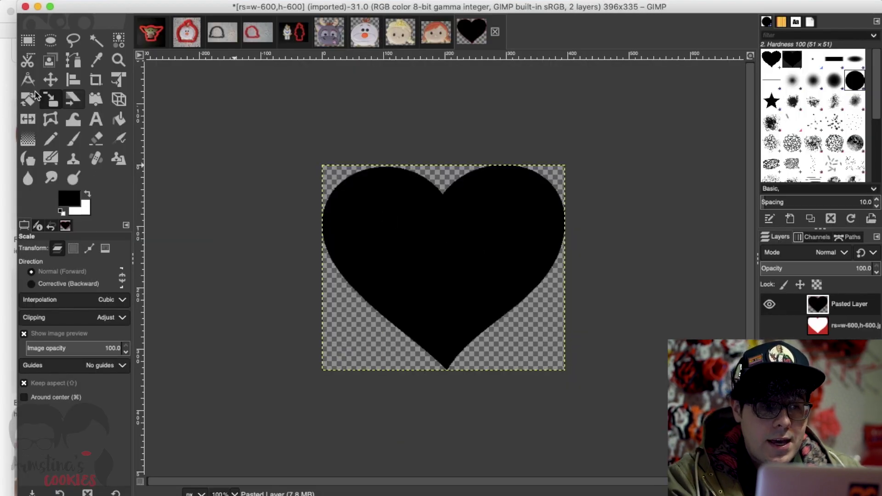
left_click(455, 239)
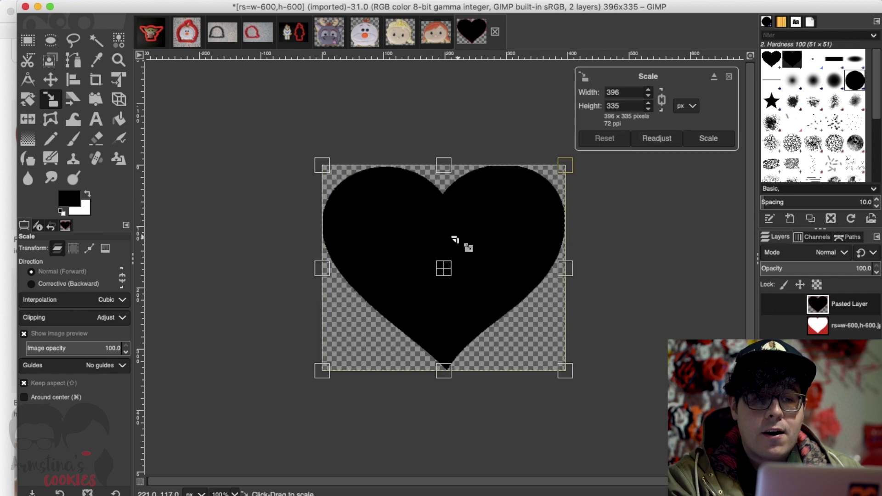
left_click(686, 106)
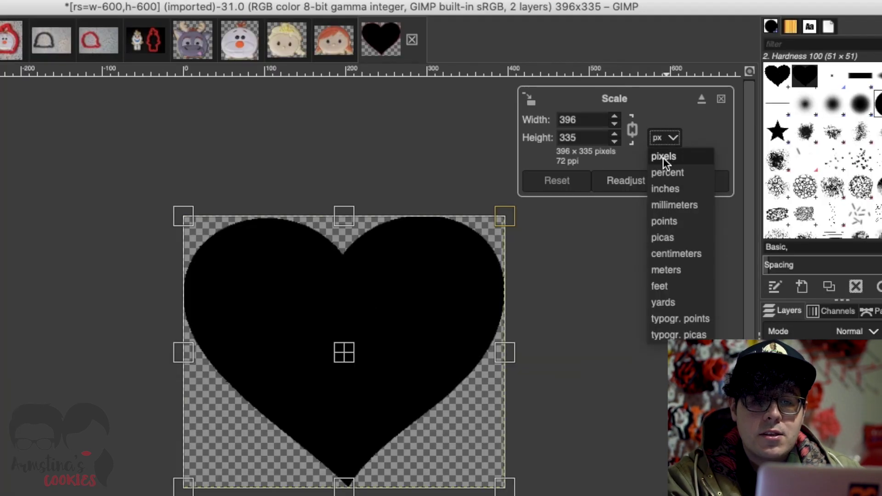
left_click(669, 187)
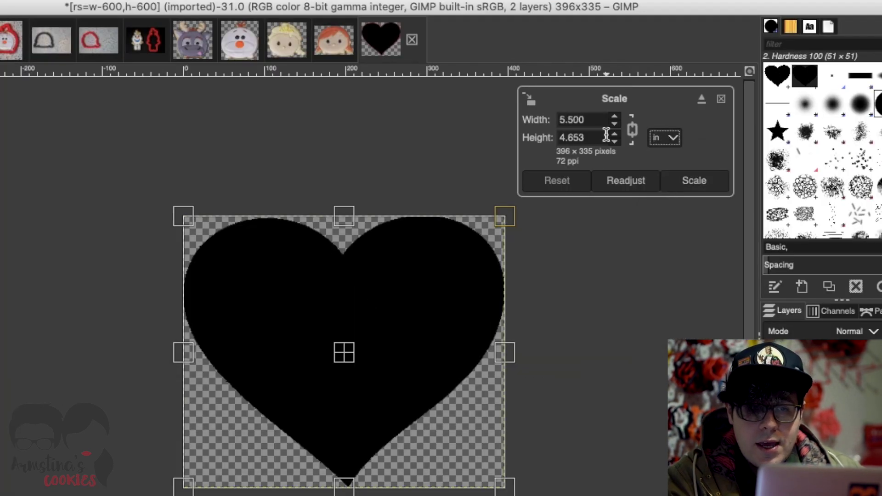
left_click_drag(592, 120, 506, 115)
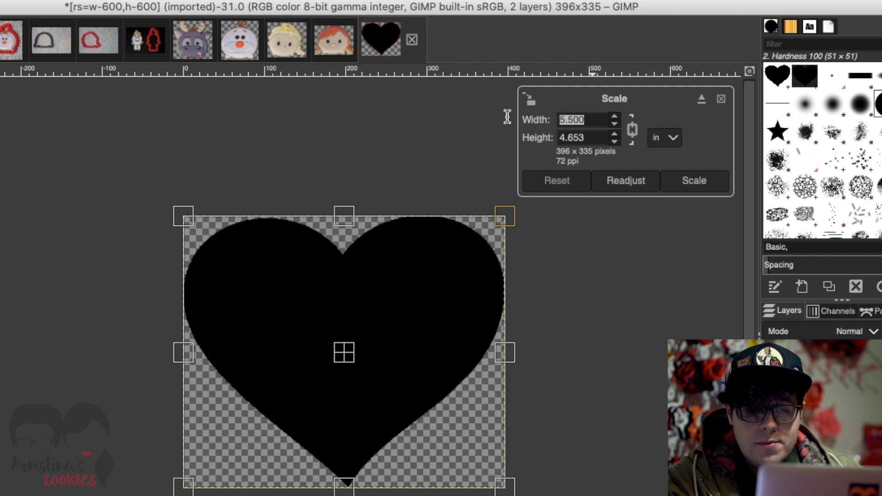
type("4.5")
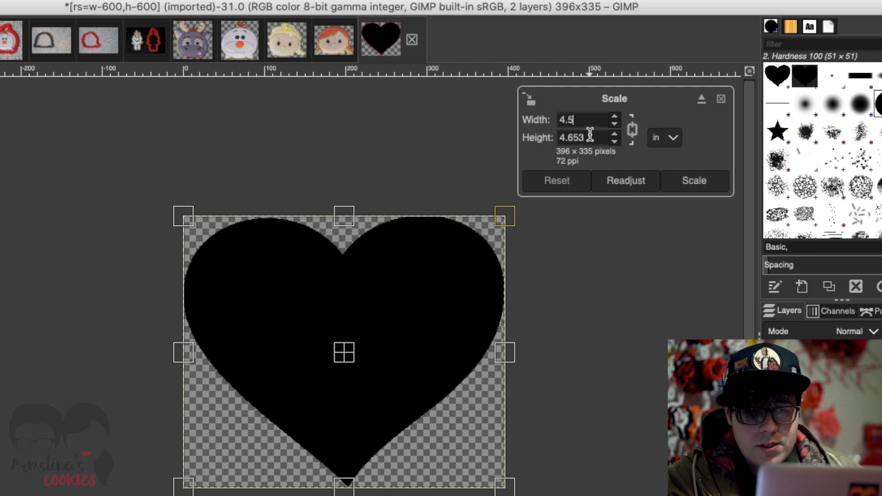
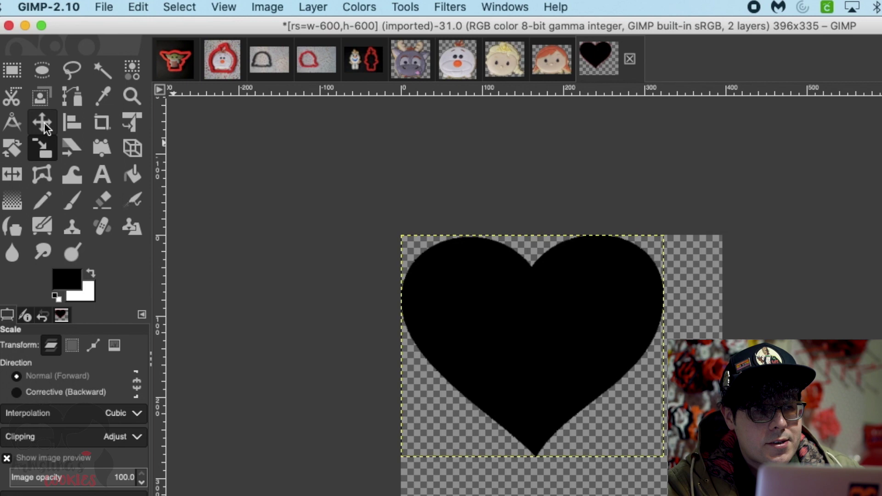
Move the reduced heart layer to the center of the canvas
left_click(44, 125)
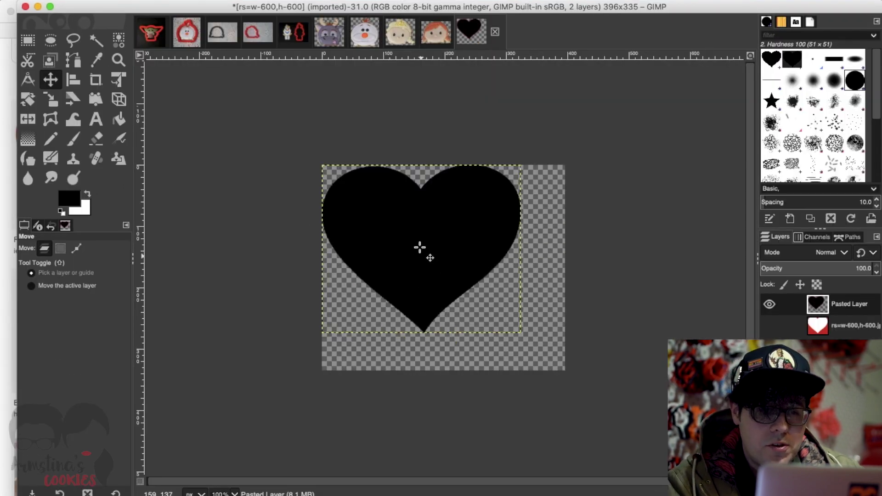
left_click_drag(530, 343, 547, 357)
left_click_drag(433, 257, 441, 270)
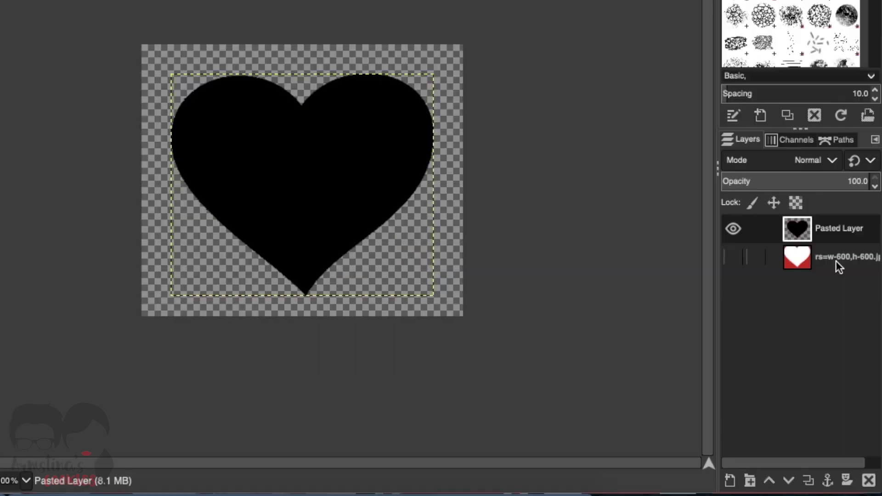
Add three transparent 396 x 335 px layers between the heart layer and the hidden original layer
left_click(840, 256)
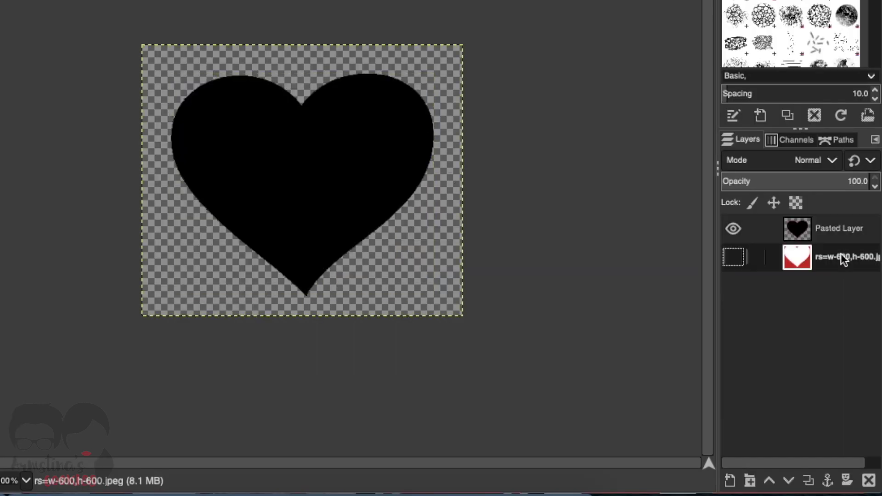
left_click(731, 483)
left_click(837, 471)
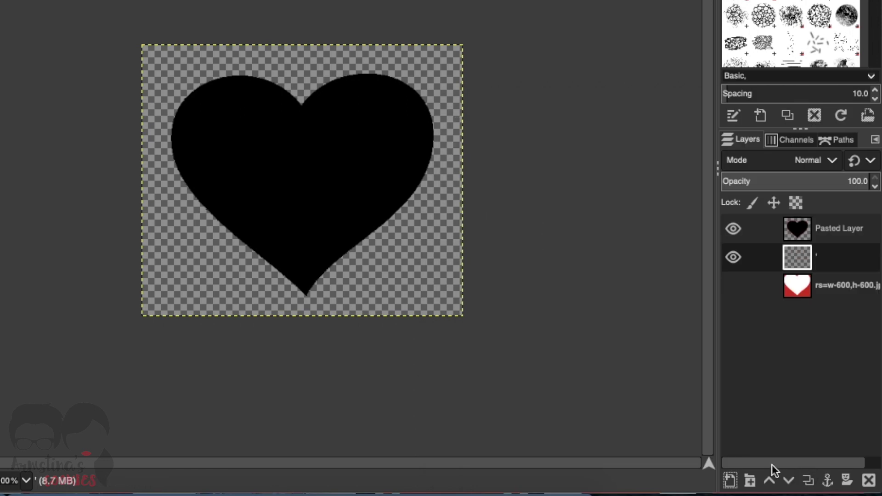
left_click(730, 481)
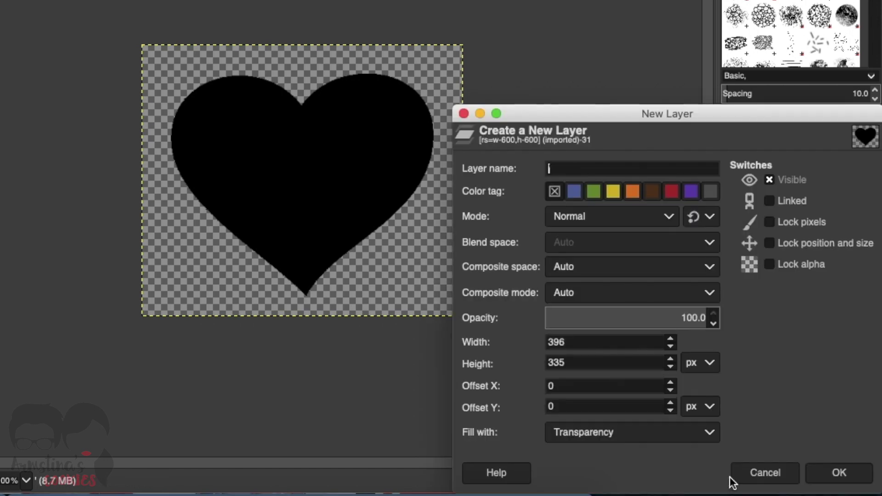
left_click(812, 470)
left_click(725, 481)
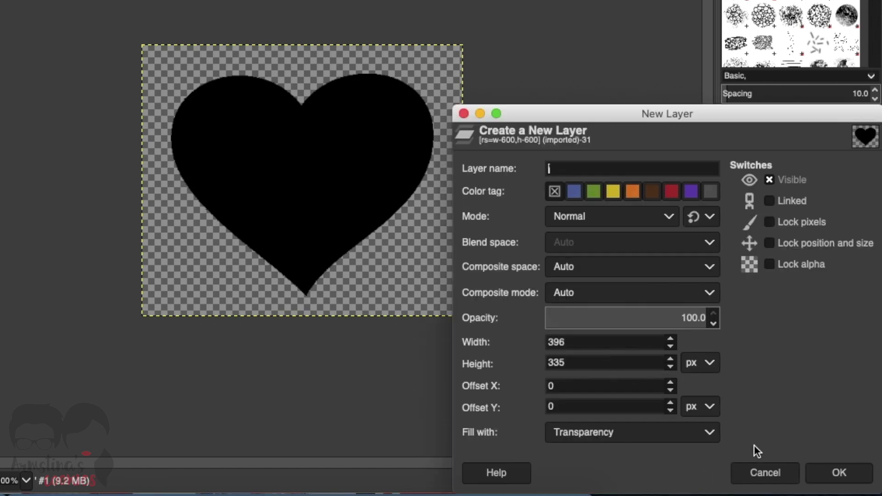
left_click(812, 473)
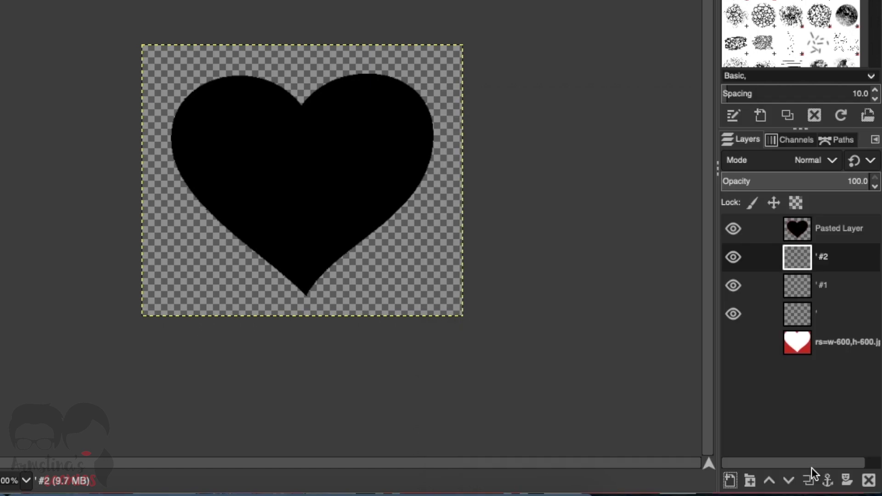
Bucket-fill the lowest of the three blank layers with white (ffffff) as the foreground color
left_click(817, 316)
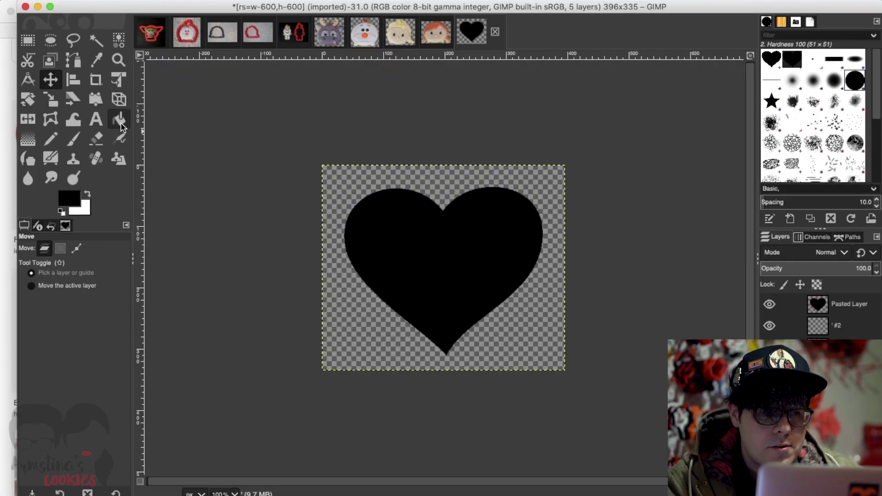
left_click(0, 0)
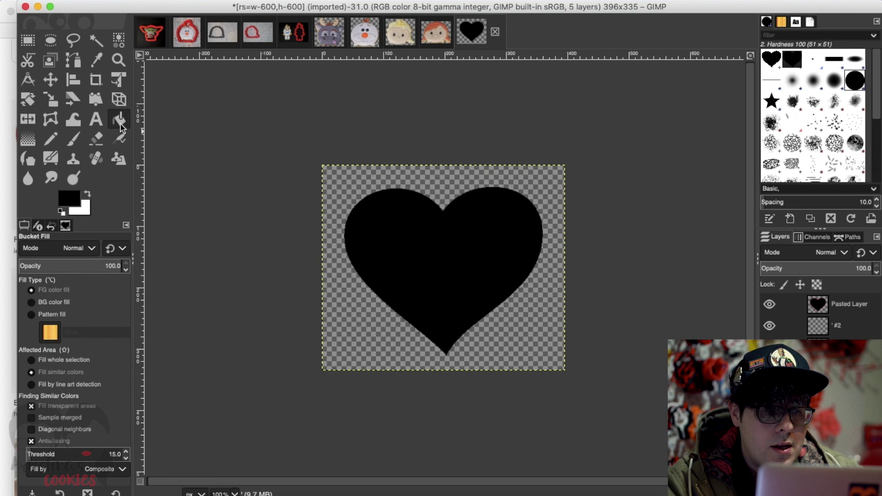
left_click(76, 197)
left_click_drag(103, 122, 31, 3)
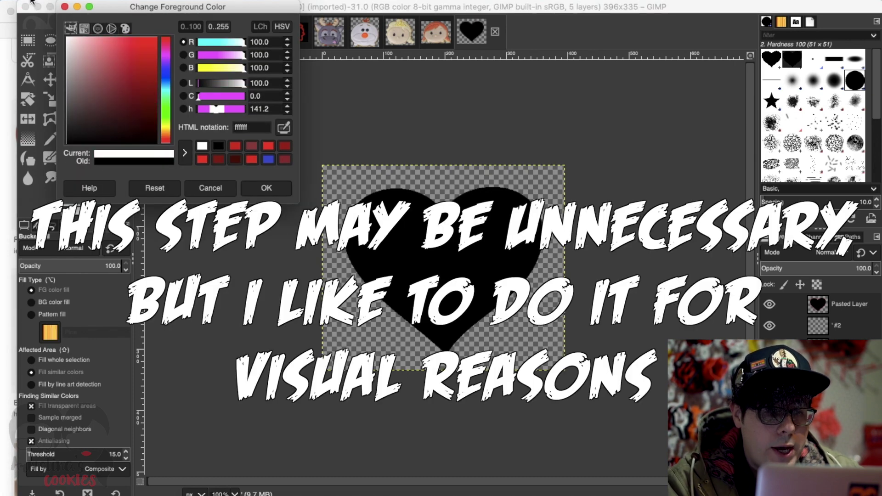
left_click(270, 186)
left_click(436, 257)
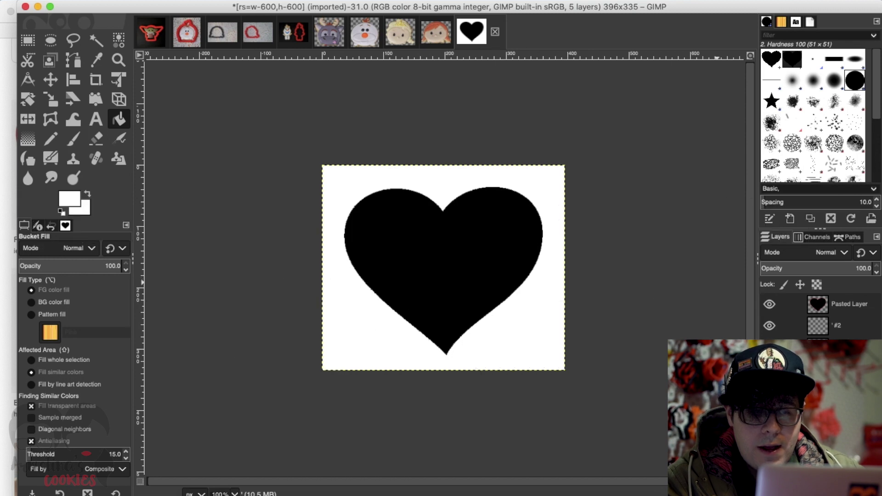
Create a selection from the alpha of the pasted heart layer
left_click(840, 307)
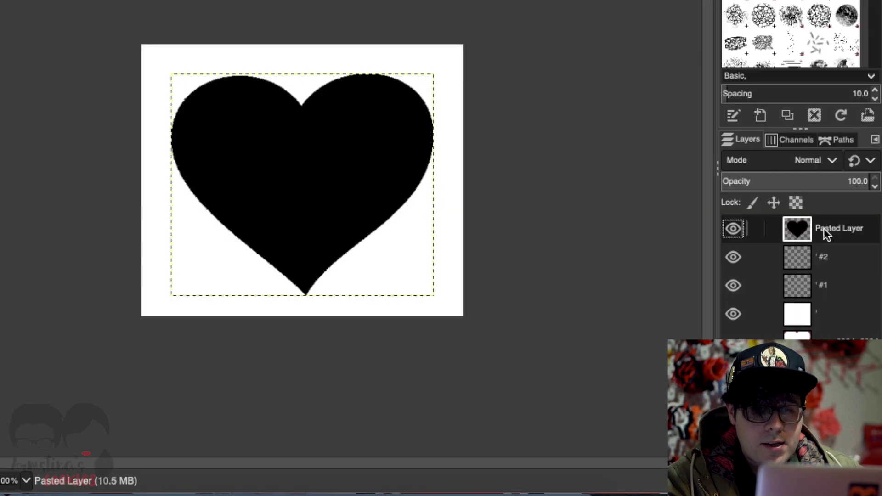
right_click(840, 308)
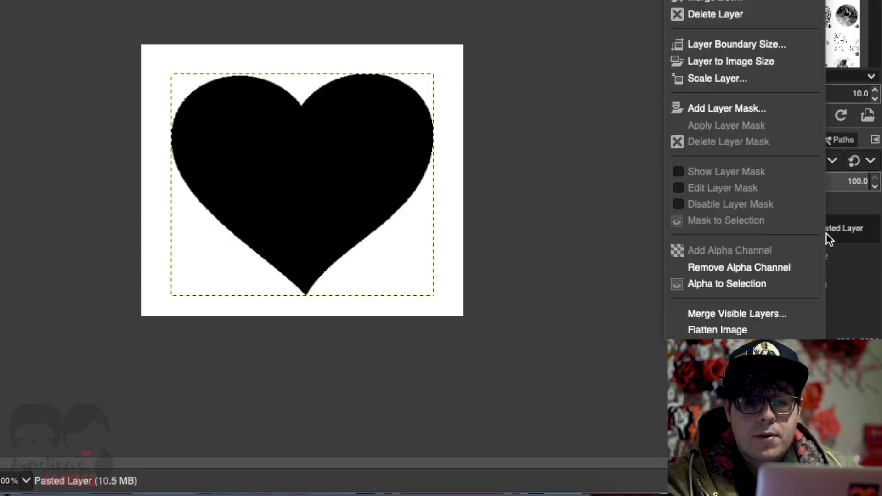
left_click(782, 284)
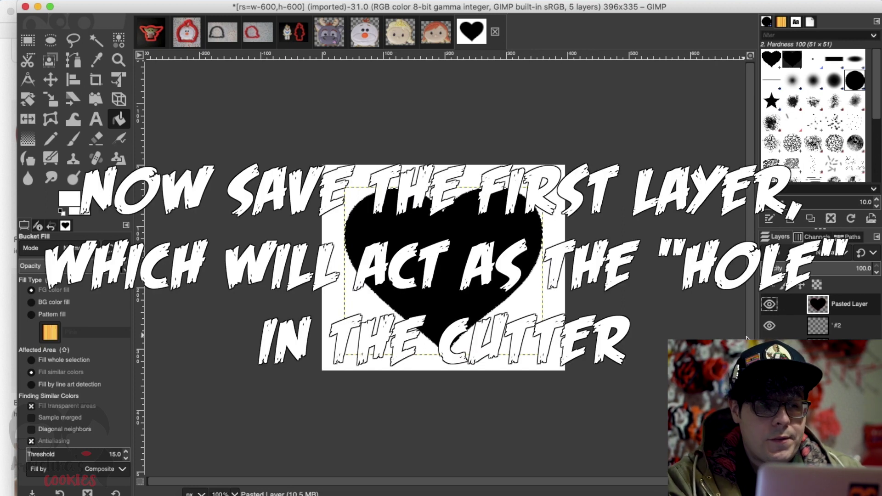
Export the image to the Downloads folder as Heart 1.jpg with JPEG quality 100
left_click(109, 8)
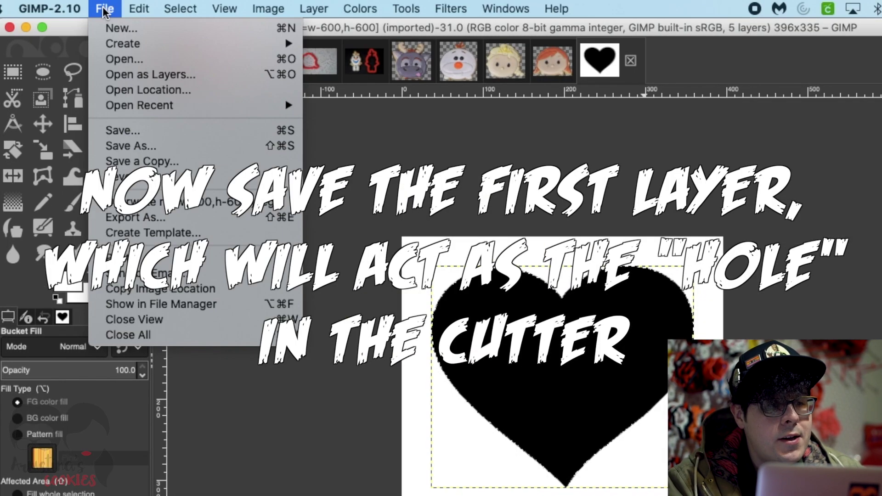
left_click(145, 215)
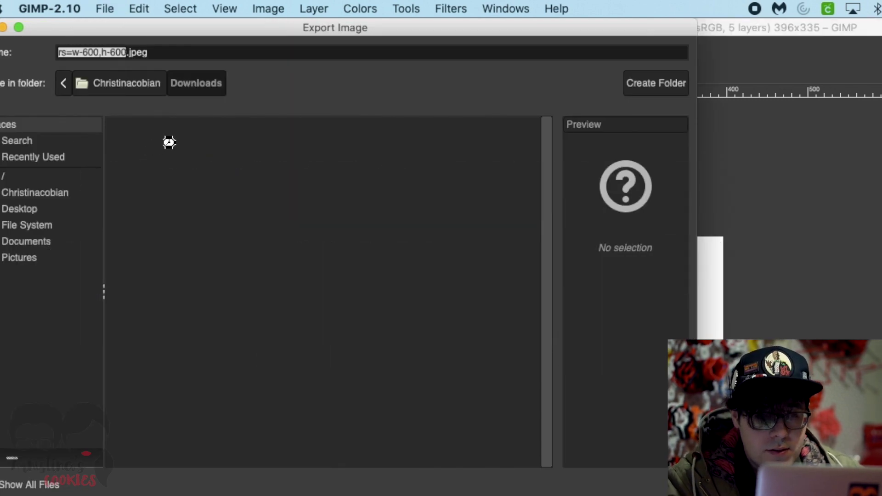
type("Heart 1.jpg")
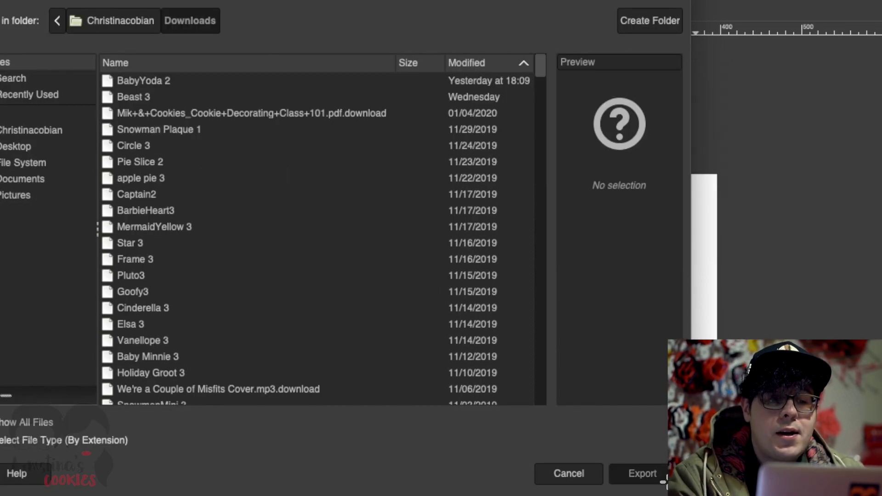
left_click(664, 481)
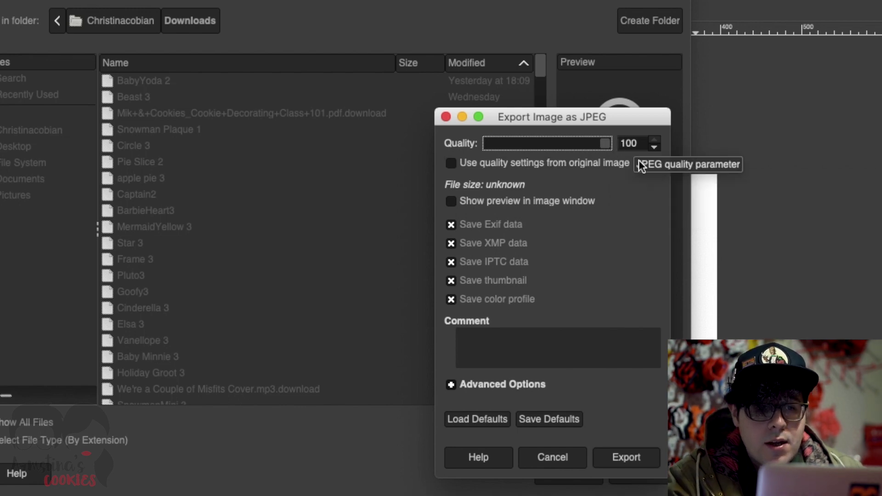
left_click(627, 457)
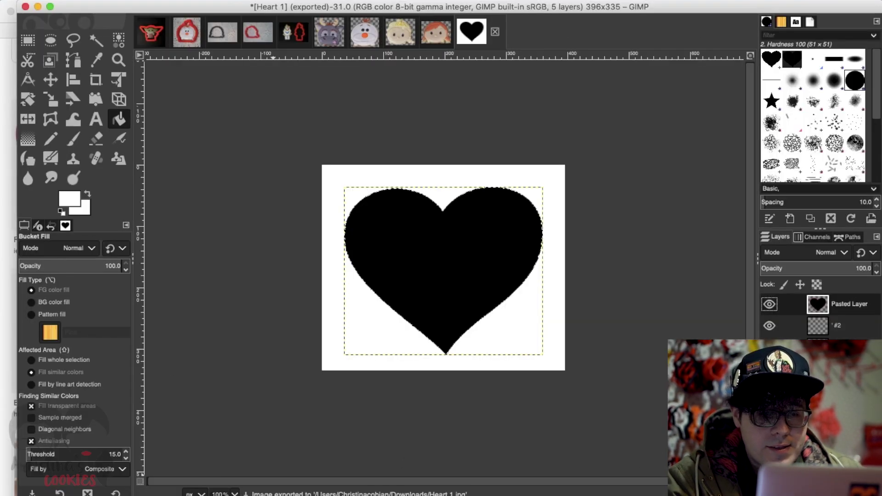
Switch to Finder to check the exported Heart 1.jpg in the Downloads folder, and return to GIMP
left_click(235, 495)
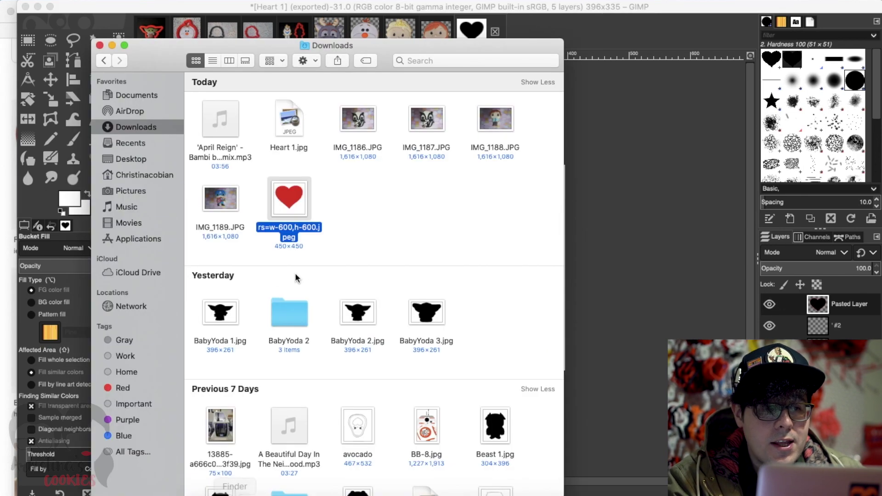
left_click(299, 129)
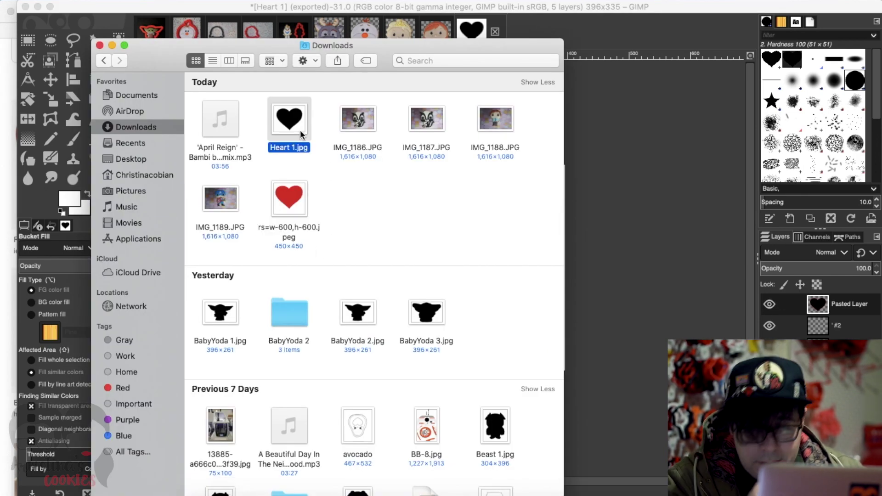
left_click(655, 213)
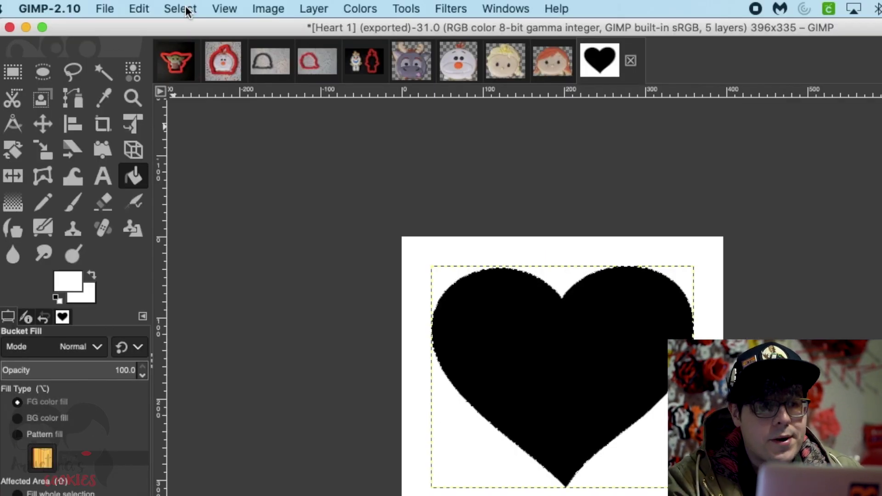
Grow the heart selection by 1 mm
left_click(184, 8)
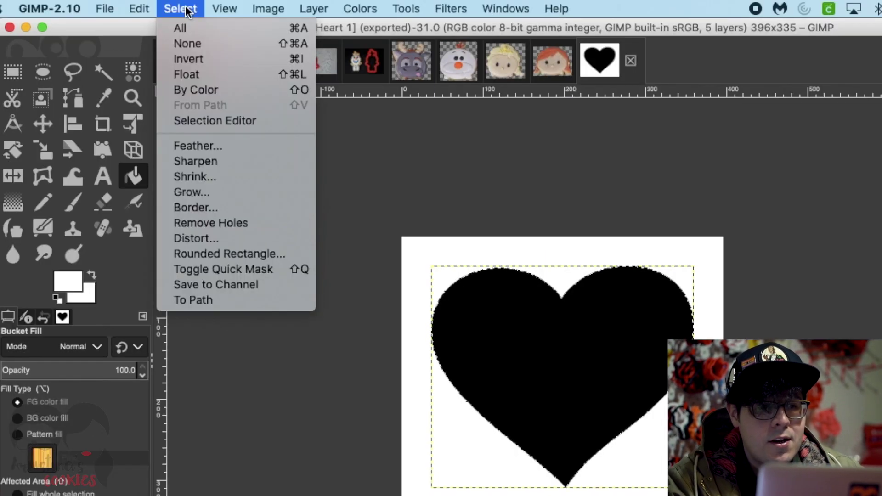
left_click(205, 187)
left_click(265, 179)
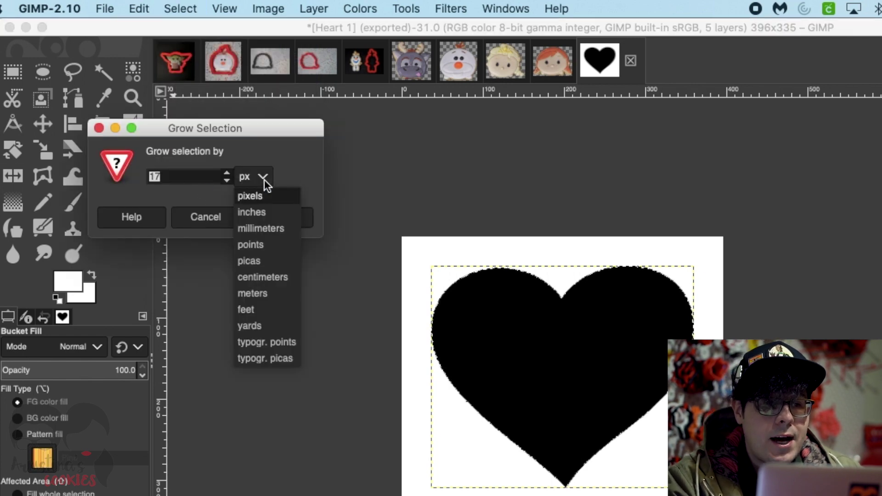
left_click(281, 233)
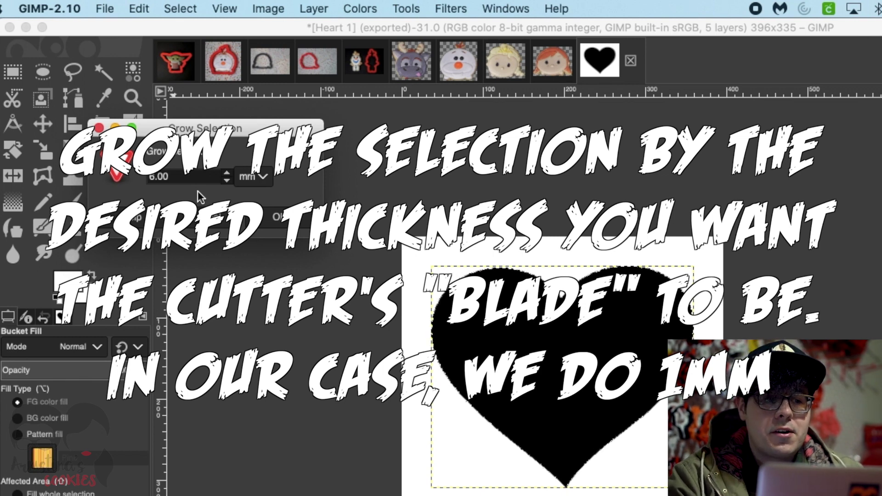
left_click(191, 177)
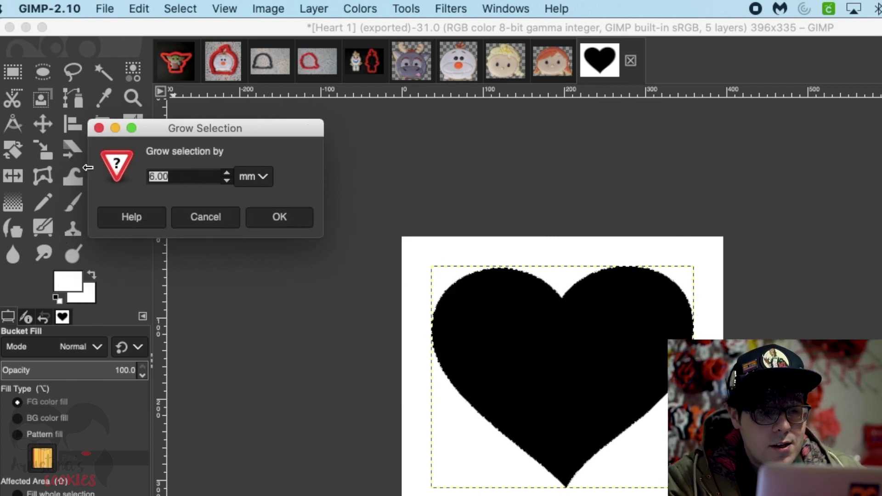
type("1")
left_click(278, 218)
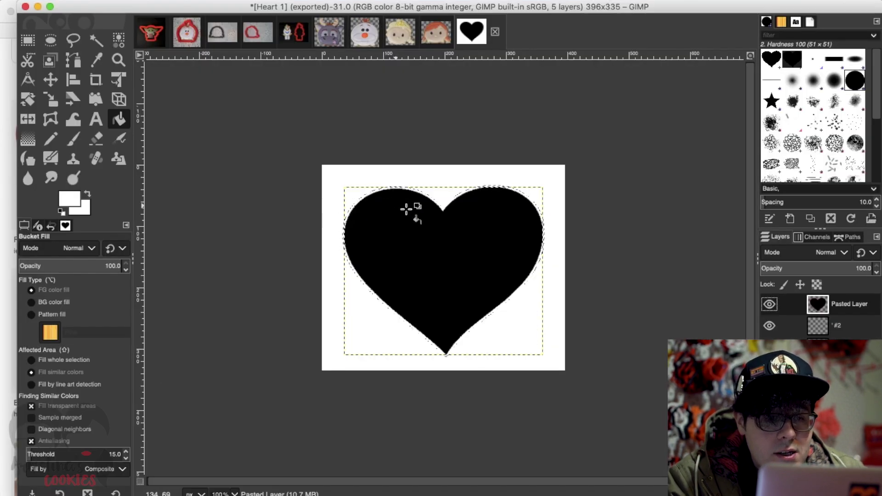
Set the foreground color to black (000000) and bucket-fill the grown selection on the blank layer directly below the pasted heart
scroll(406, 209, "up", 2)
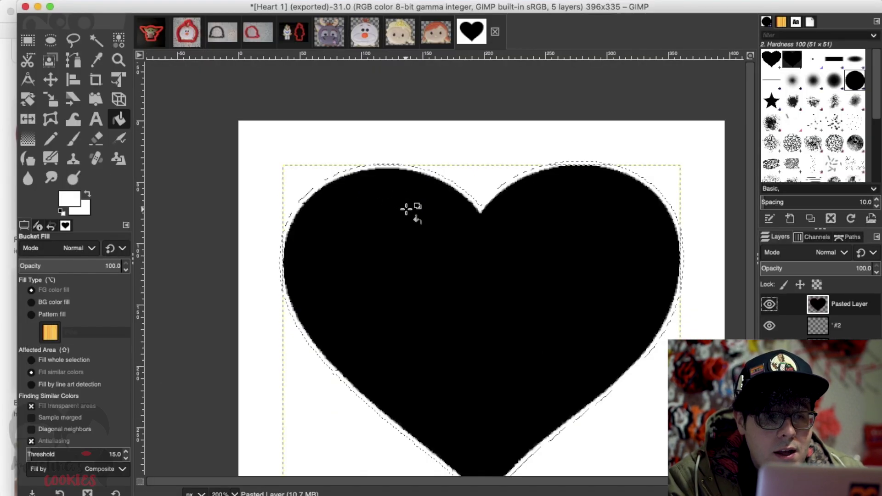
scroll(406, 209, "down", 2)
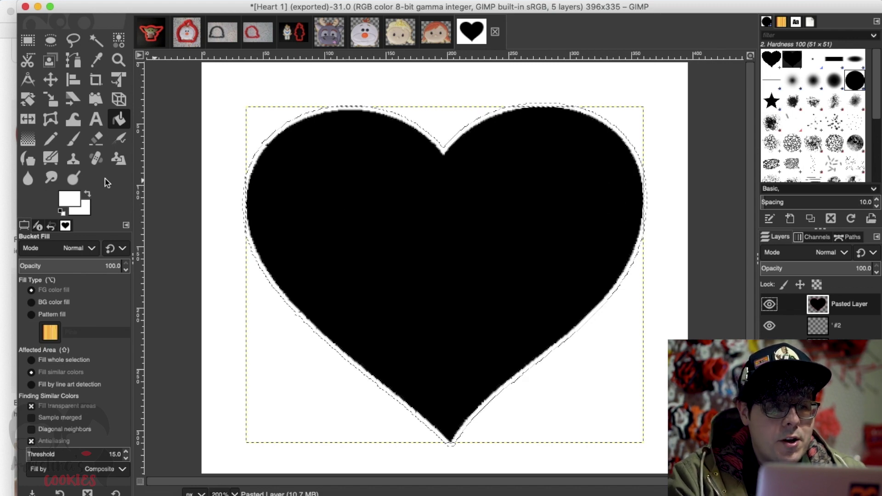
left_click(72, 201)
left_click_drag(114, 59, 207, 170)
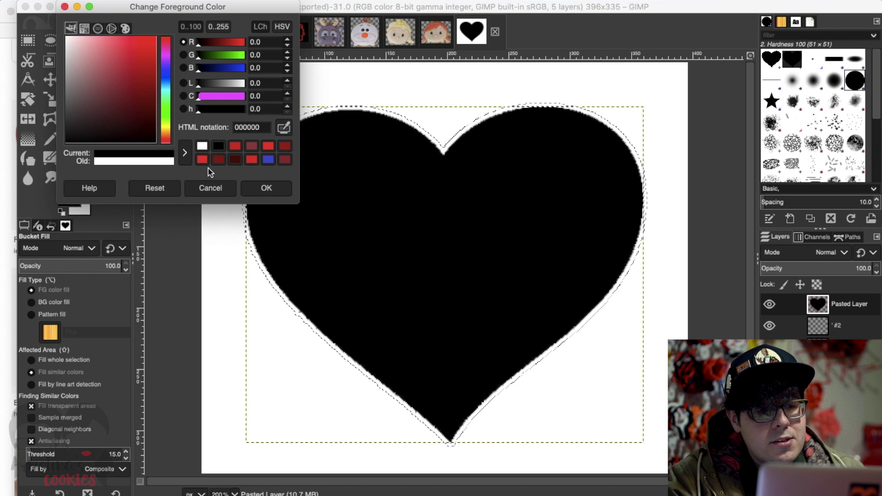
left_click(265, 188)
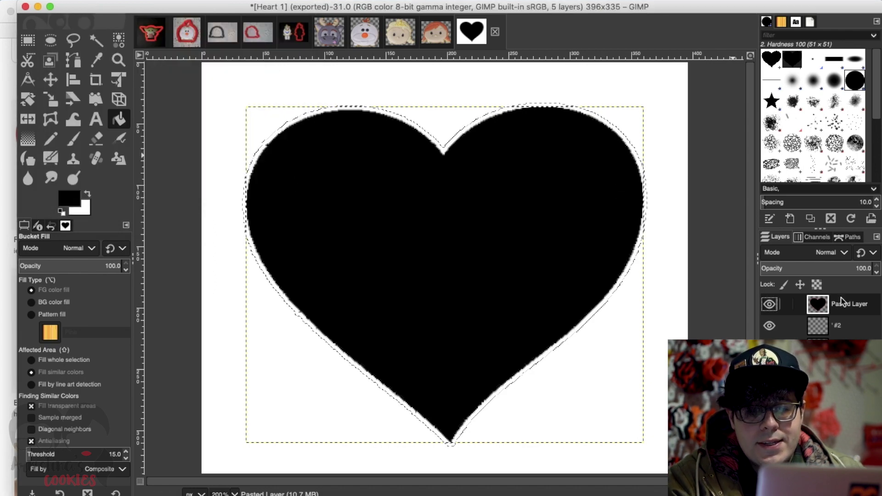
left_click(844, 326)
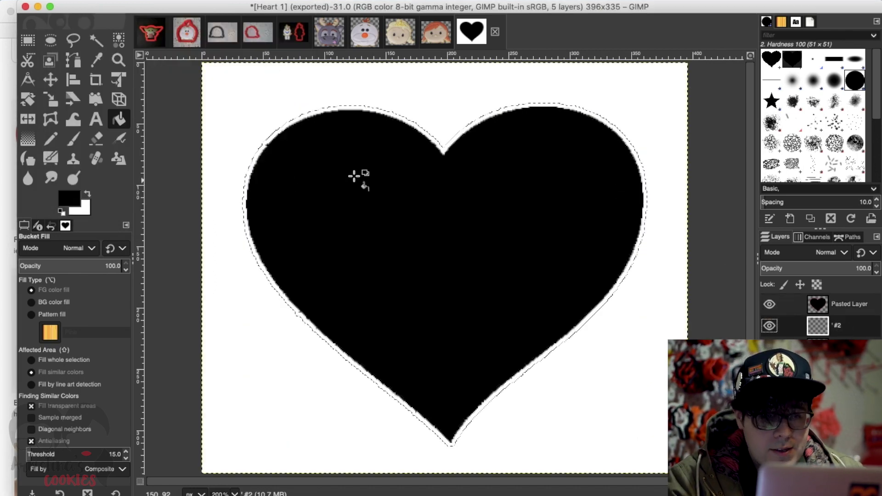
left_click(433, 226)
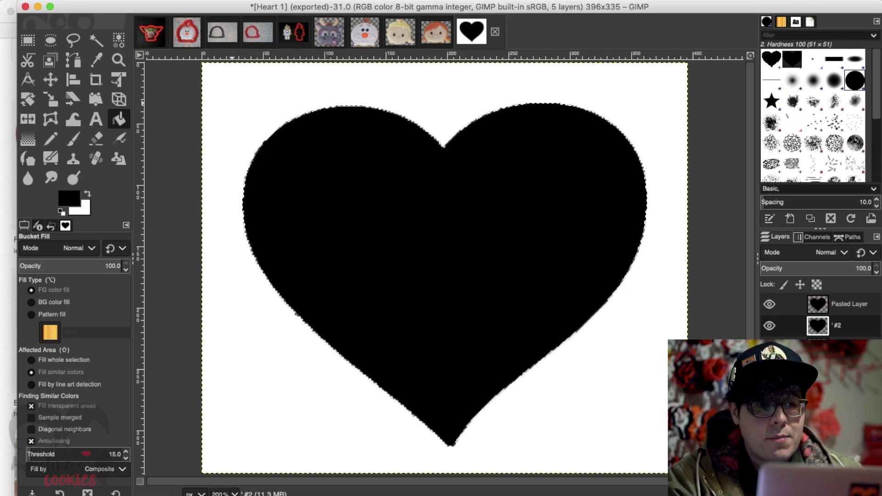
Export the enlarged heart to the Downloads folder as Heart 2.jpg with JPEG quality 100
left_click(105, 1)
left_click(156, 150)
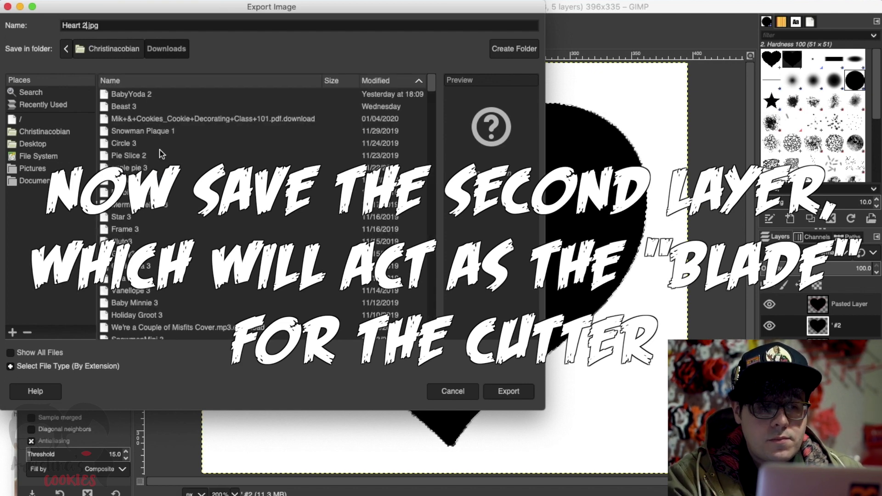
key("Return")
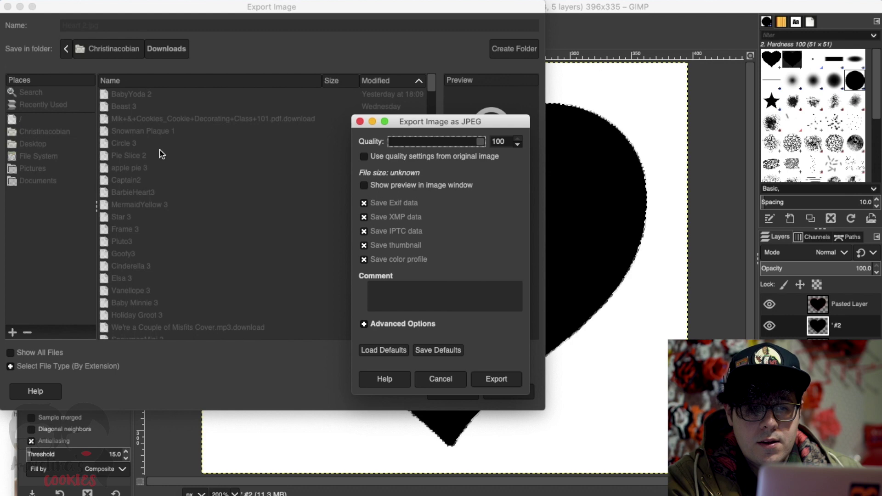
key("Return")
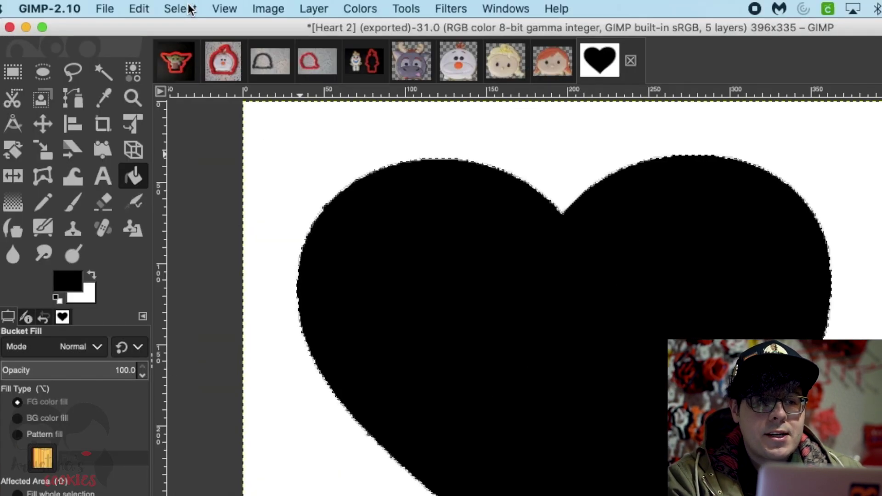
Grow the selection by a further 6 mm and bucket-fill it with black on the remaining blank layer, '#1
left_click(190, 9)
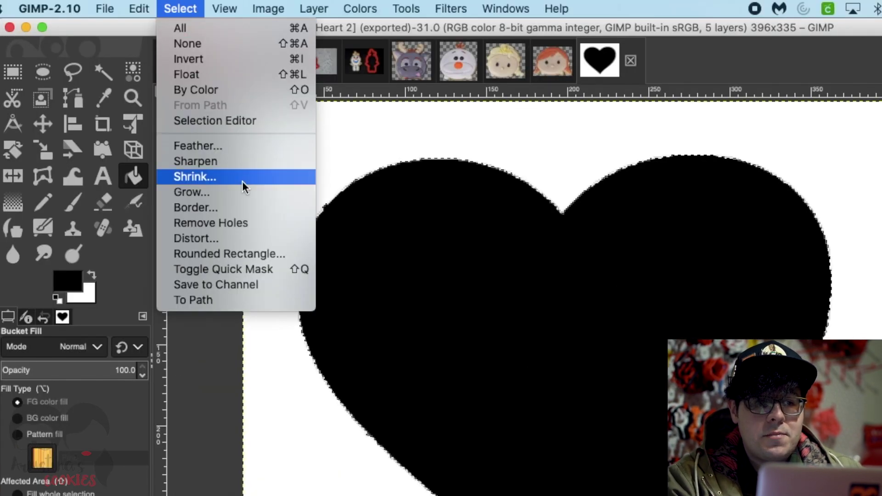
left_click(238, 192)
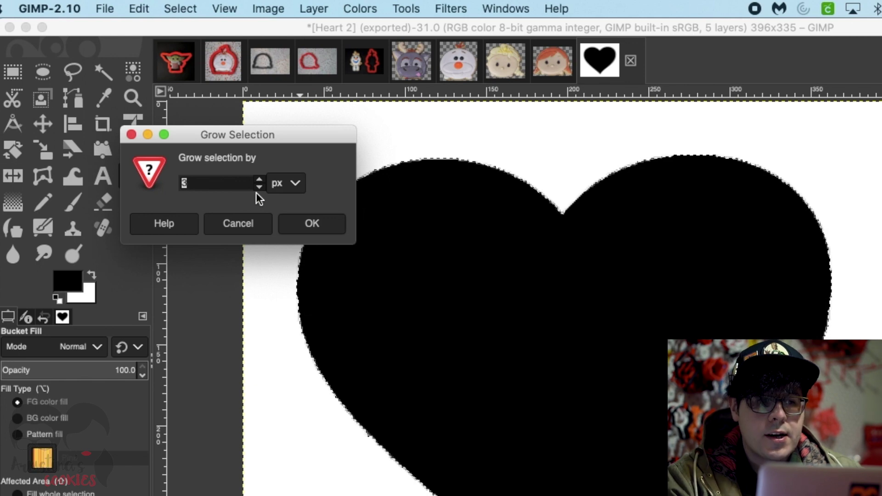
type("3")
left_click(285, 183)
left_click(298, 241)
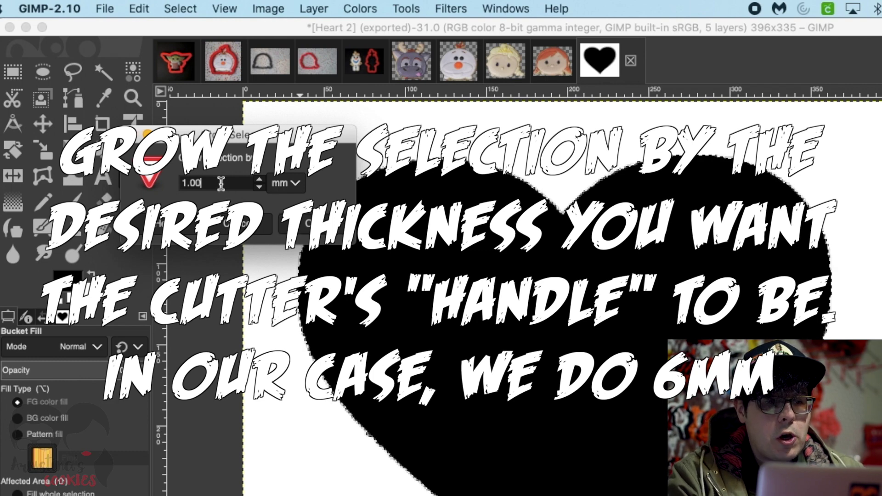
type("8")
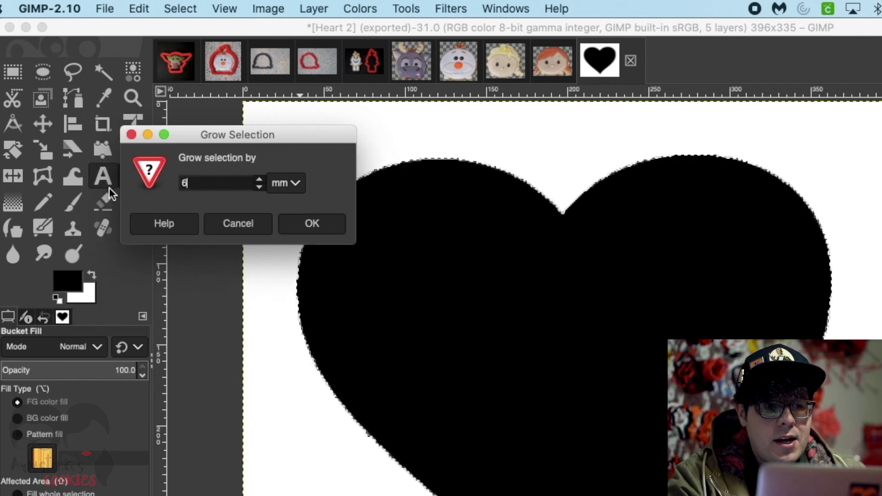
left_click(323, 222)
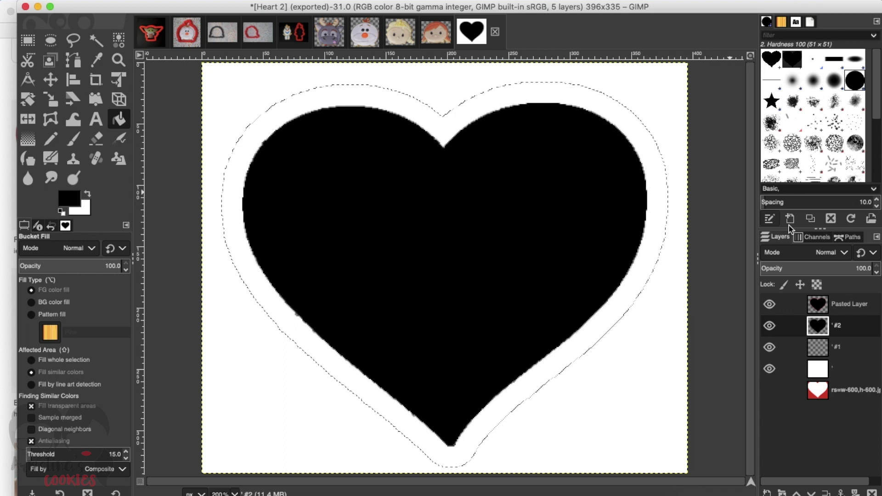
left_click(851, 351)
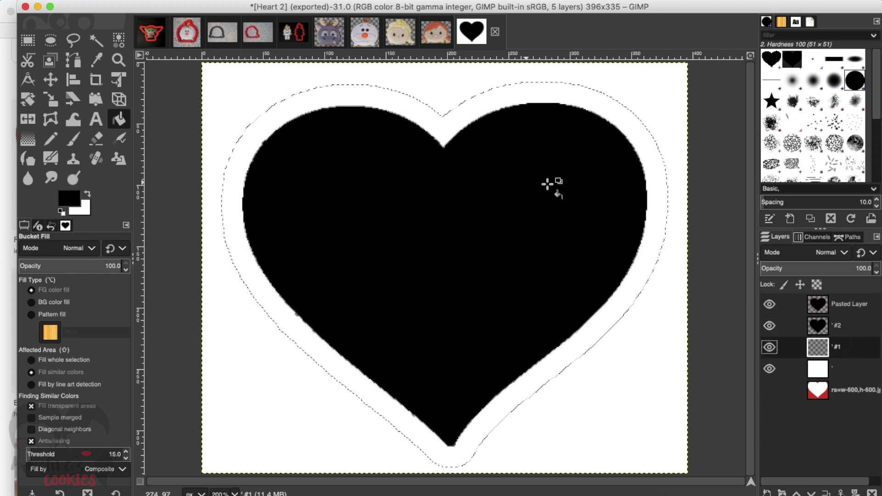
left_click(472, 240)
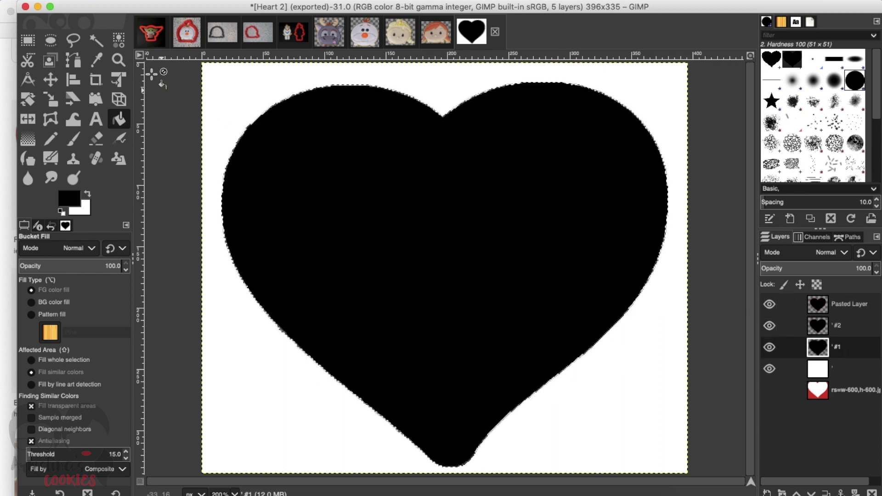
Export the largest heart, the handle layer, to the Downloads folder as Heart 3.jpg
left_click(104, 1)
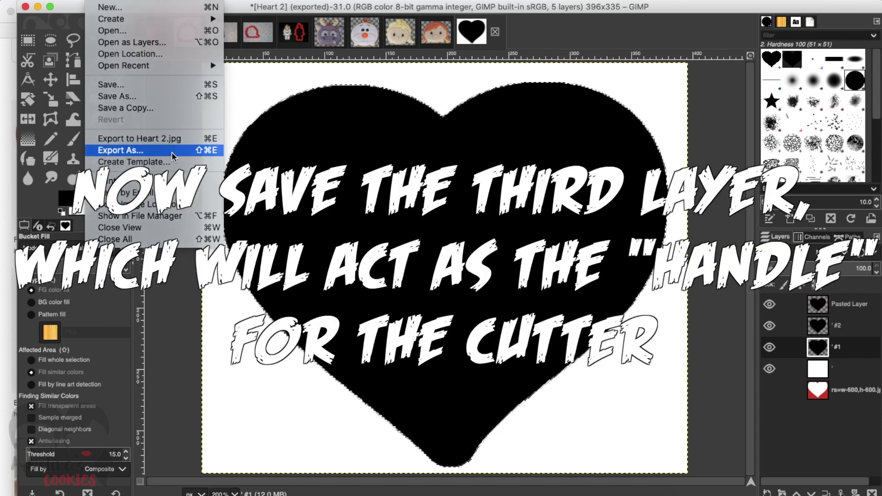
left_click(170, 143)
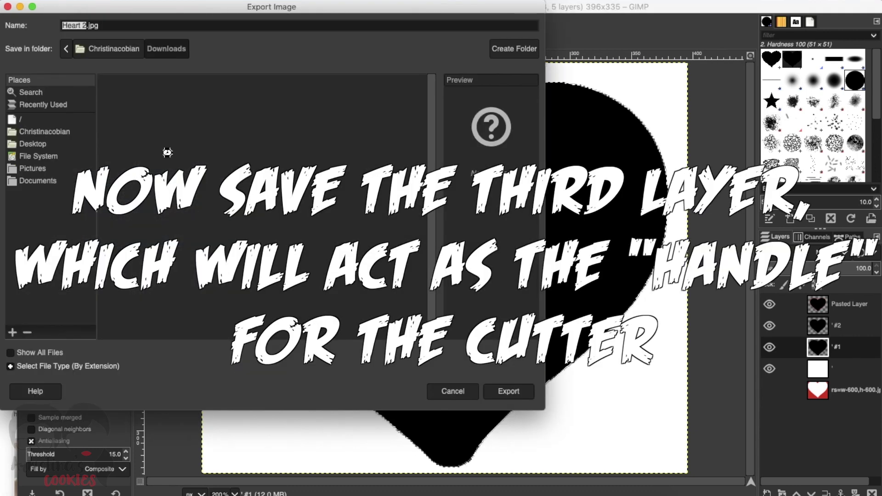
type("Heart 3")
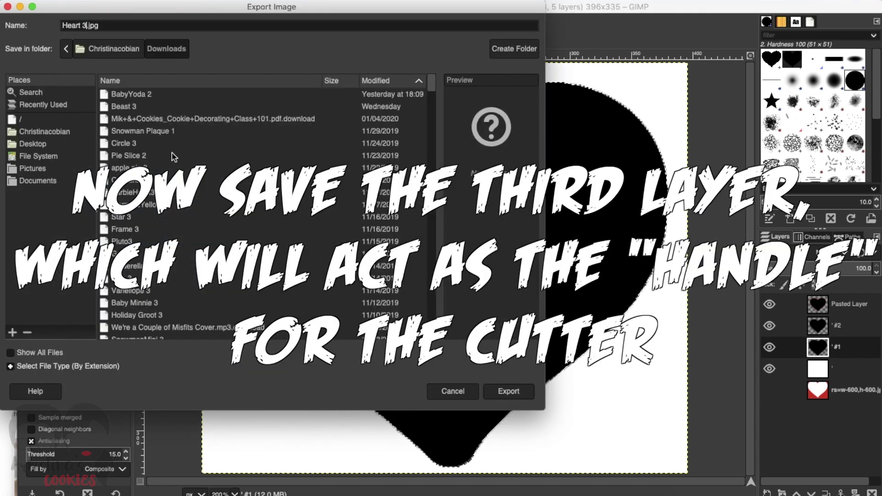
key("Return")
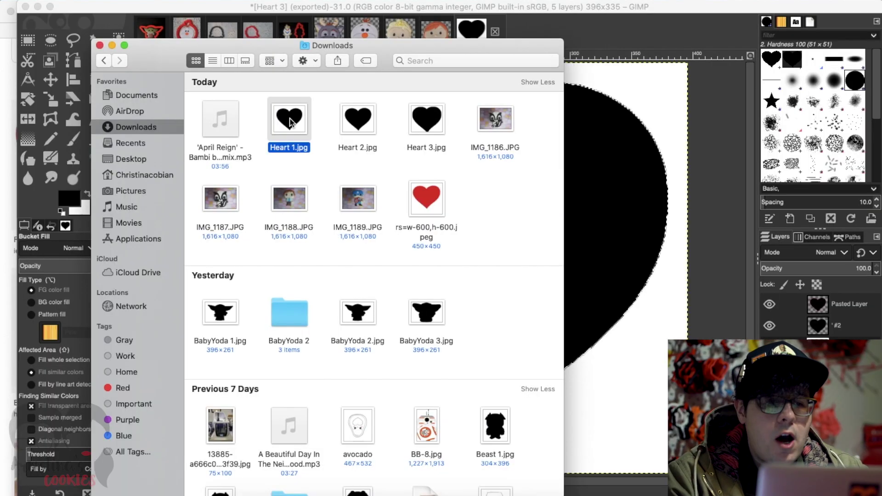
Look through the three exported heart JPEGs in the Downloads folder in Finder
key("Right")
key("Right")
left_click(314, 119)
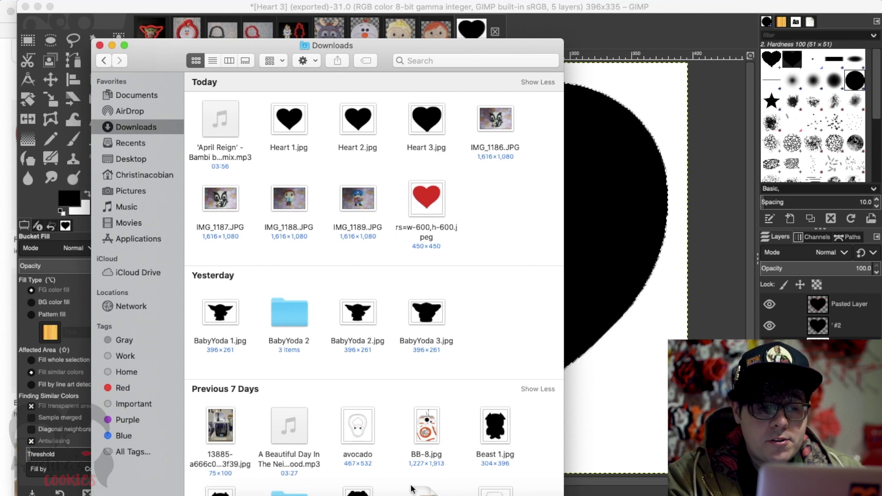
Switch to the online SVG converter in Safari, upload Heart 1.jpg, Heart 2.jpg and Heart 3.jpg from Downloads, and start the conversion
left_click(455, 488)
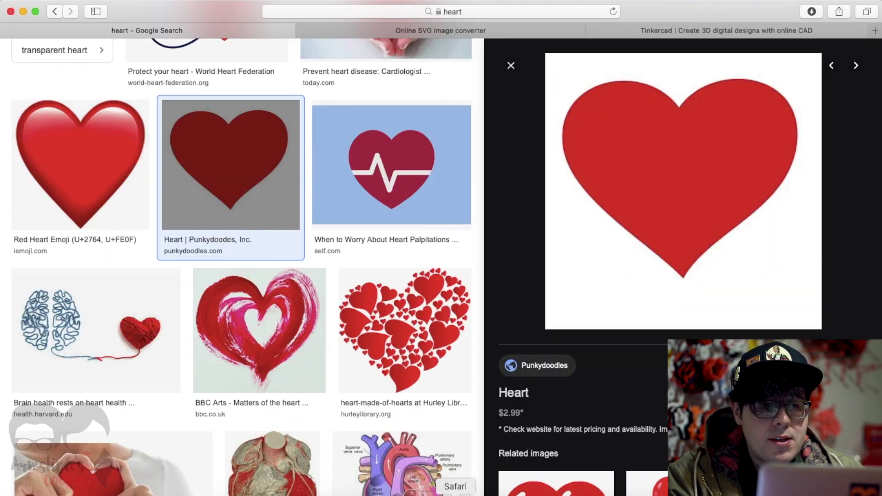
left_click(421, 29)
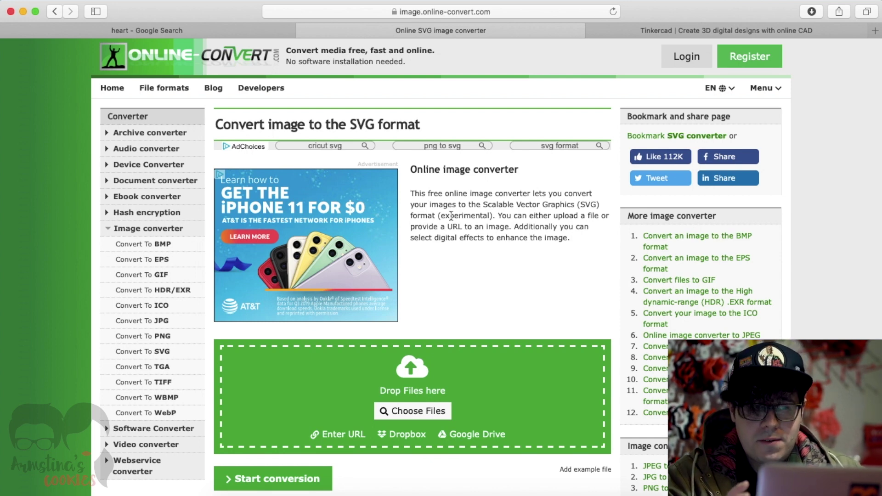
scroll(418, 296, "down", 3)
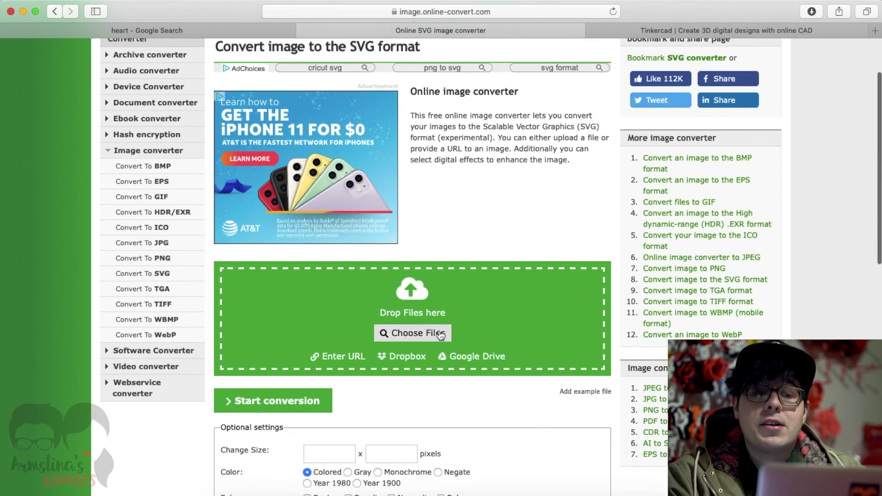
left_click(440, 335)
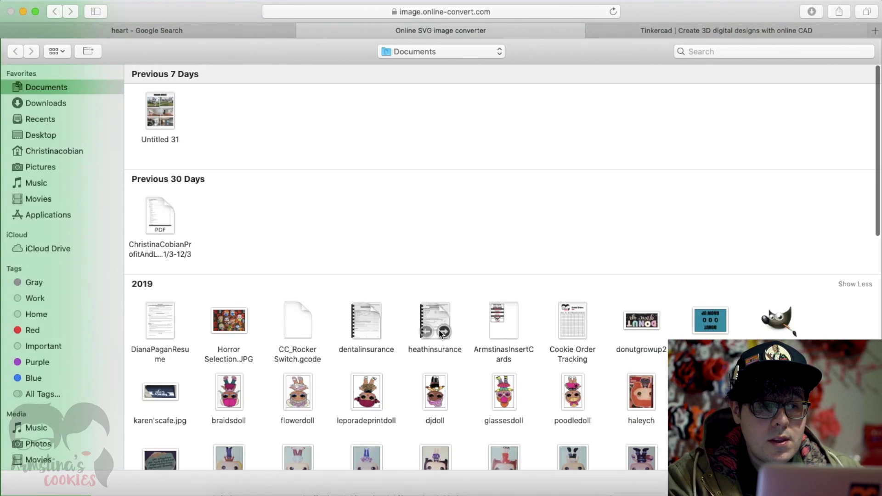
left_click(51, 102)
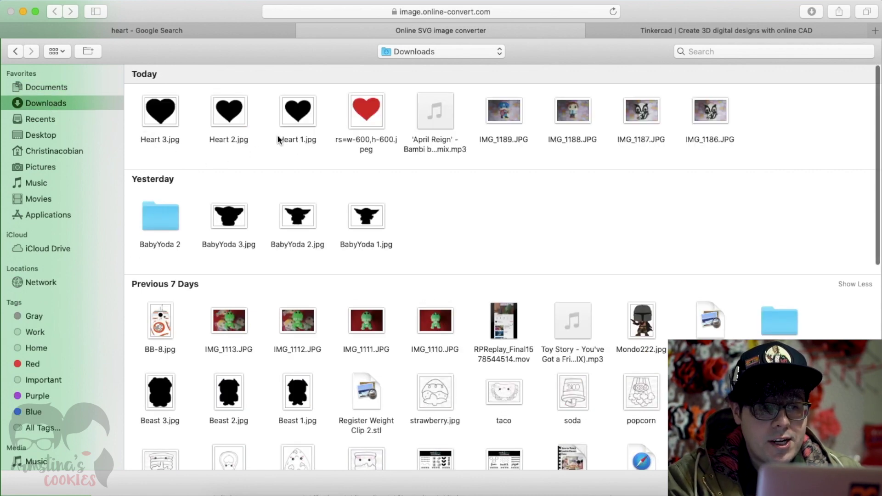
left_click_drag(310, 154, 137, 111)
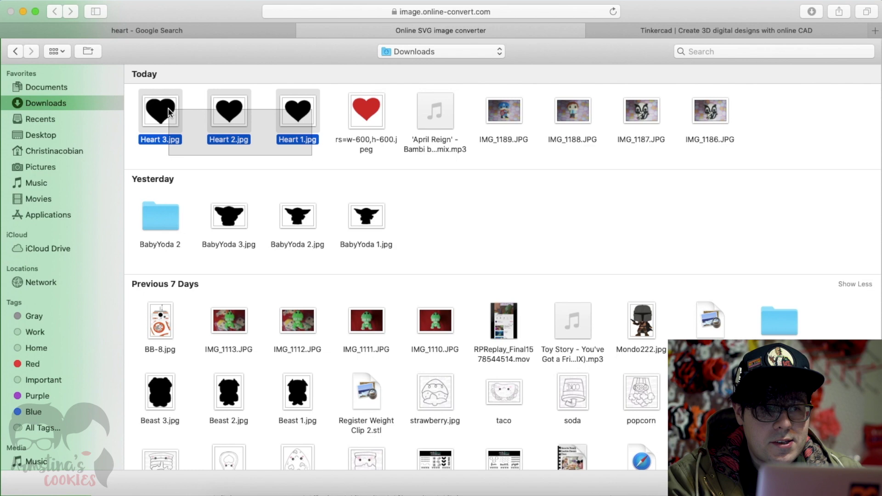
key("Return")
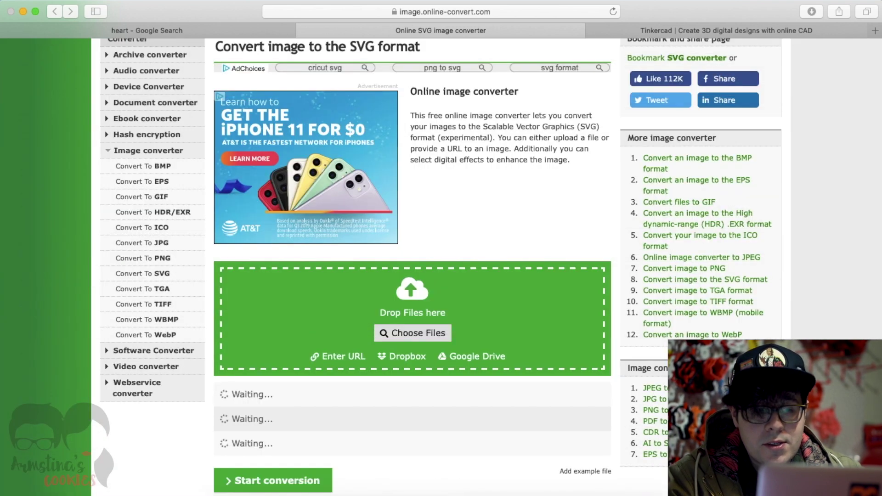
scroll(285, 255, "down", 3)
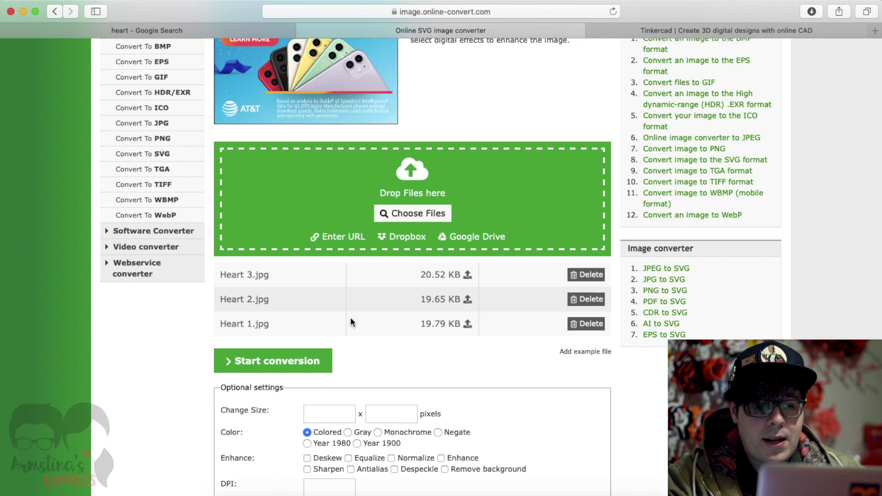
left_click(301, 364)
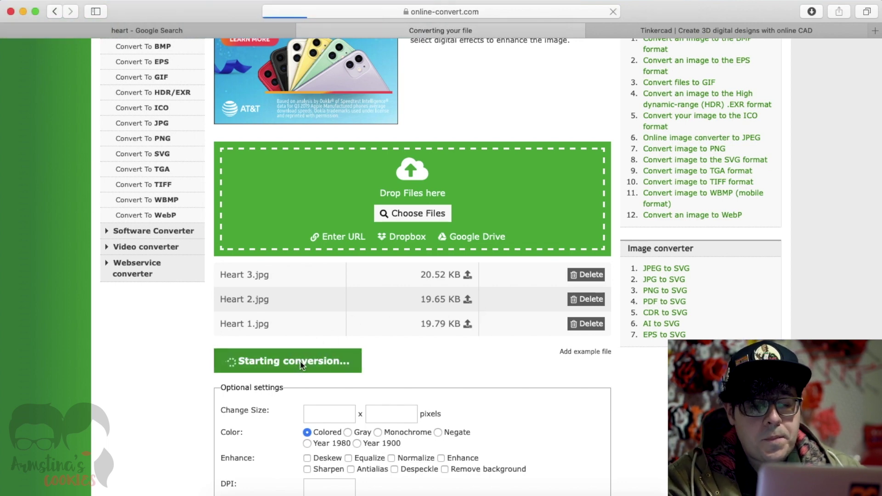
Download all converted heart SVG files as one ZIP and open the downloaded Heart 2 folder in Finder
scroll(404, 323, "down", 2)
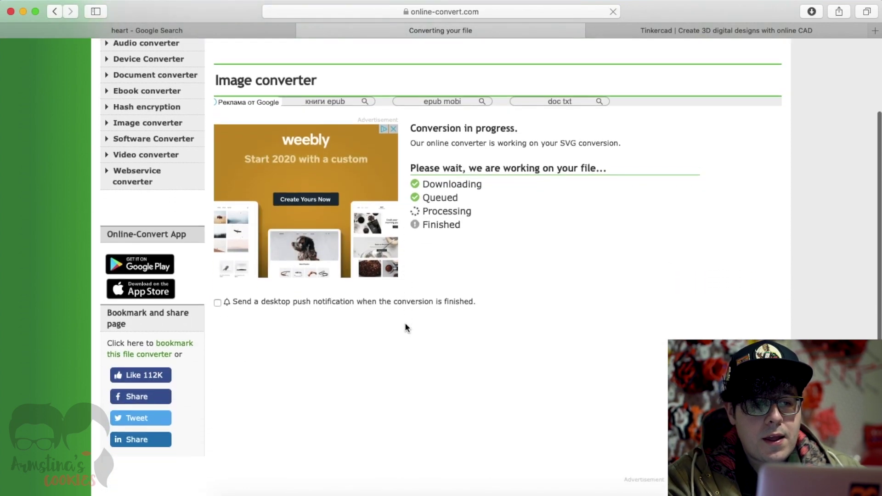
left_click(740, 390)
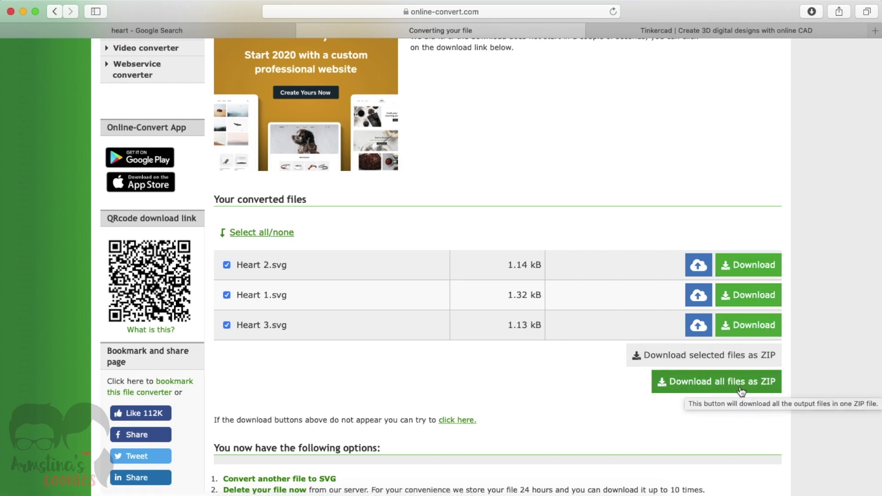
left_click(741, 391)
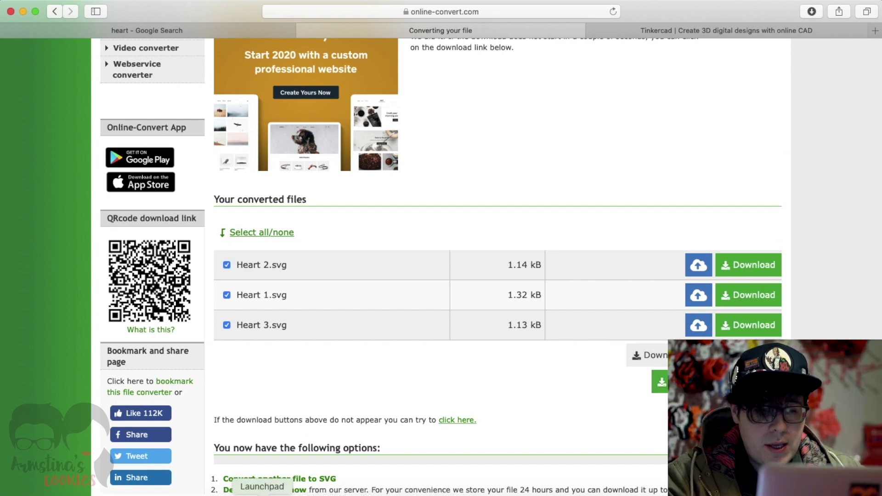
left_click(235, 494)
double_click(362, 116)
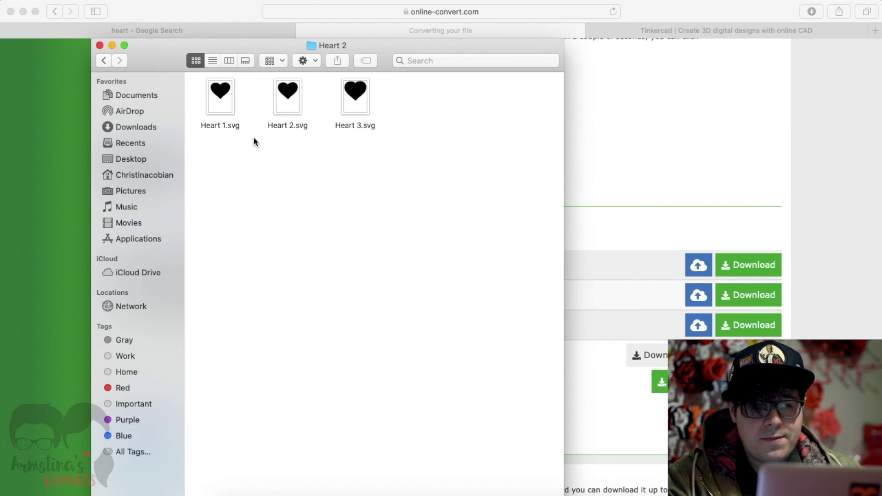
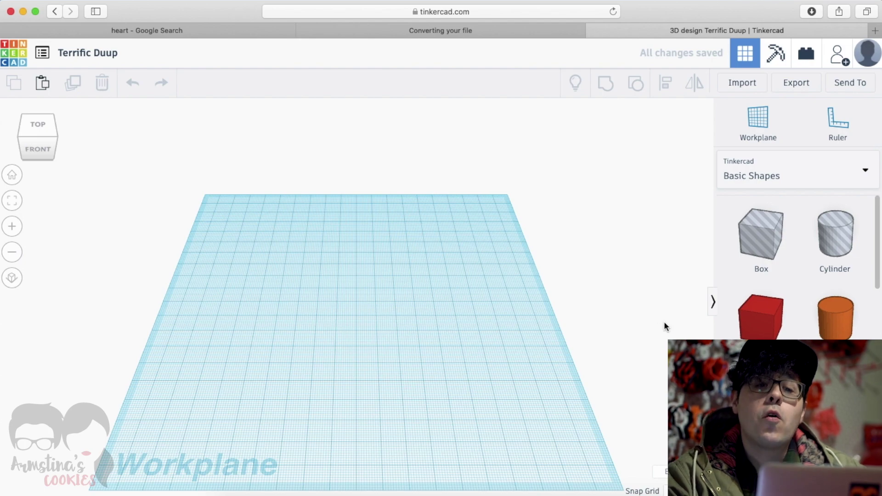
Load Heart 1.svg from the Heart 2 folder in Downloads into Tinkercad's shape import
left_click(738, 83)
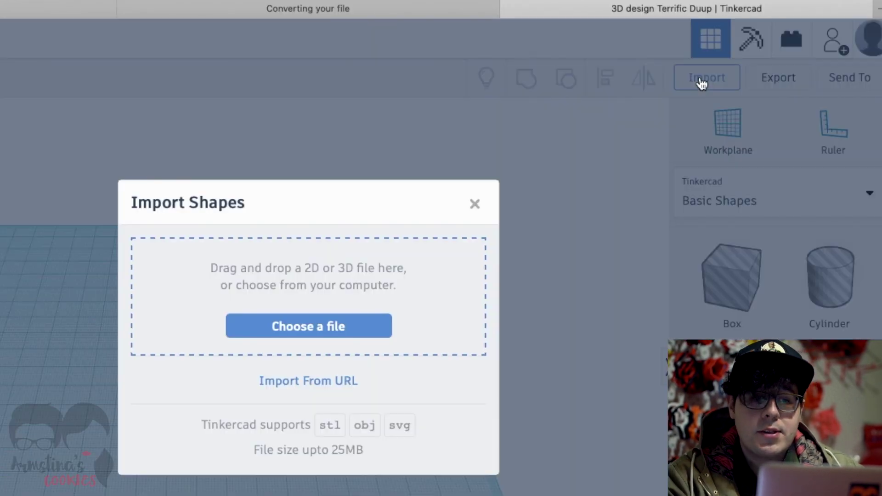
left_click(297, 332)
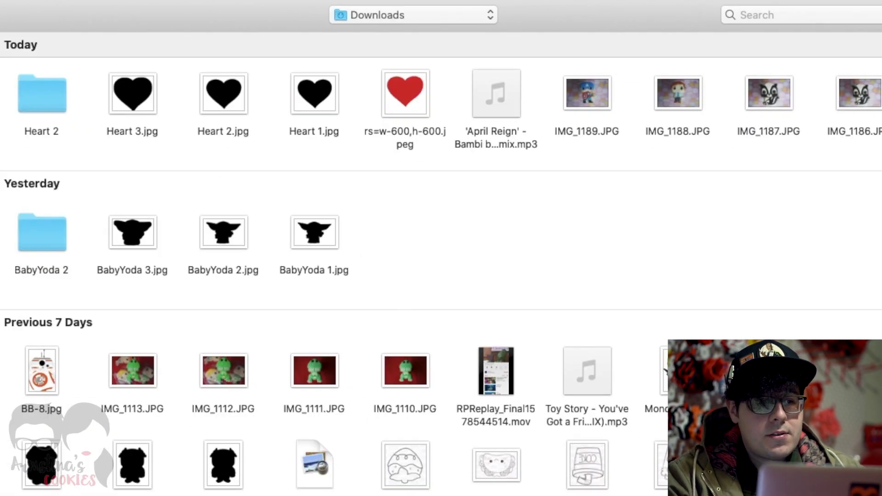
double_click(51, 94)
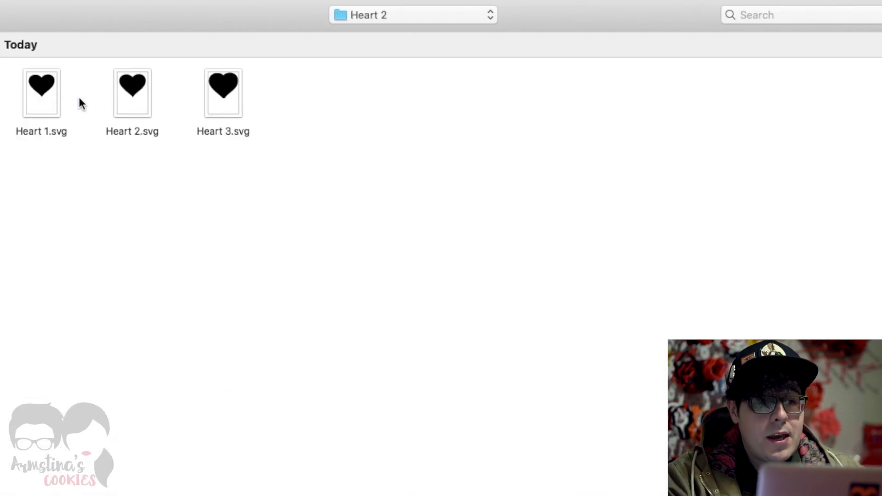
double_click(39, 100)
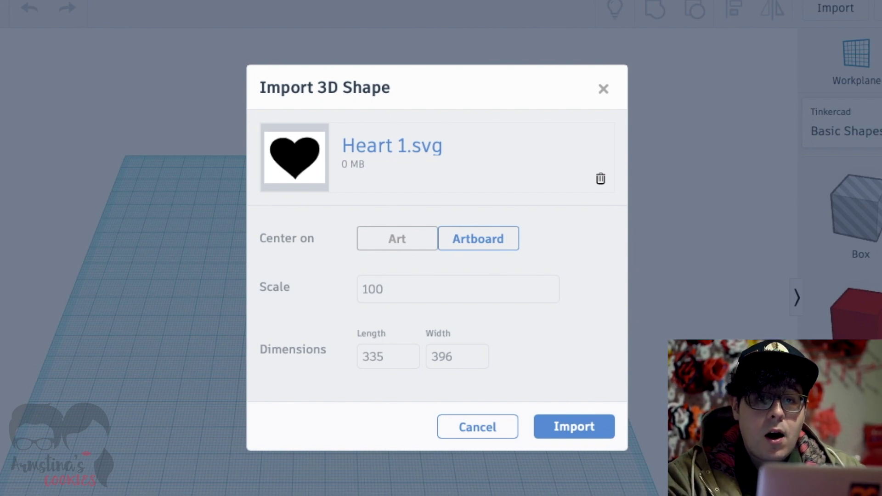
Search Google for "4.5 to mm" in a new browser tab
left_click(874, 31)
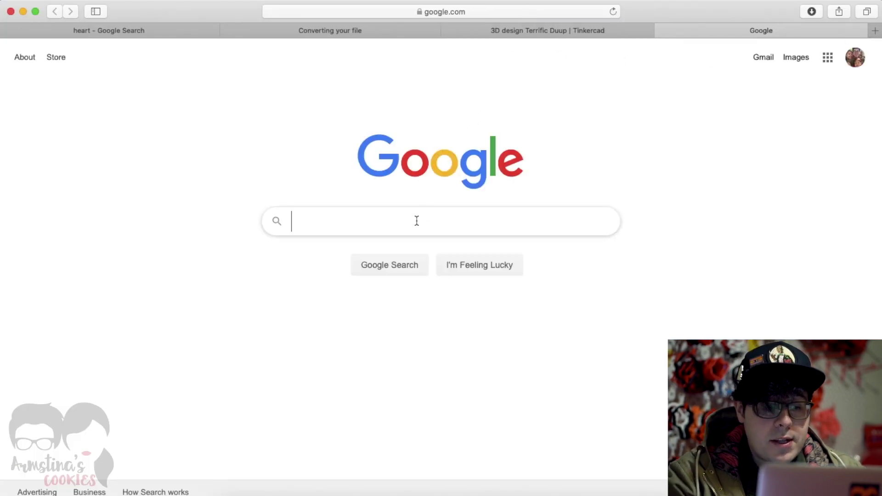
type("45")
key("BackSpace")
type(".")
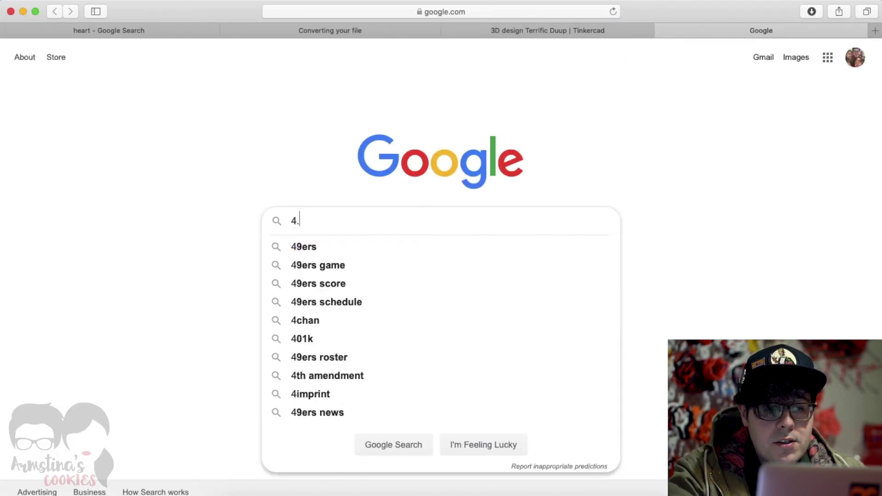
type("5 to mm")
key("Return")
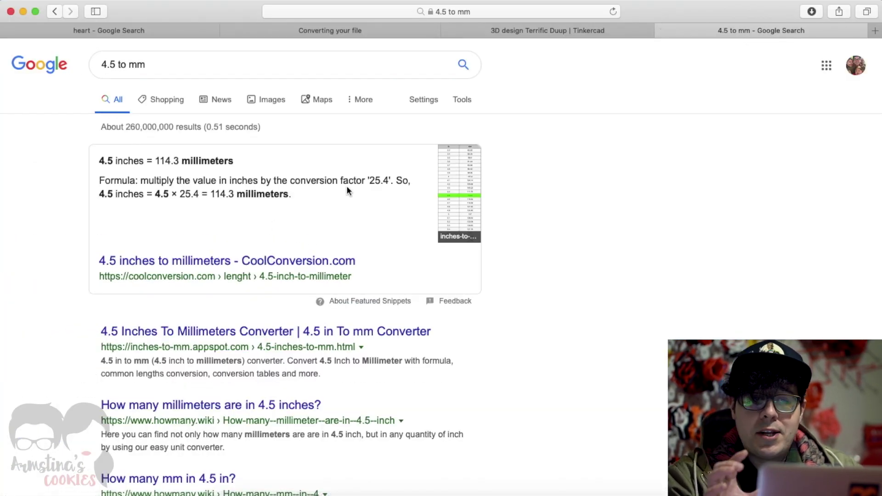
Compare the import dimensions of Heart 1.svg with the conversion result and highlight the millimetre value for 4.5 inches
left_click(554, 32)
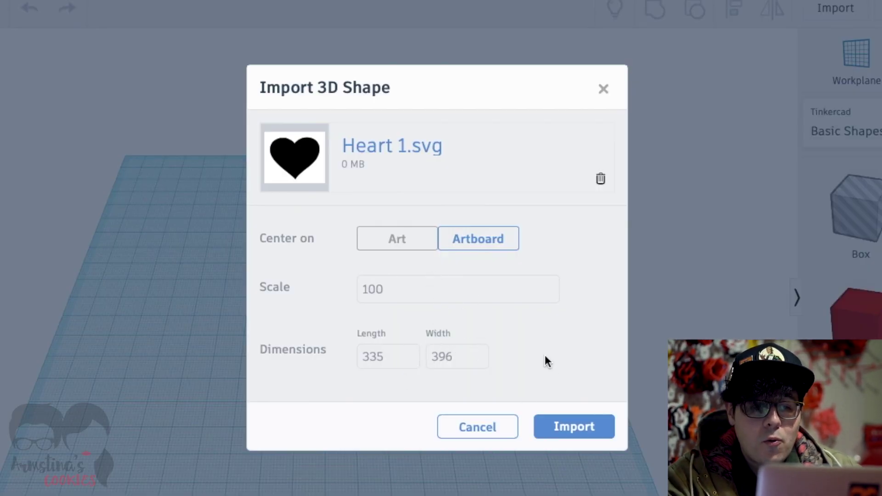
left_click(797, 4)
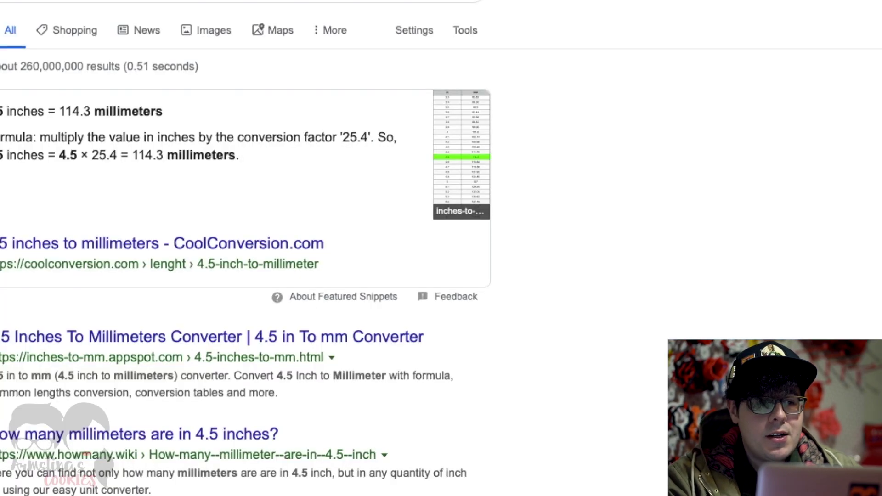
scroll(272, 207, "down", 1)
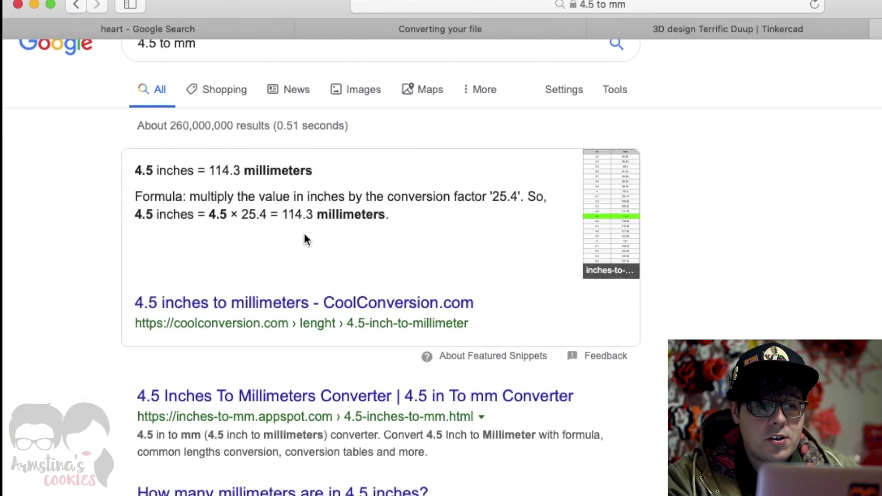
left_click_drag(285, 216, 313, 215)
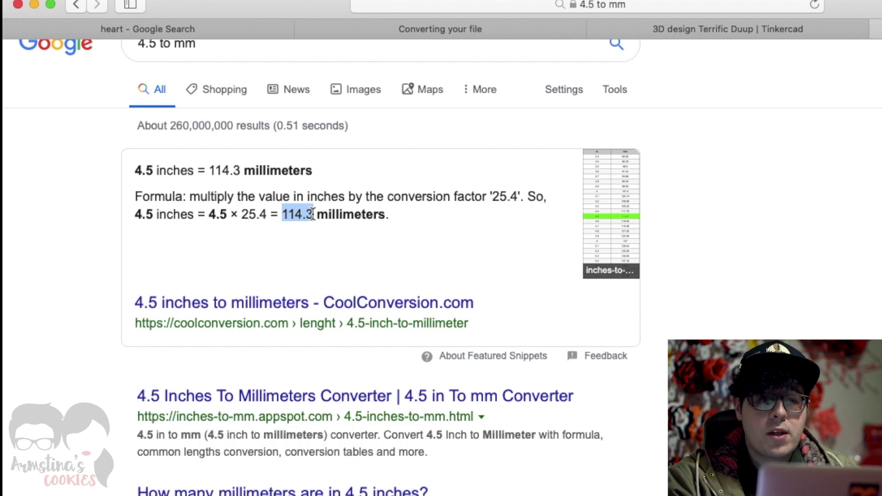
Return to the Tinkercad import and set the scale of Heart 1.svg to 31.5
left_click(666, 29)
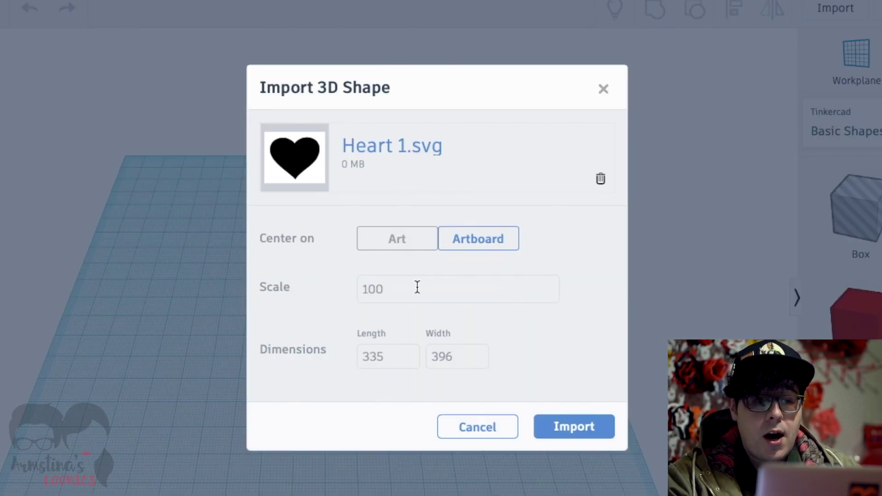
left_click_drag(416, 287, 306, 260)
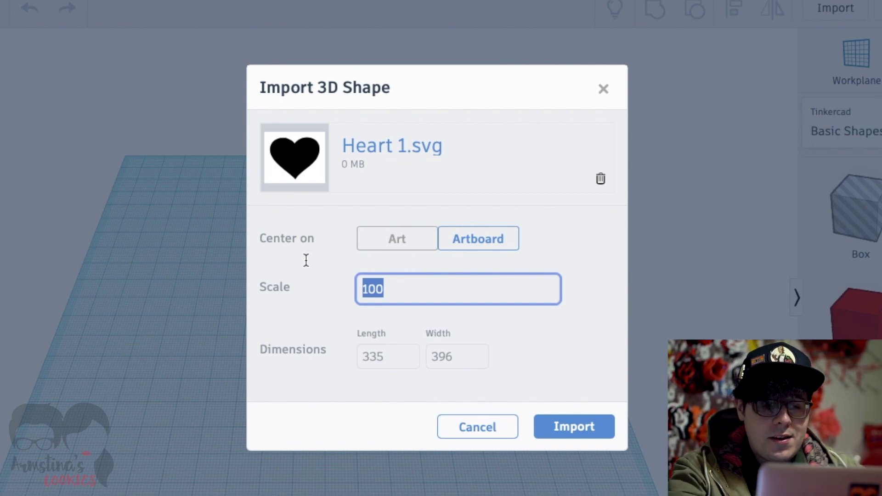
left_click(447, 291)
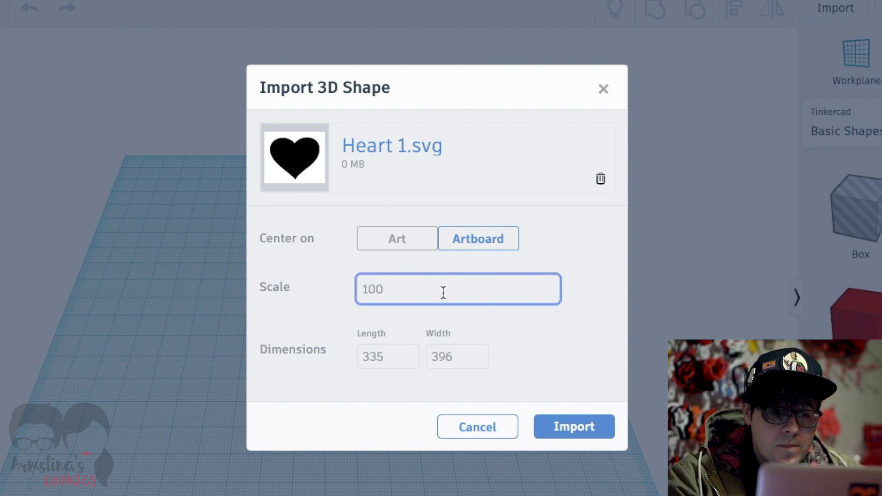
left_click_drag(443, 291, 261, 273)
type("31.5")
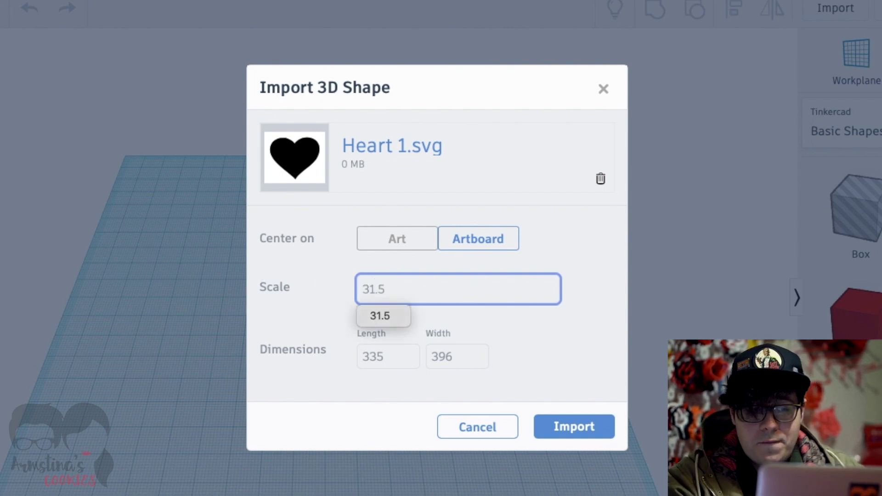
key("Tab")
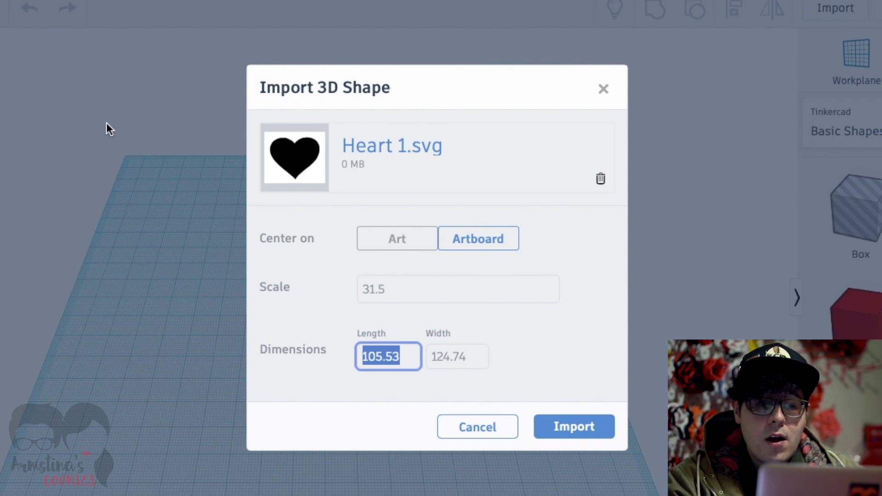
Import Heart 1.svg onto the workplane at a scale of 31.5
left_click_drag(398, 286, 340, 288)
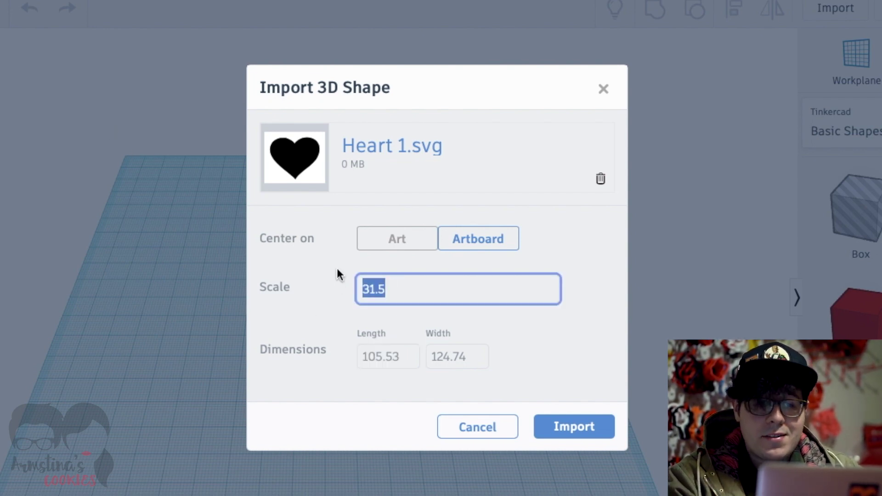
left_click(385, 294)
left_click_drag(384, 294, 308, 285)
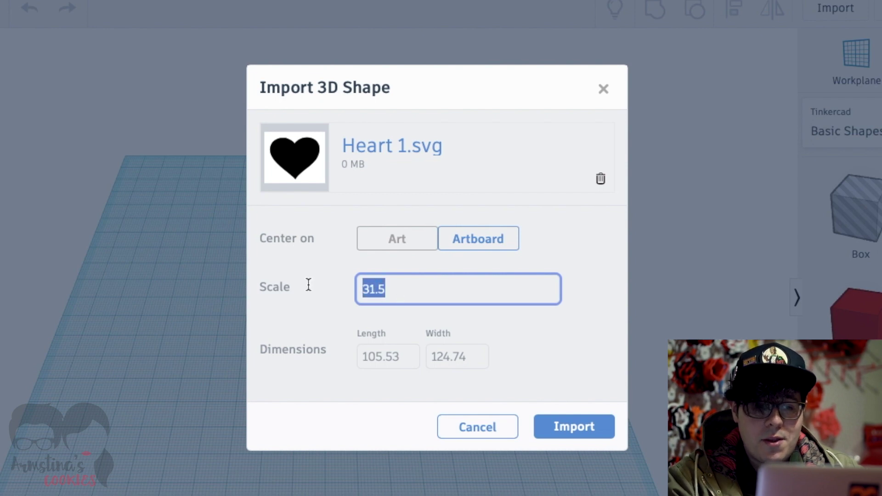
left_click(573, 434)
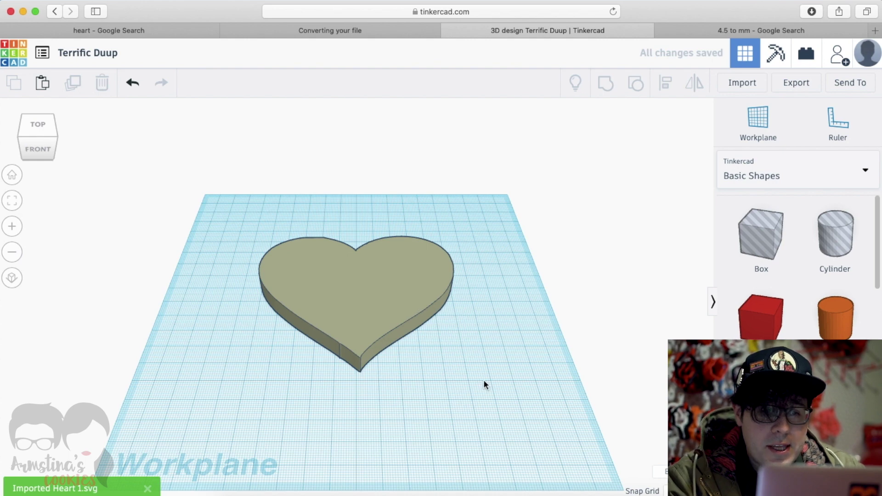
Set the height of the imported Heart 1 shape to 18 mm and turn it into a hole
left_click(374, 299)
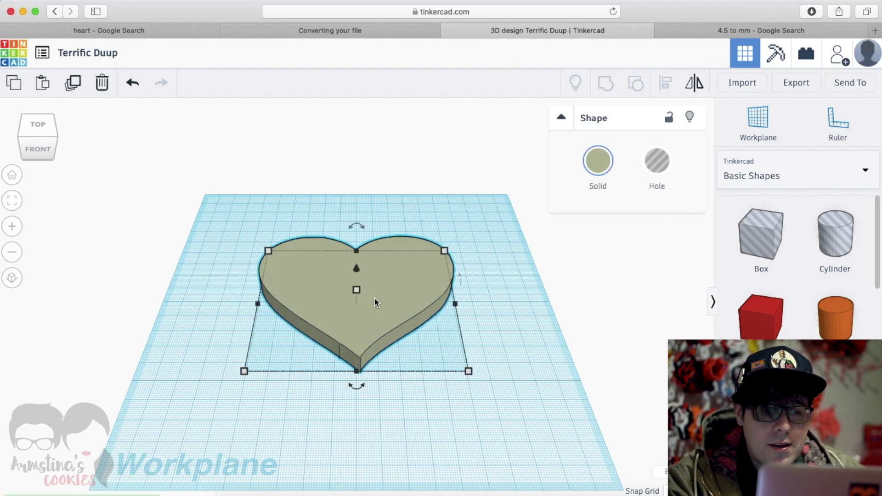
mouse_move(269, 252)
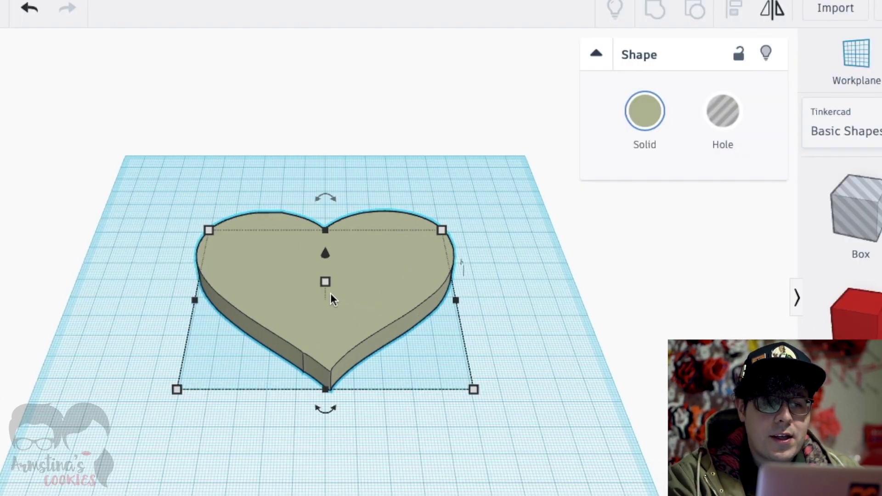
mouse_move(327, 286)
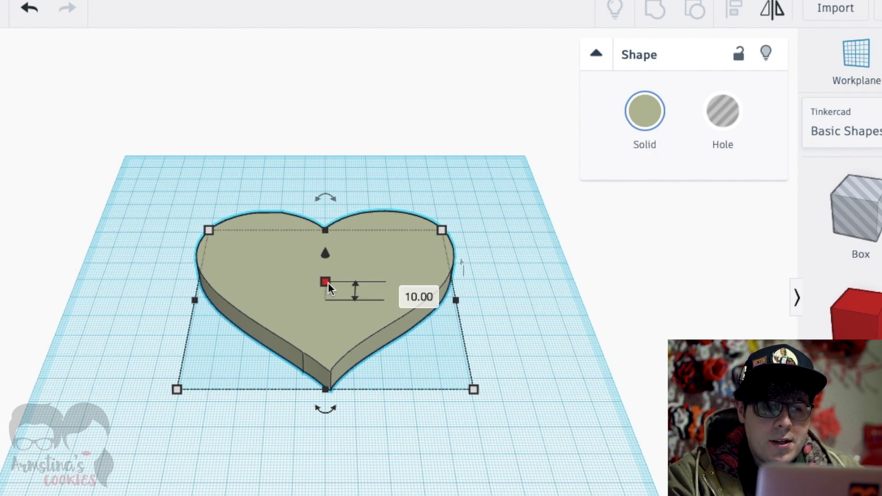
left_click(403, 292)
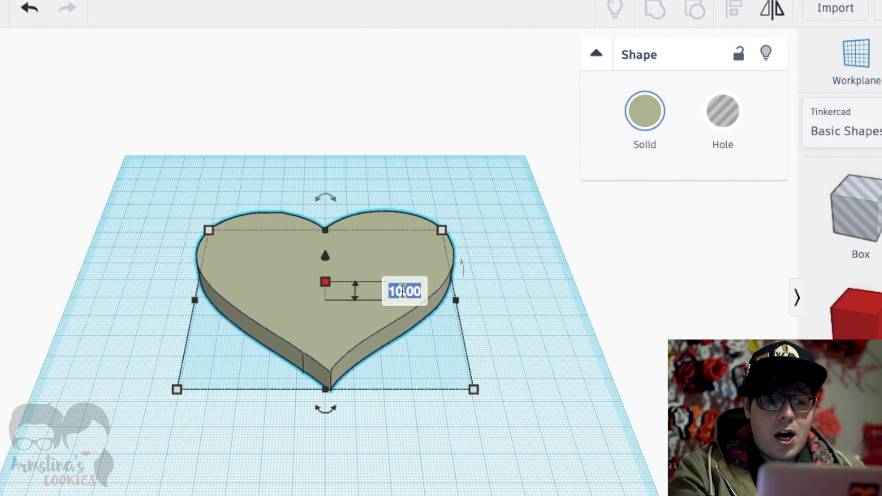
type("18")
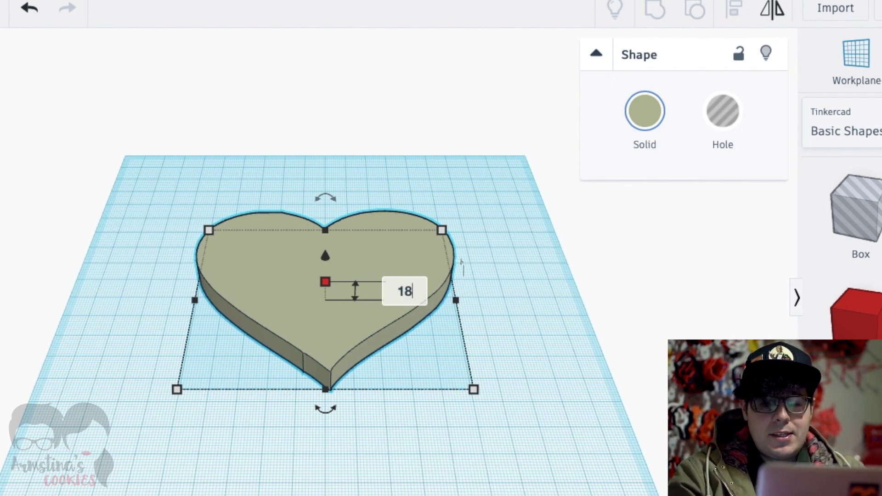
key("Return")
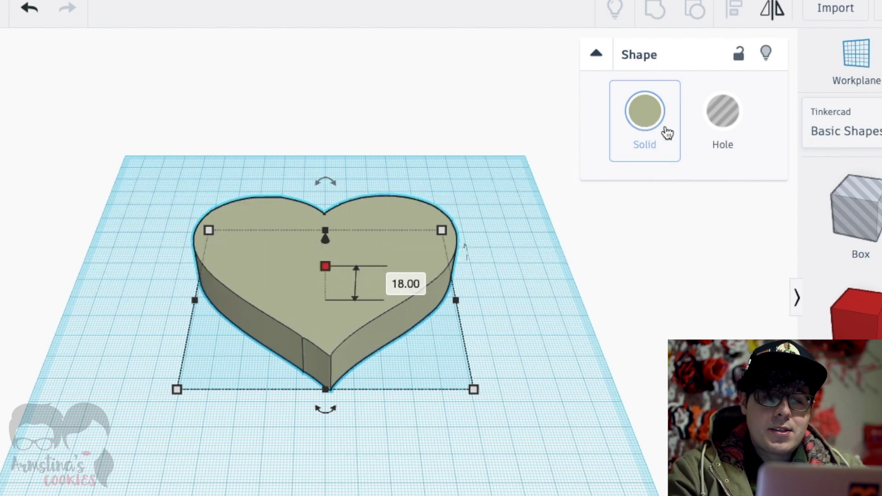
left_click(730, 113)
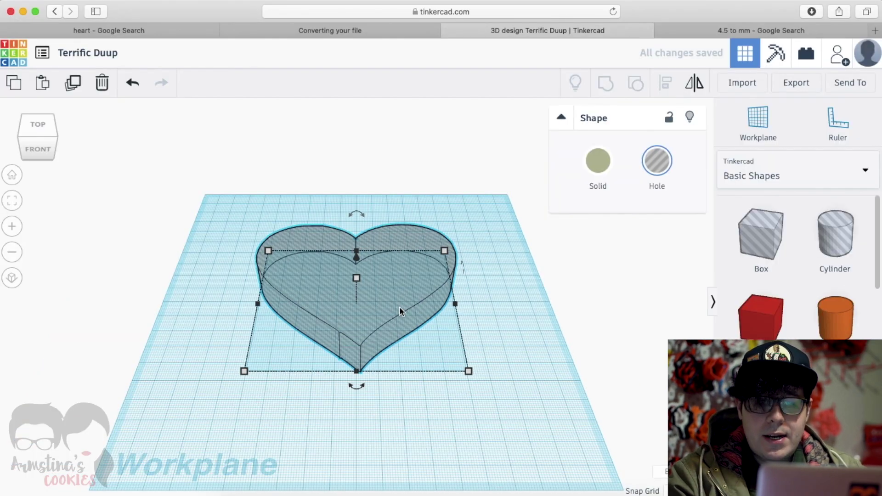
Import Heart 2.svg from the Heart 2 folder at a scale of 31.5
left_click(744, 82)
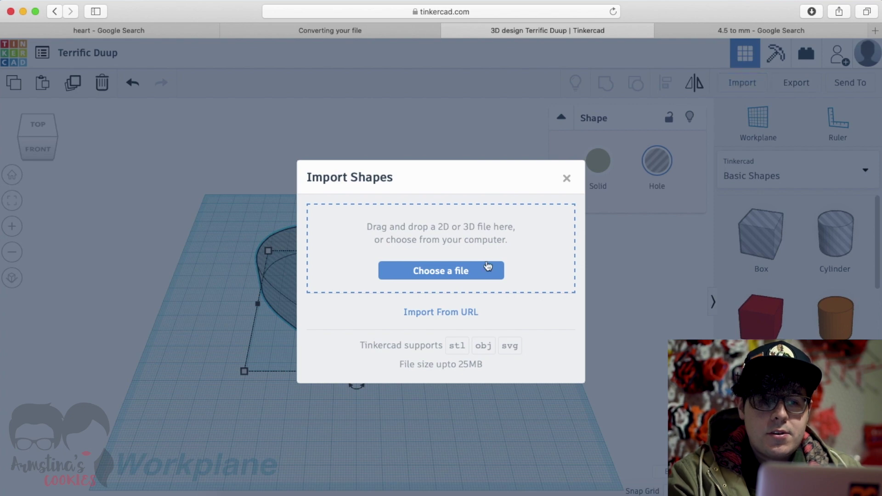
left_click(475, 270)
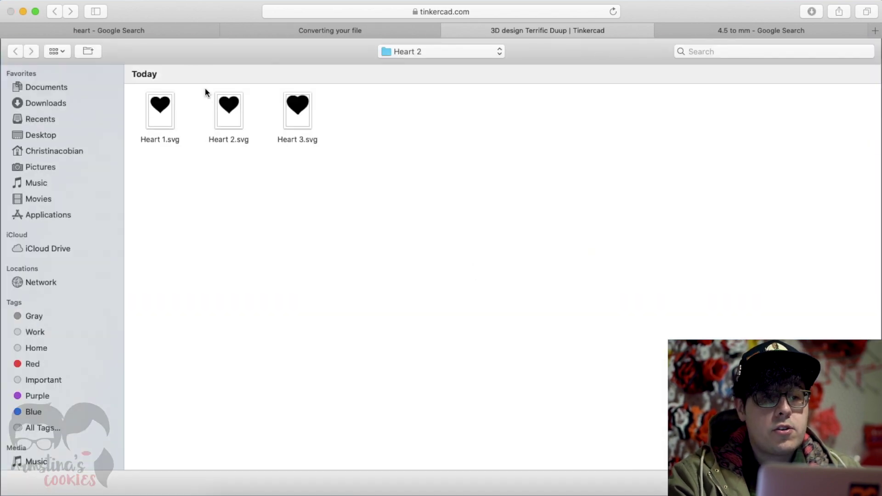
double_click(216, 104)
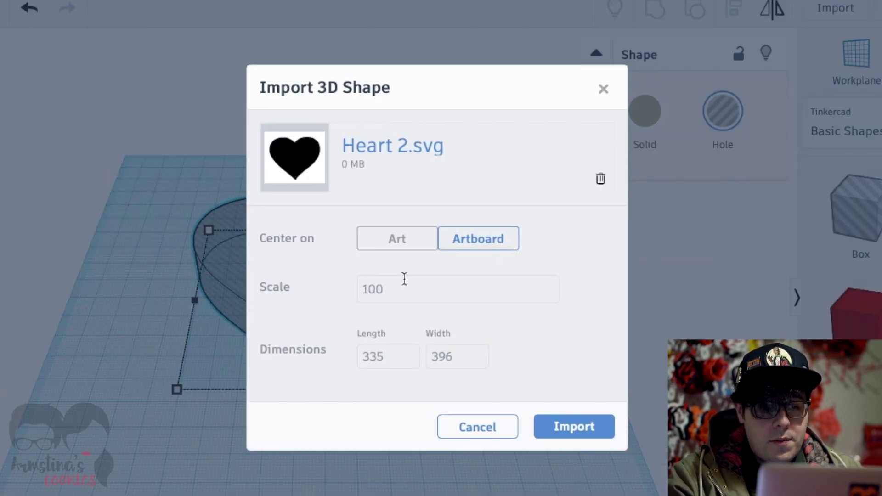
double_click(399, 293)
type("31.5")
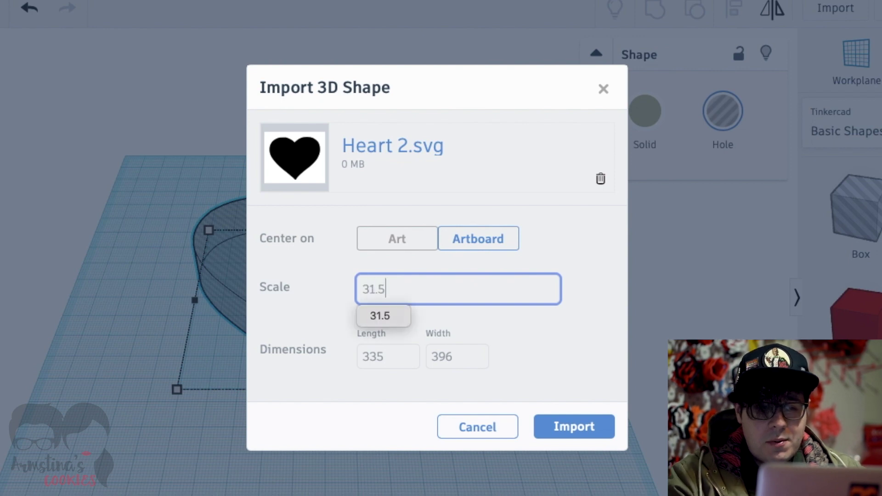
left_click(577, 367)
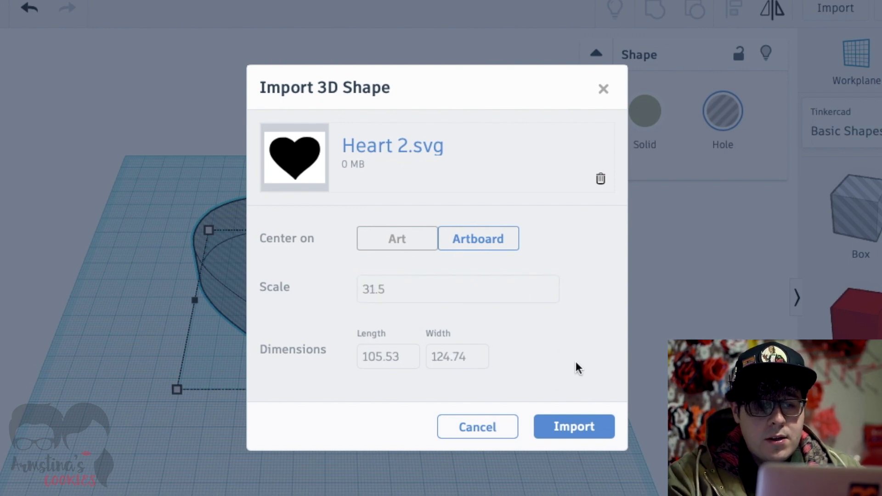
left_click(571, 426)
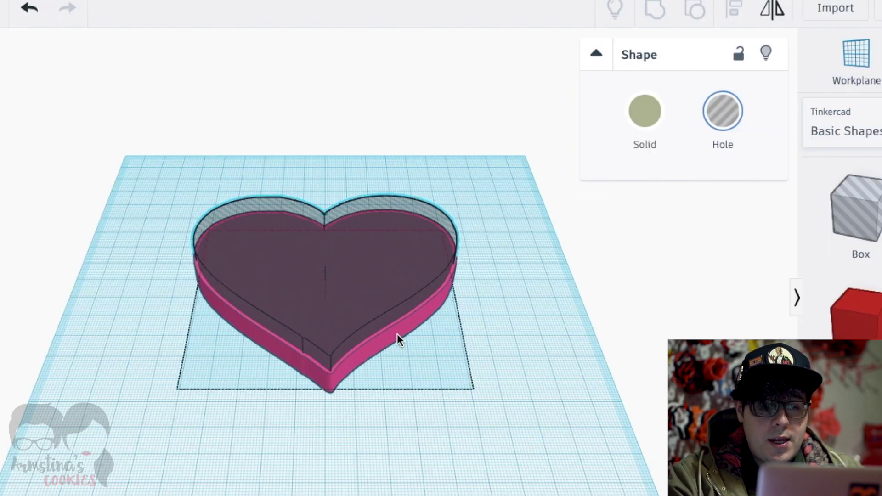
Set the height of the pink Heart 2 shape to 16 mm
left_click(397, 333)
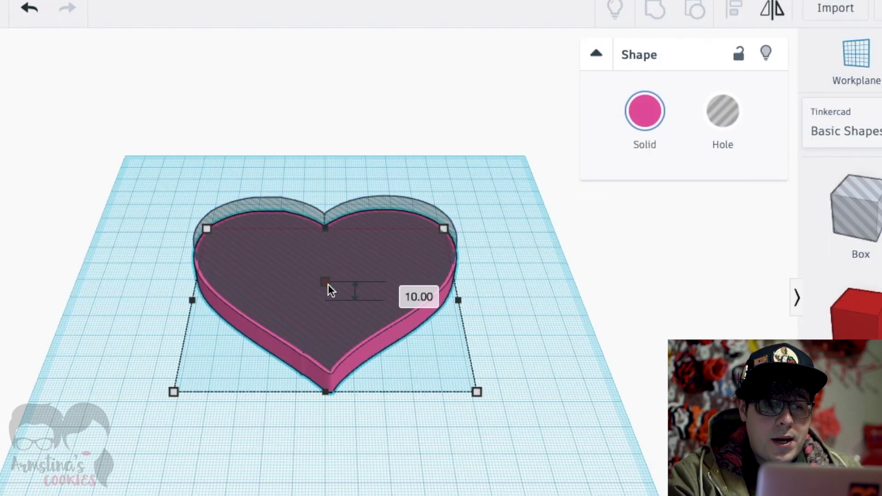
left_click(403, 293)
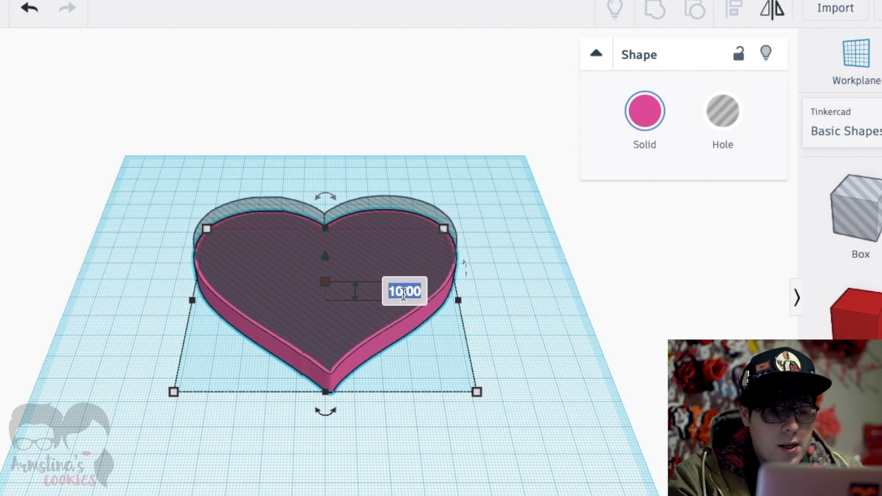
type("10")
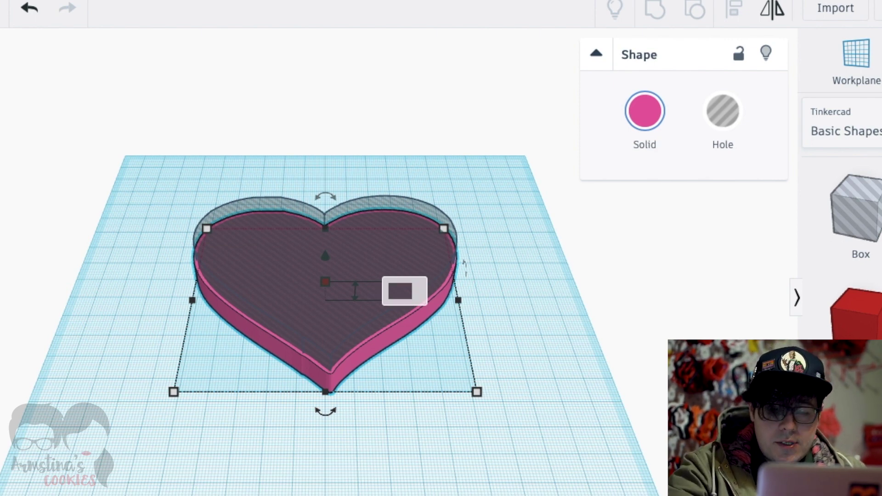
key("Return")
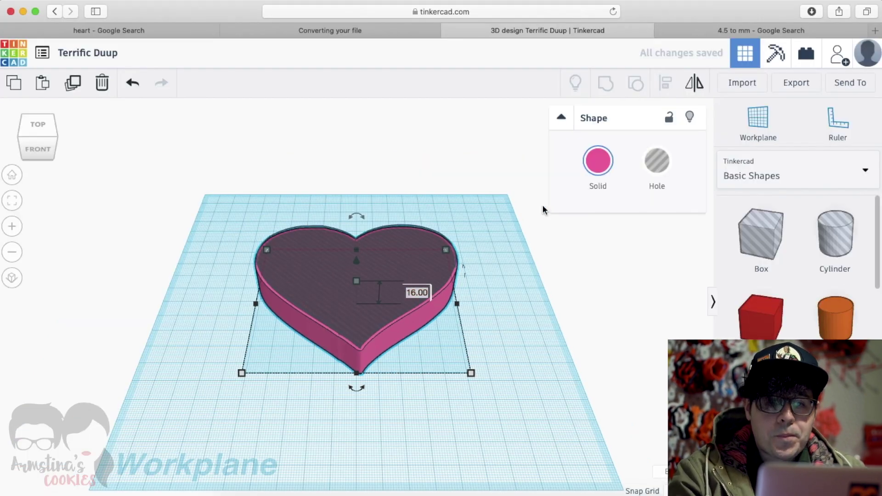
Import Heart 3.svg from the Heart 2 folder at a scale of 31.5
left_click(745, 85)
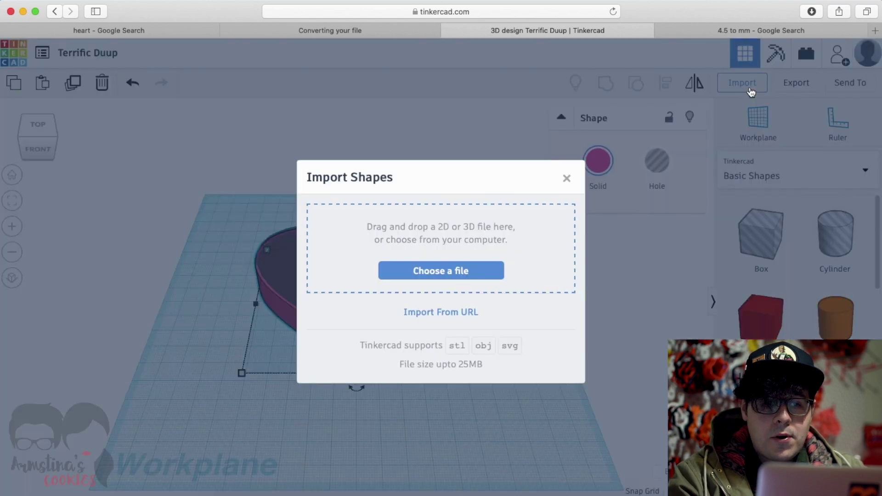
left_click(464, 272)
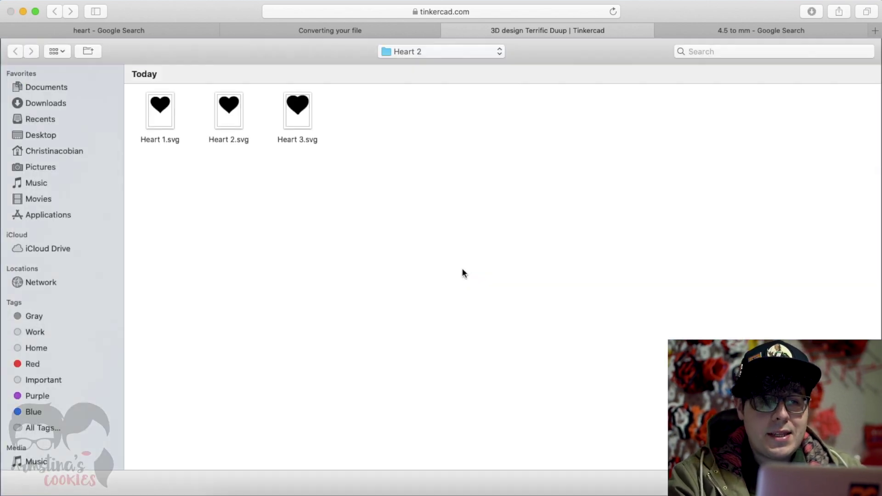
double_click(297, 112)
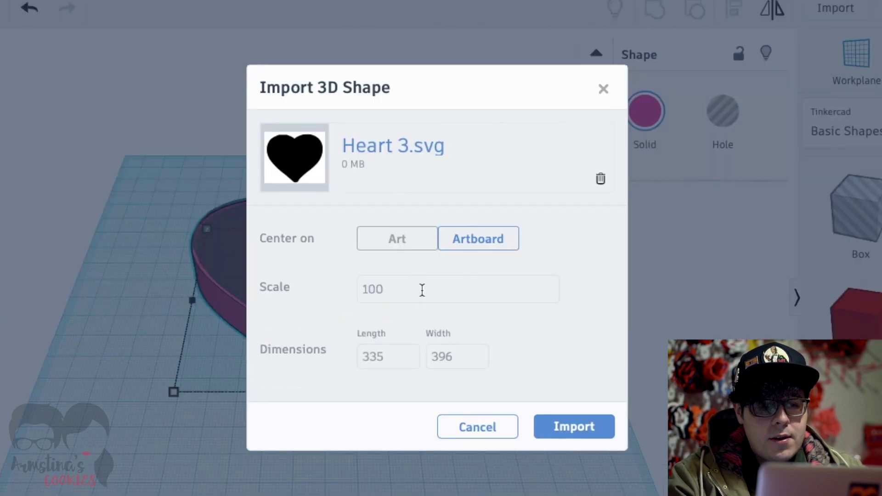
left_click(422, 290)
type("31.5")
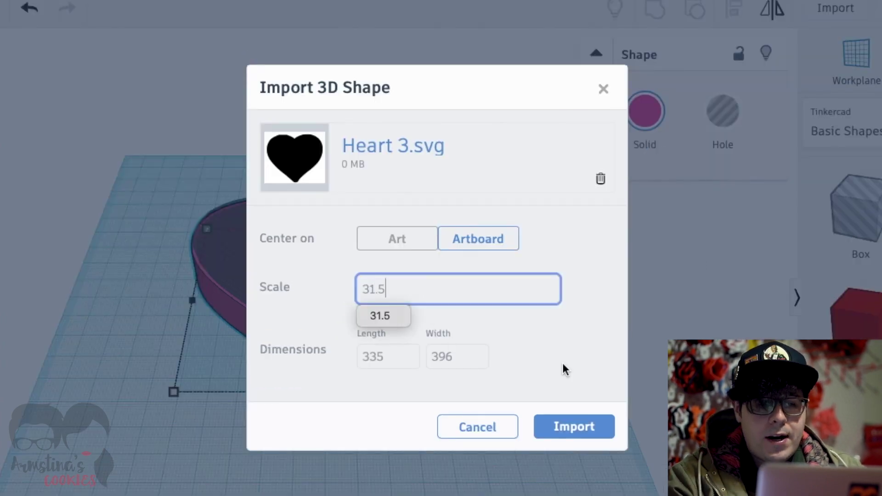
left_click(561, 430)
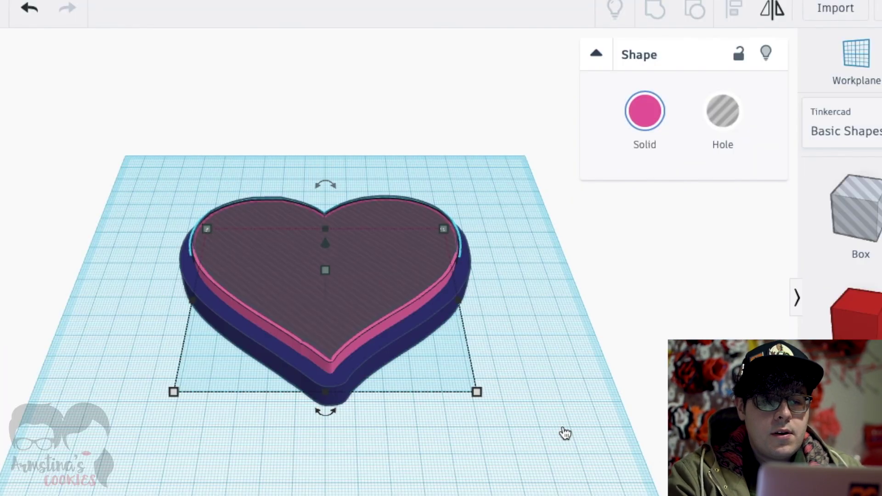
Set the height of the dark blue Heart 3 shape to 2 mm and deselect it
left_click(412, 334)
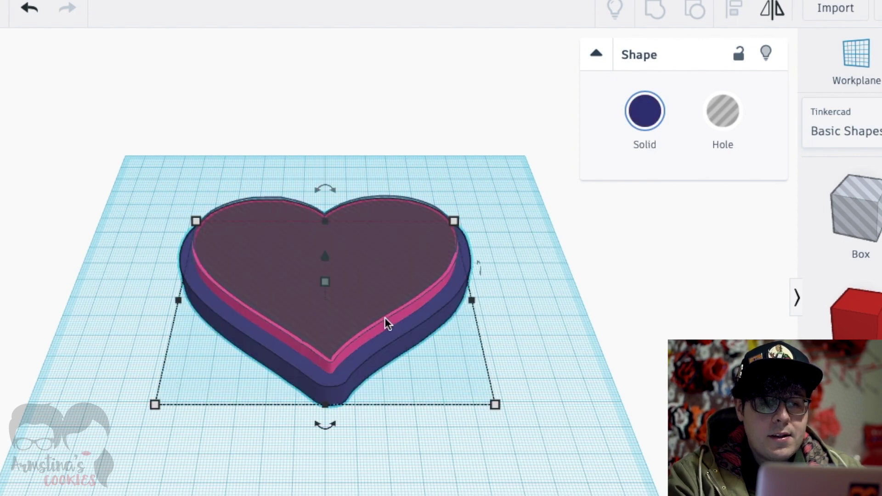
mouse_move(329, 285)
left_click(400, 292)
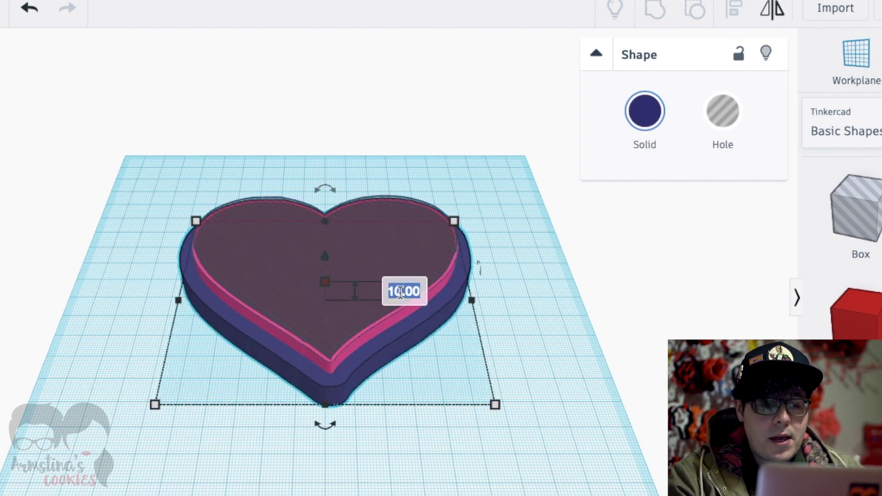
type("2")
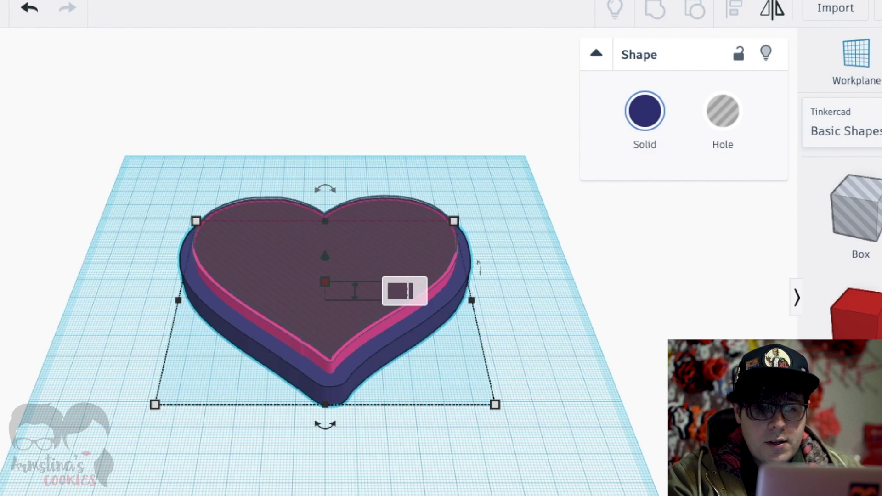
key("Return")
left_click(546, 358)
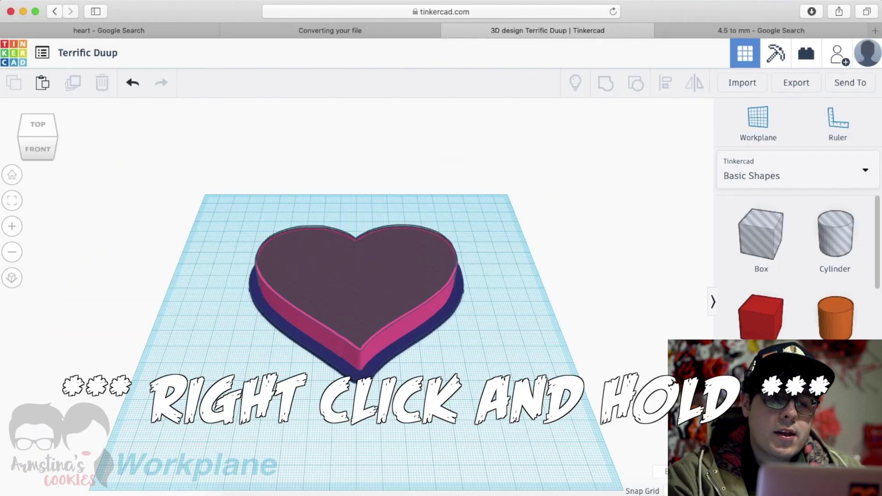
Select all three hearts and group them so the hole cuts out the inside of the cookie cutter
left_click_drag(529, 372, 320, 276)
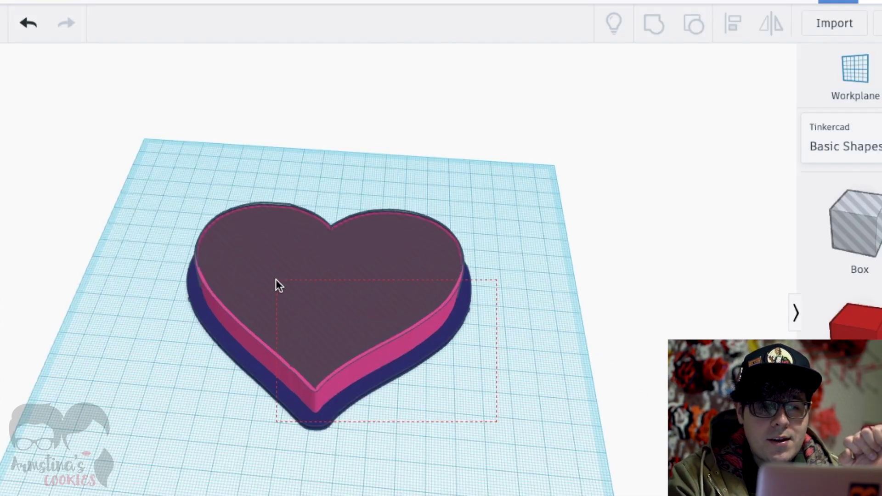
left_click_drag(195, 225, 195, 225)
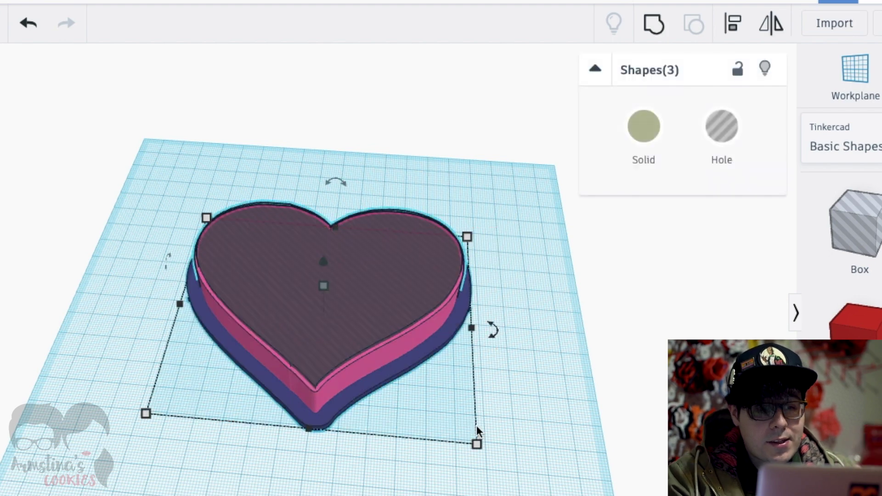
left_click(654, 26)
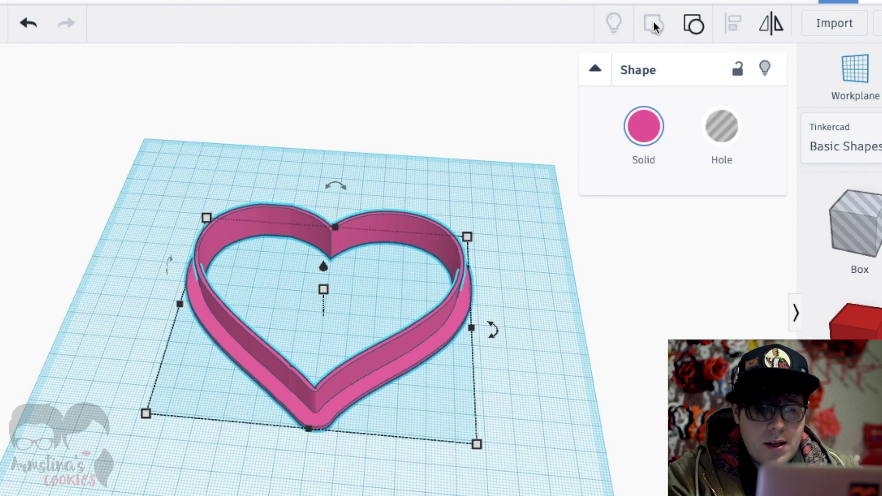
left_click(527, 351)
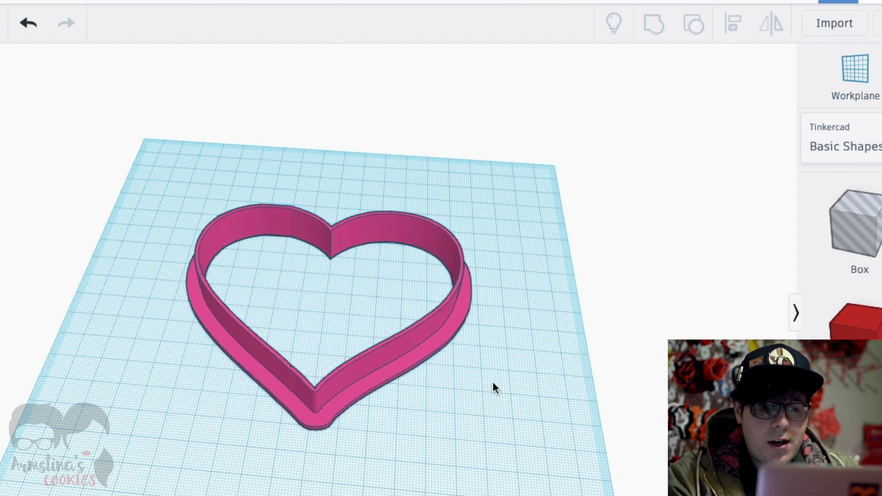
Mirror the grouped heart cookie cutter left to right and deselect it
mouse_move(492, 382)
left_mouse_down()
mouse_move(492, 316)
mouse_move(506, 390)
mouse_move(414, 335)
mouse_move(360, 346)
mouse_move(521, 360)
mouse_move(576, 415)
mouse_move(556, 426)
mouse_move(492, 379)
left_mouse_up()
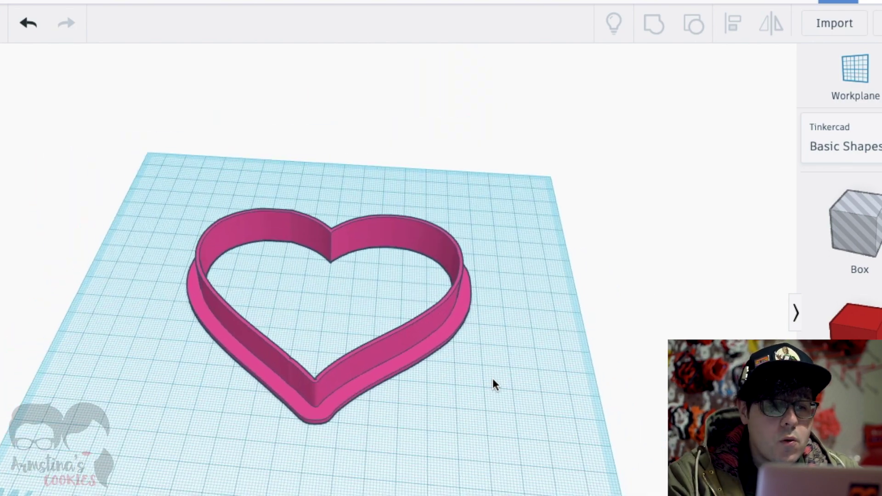
left_click_drag(505, 421, 217, 246)
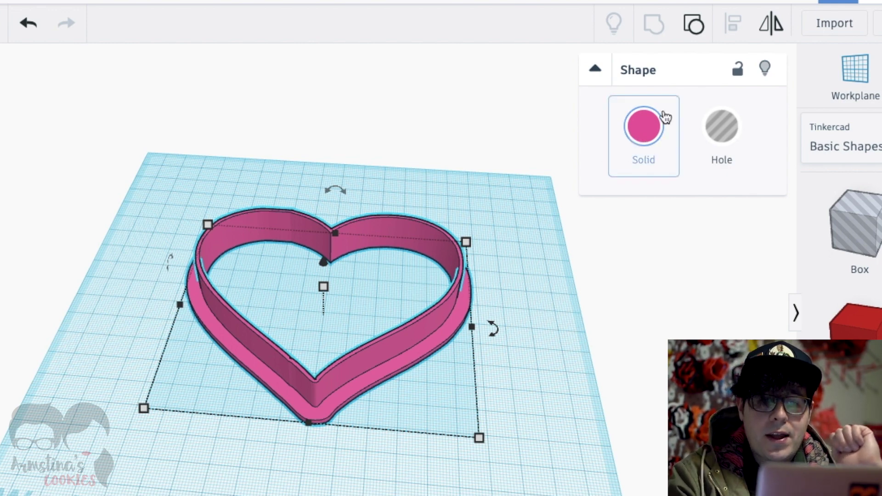
left_click(771, 32)
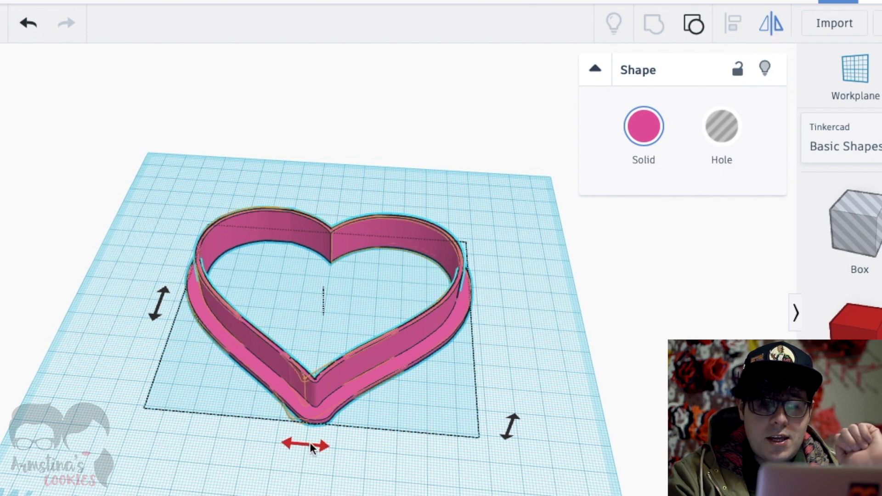
left_click(310, 443)
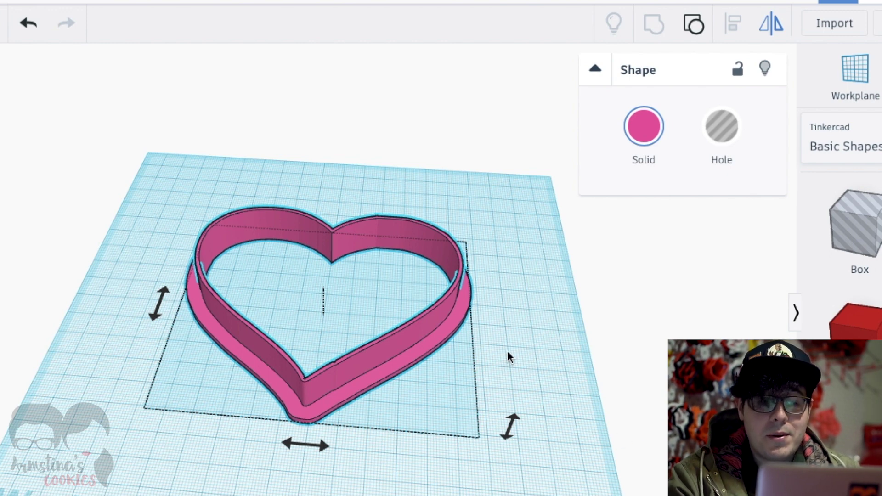
left_click(540, 352)
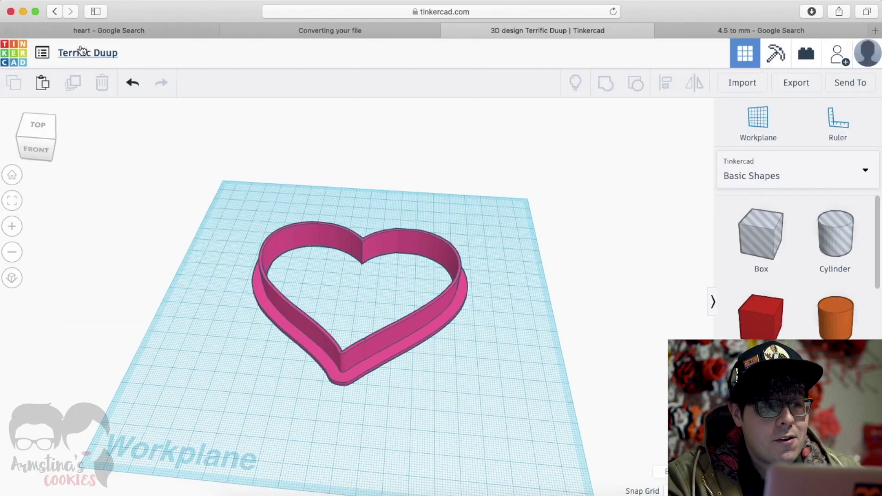
Rename the design to Heart and export everything in it as an STL file
left_click(82, 54)
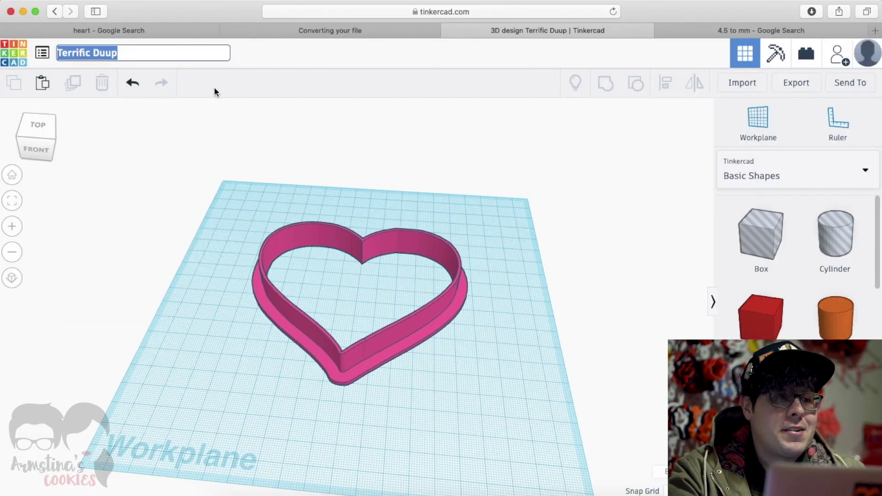
type("He")
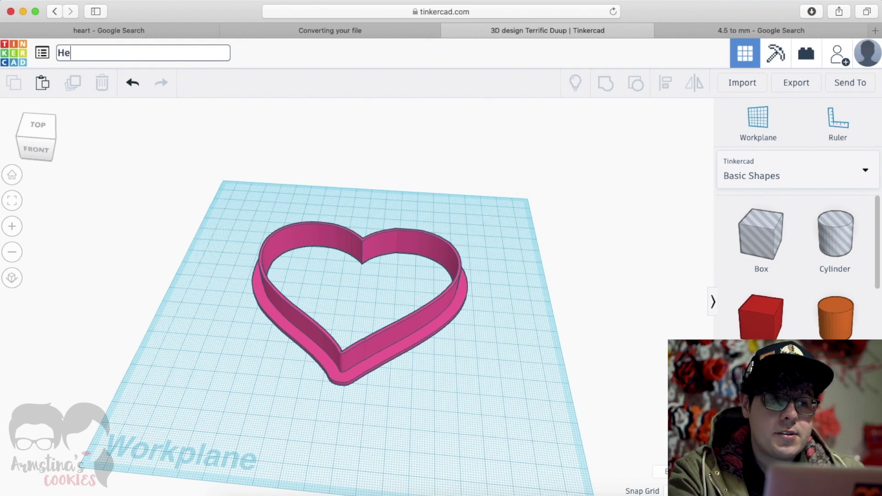
type("art")
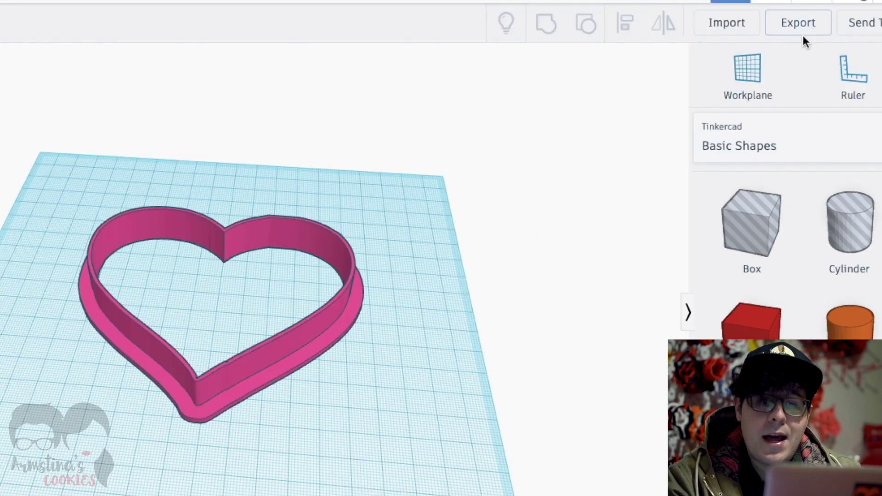
left_click(818, 34)
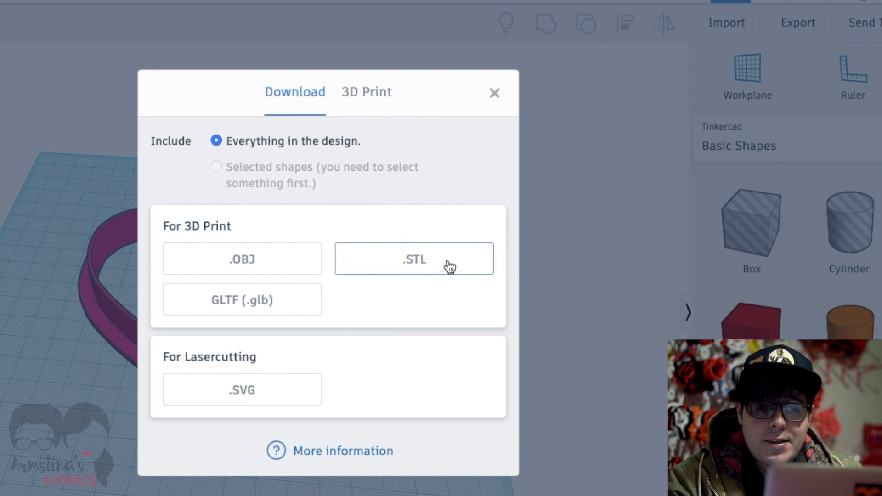
left_click(419, 261)
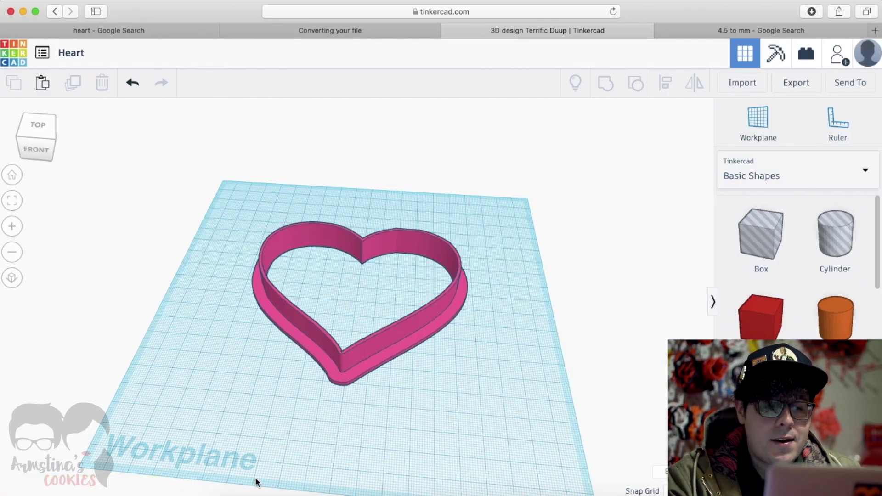
Preview the exported Heart.stl from the Downloads folder, inspect it from the front and back, and close the preview
left_click(233, 492)
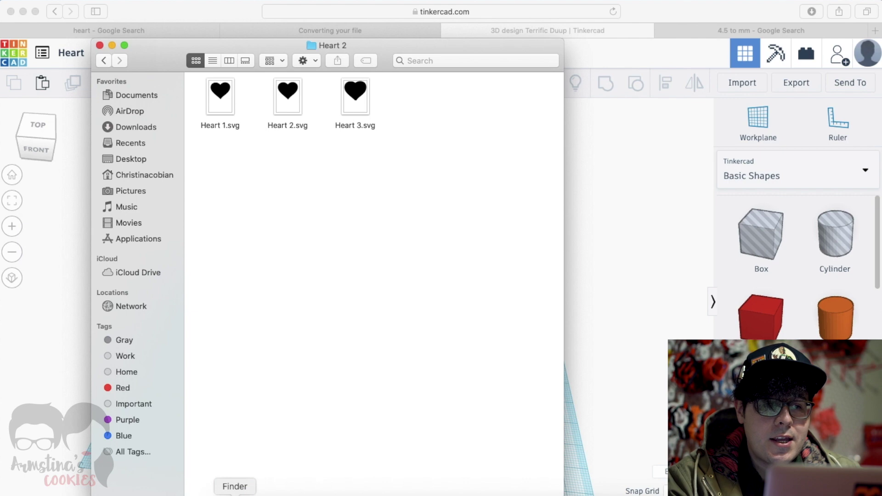
left_click(131, 125)
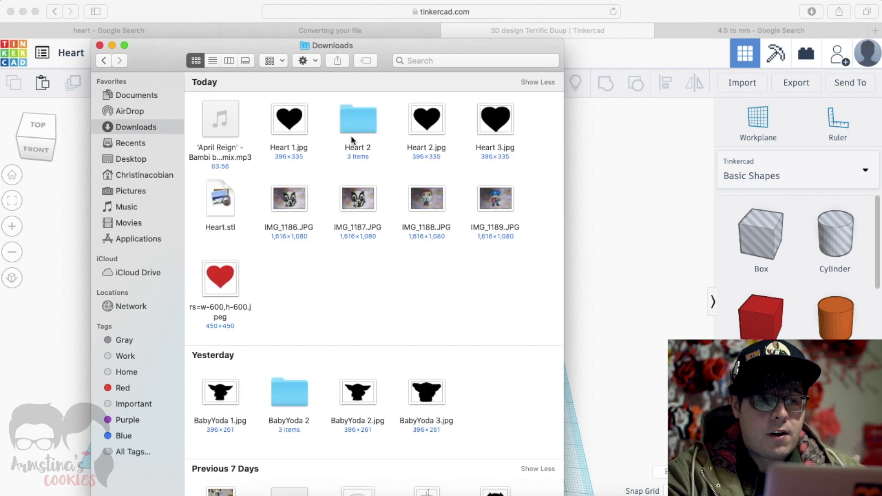
left_click(226, 207)
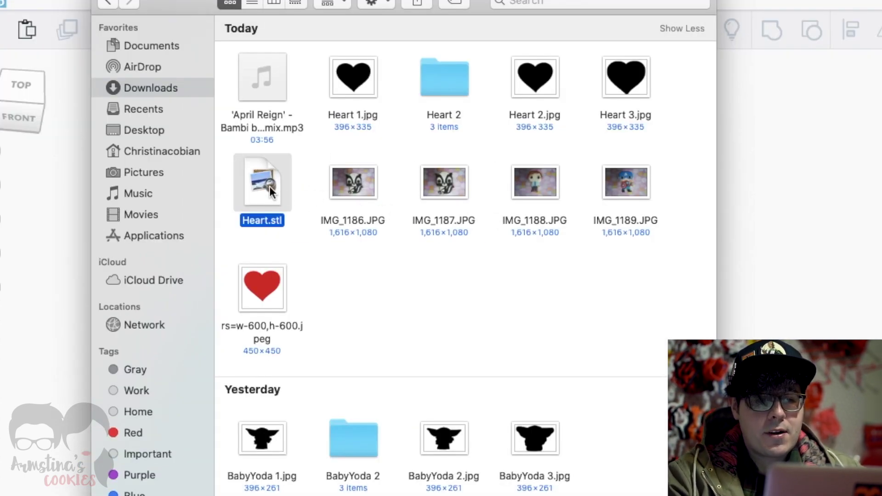
right_click(271, 186)
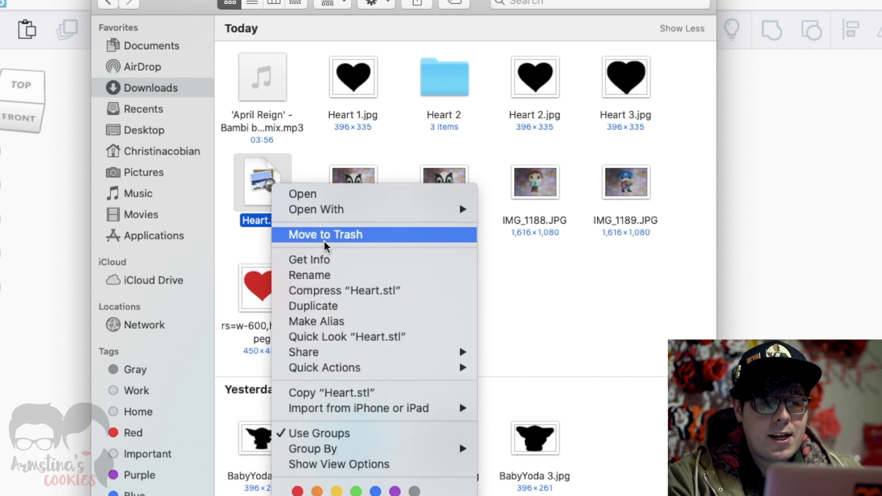
left_click(346, 337)
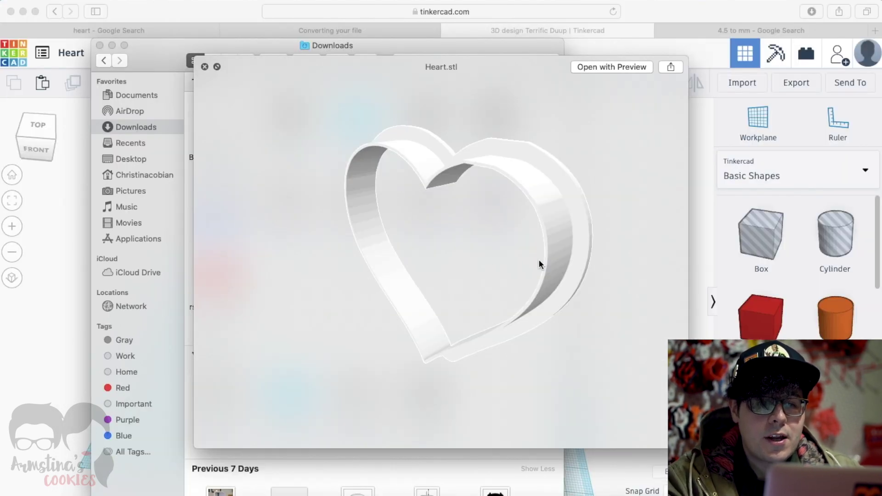
left_click_drag(558, 260, 429, 245)
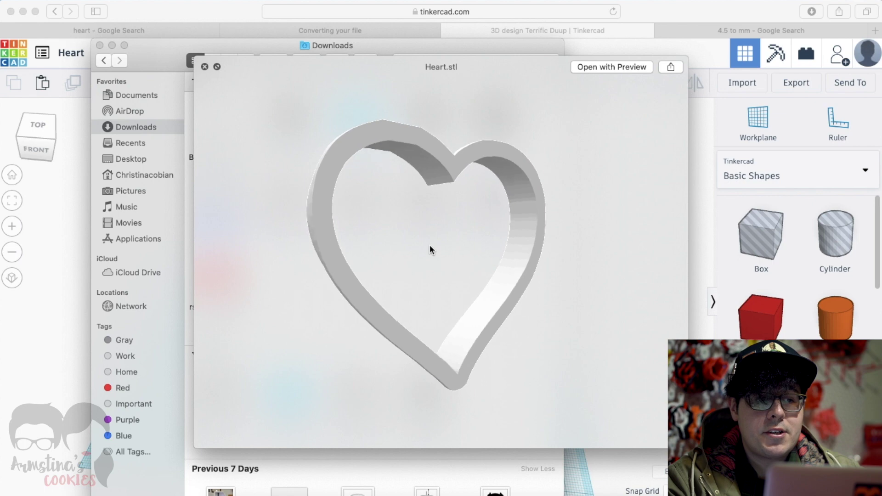
left_click(203, 67)
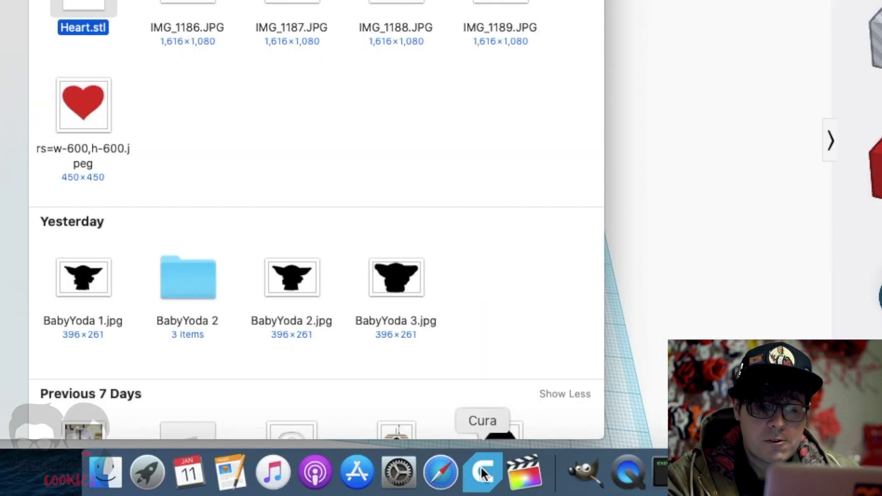
Switch to Cura and load Heart.stl from the Downloads folder onto the build plate
left_click(481, 466)
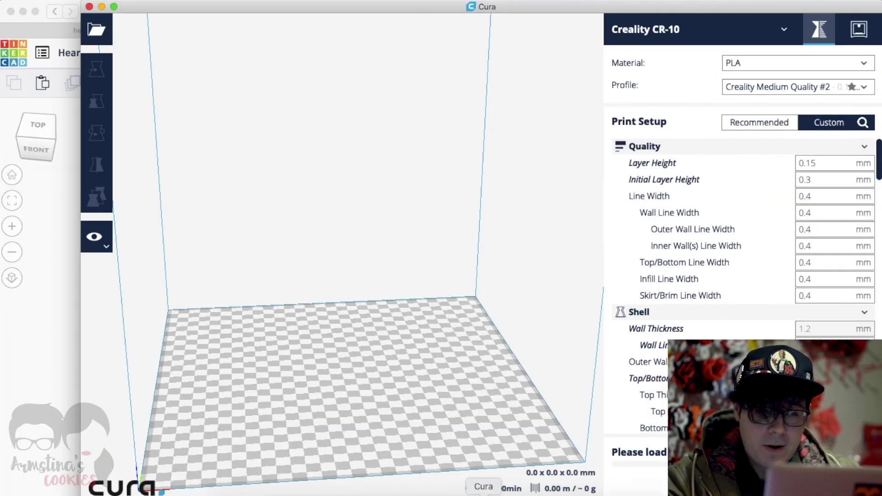
left_click_drag(446, 403, 428, 395)
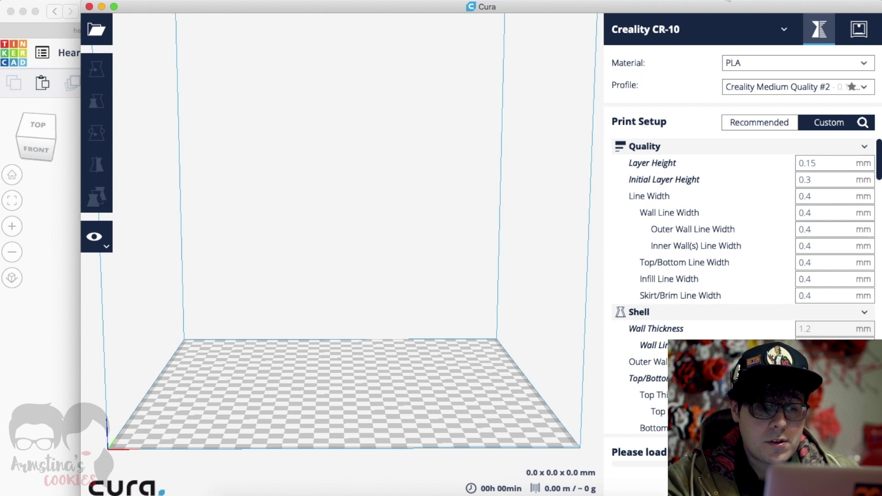
left_click(235, 494)
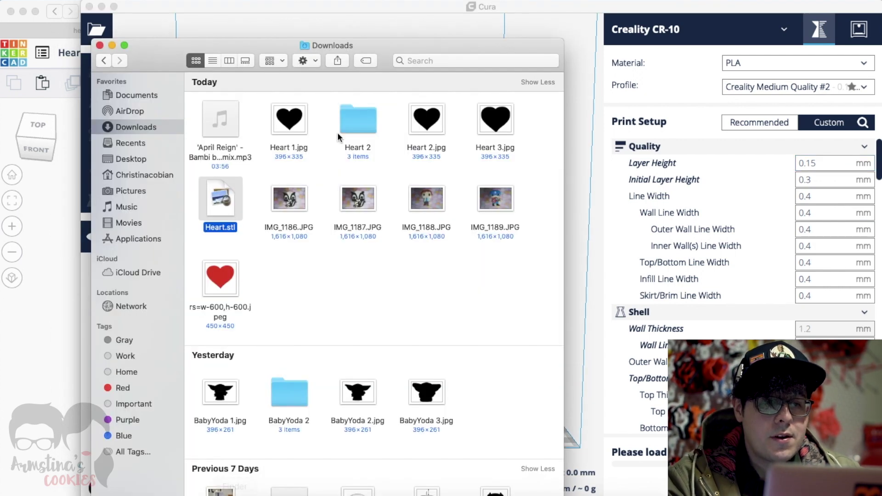
left_click_drag(360, 44, 654, 29)
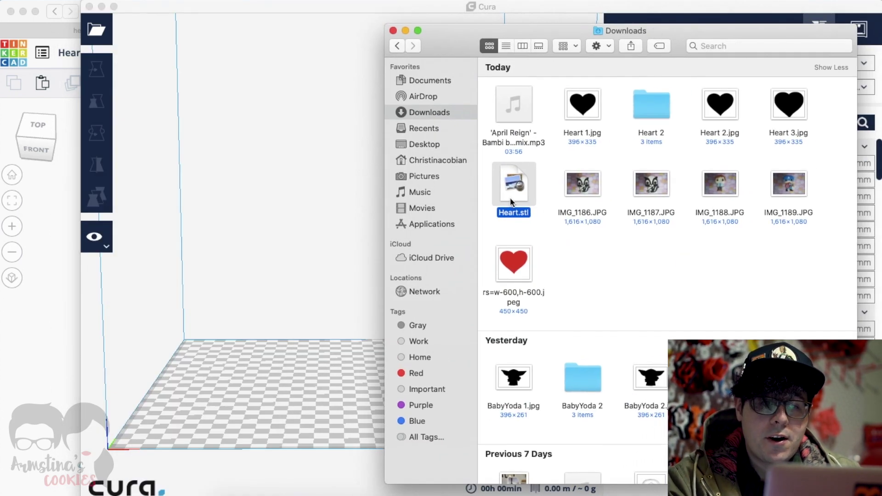
left_click_drag(517, 194, 298, 382)
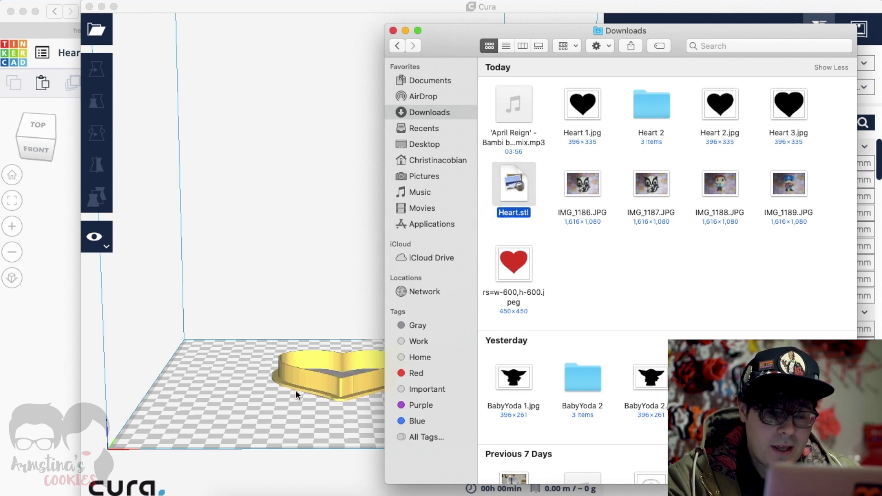
Scale the heart cutter uniformly to an X size of 115 mm
scroll(418, 410, "up", 3)
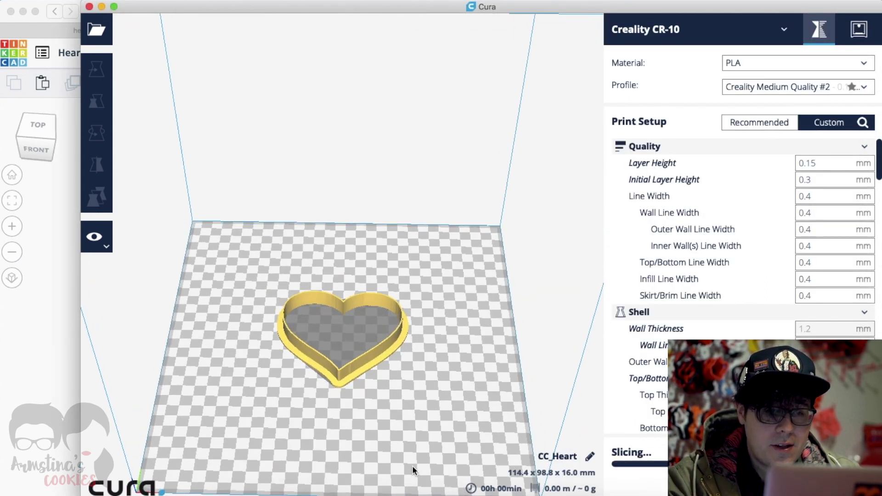
scroll(412, 465, "up", 2)
scroll(412, 465, "down", 1)
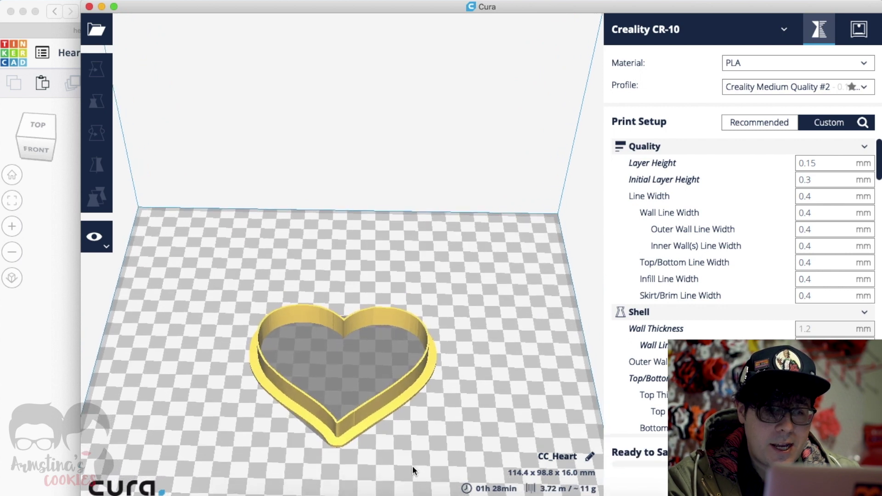
left_click(416, 381)
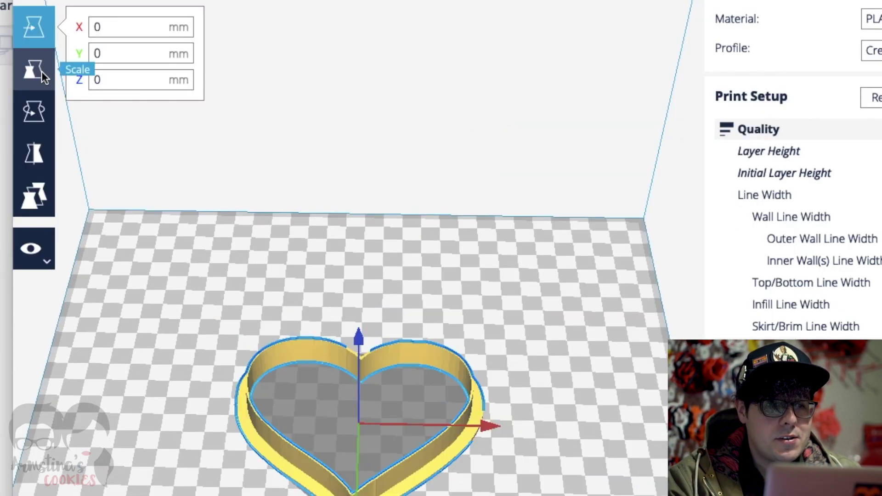
left_click(41, 70)
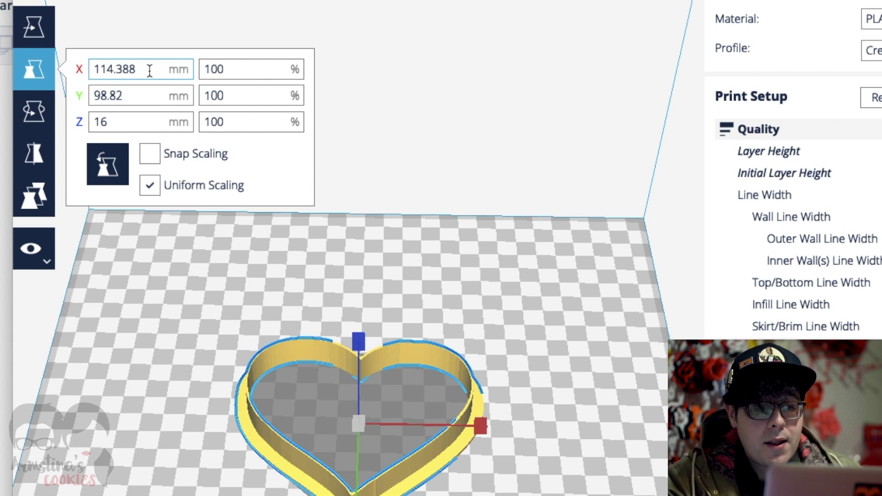
key("ctrl+a")
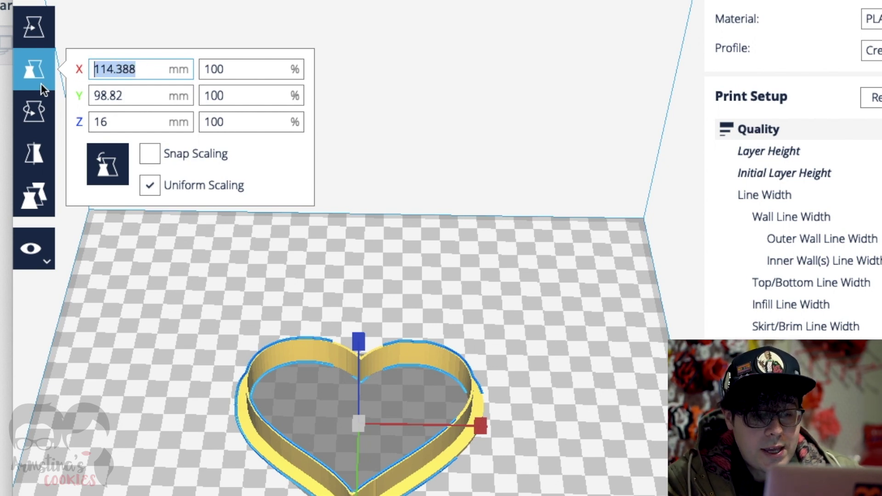
type("115")
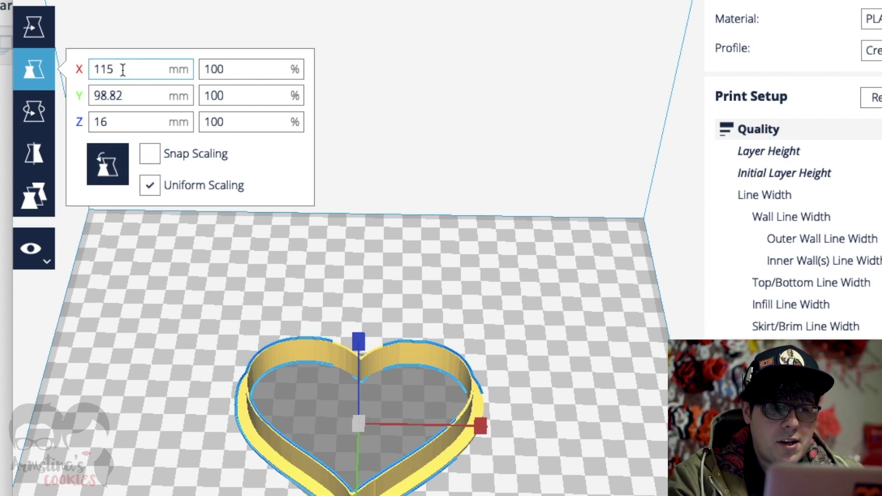
left_click(147, 95)
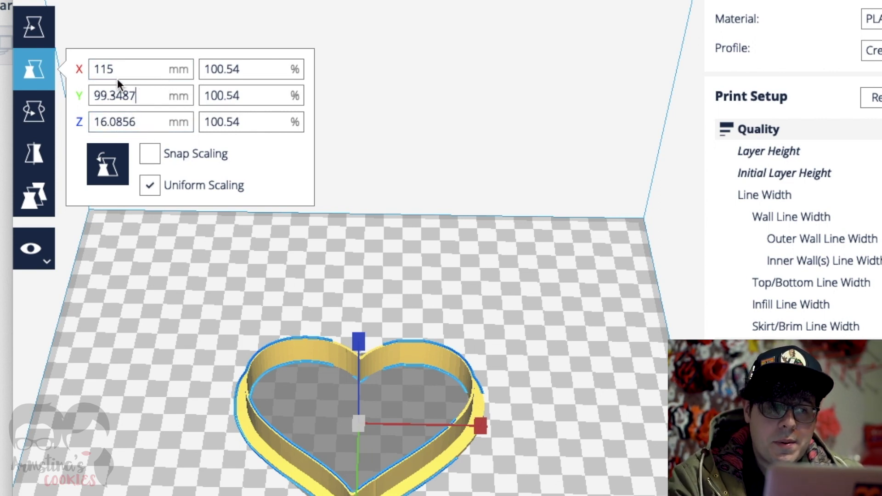
Turn off uniform scaling, set the heart cutter's Z height to 16 mm and deselect it
left_click(153, 188)
double_click(146, 123)
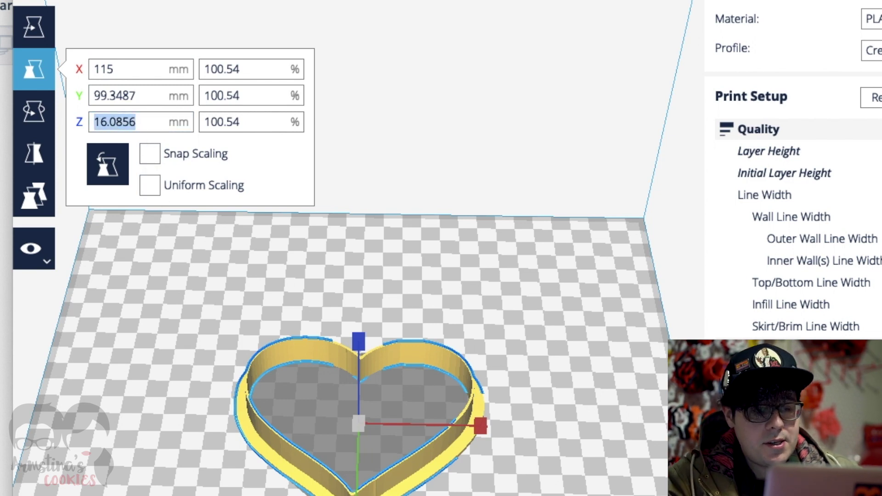
type("16")
key("Return")
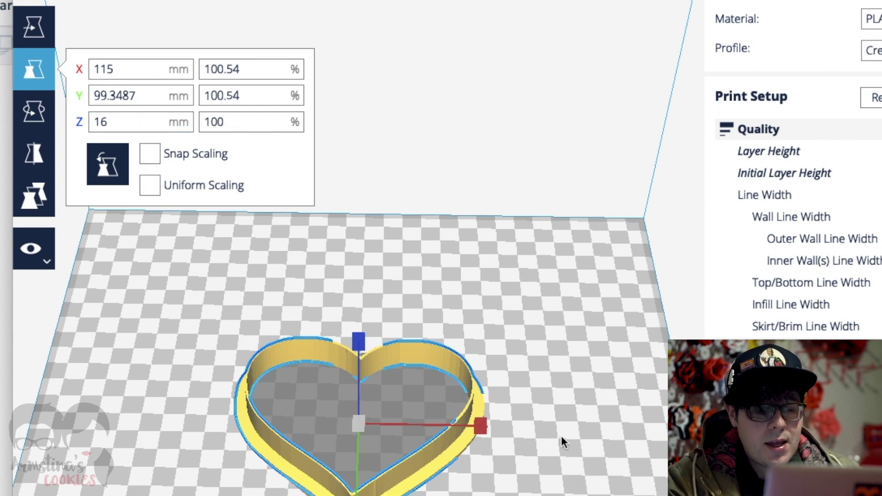
left_click(549, 382)
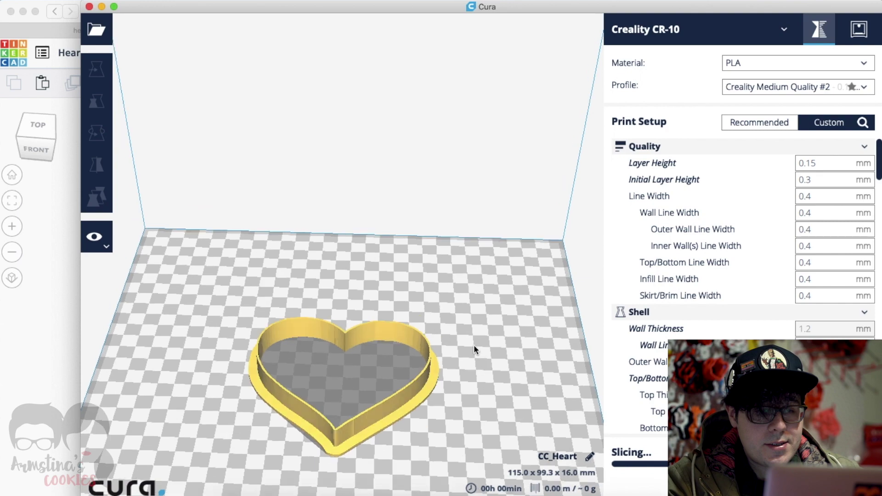
Review the Quality, Shell and Infill settings of the Creality Medium Quality #2 profile in the custom print setup
mouse_move(474, 349)
left_mouse_down()
mouse_move(398, 294)
mouse_move(451, 356)
mouse_move(486, 351)
left_mouse_up()
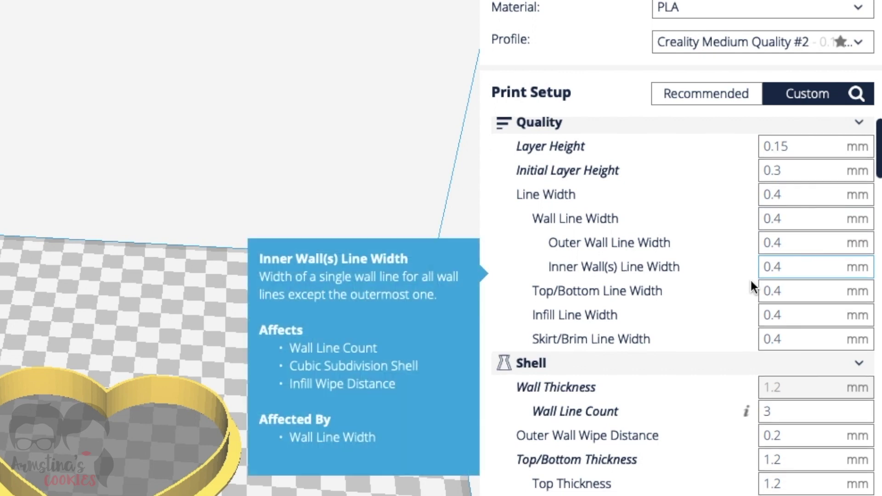
scroll(791, 255, "down", 3)
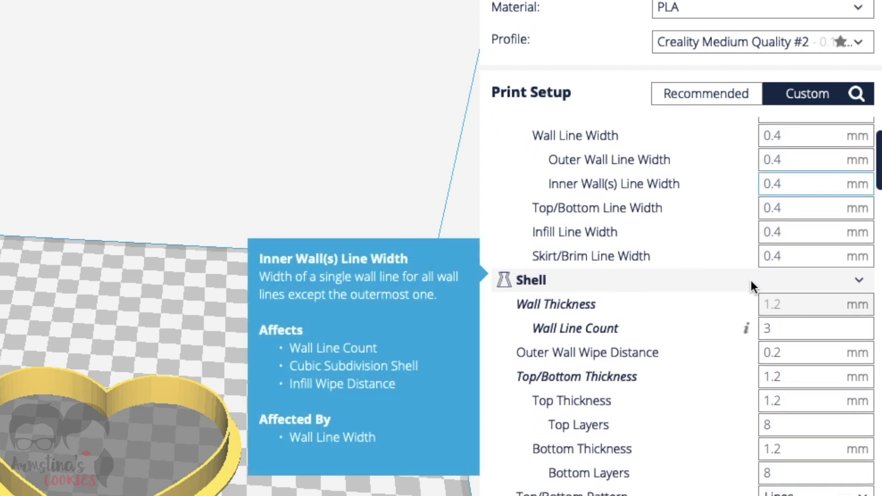
scroll(752, 284, "down", 5)
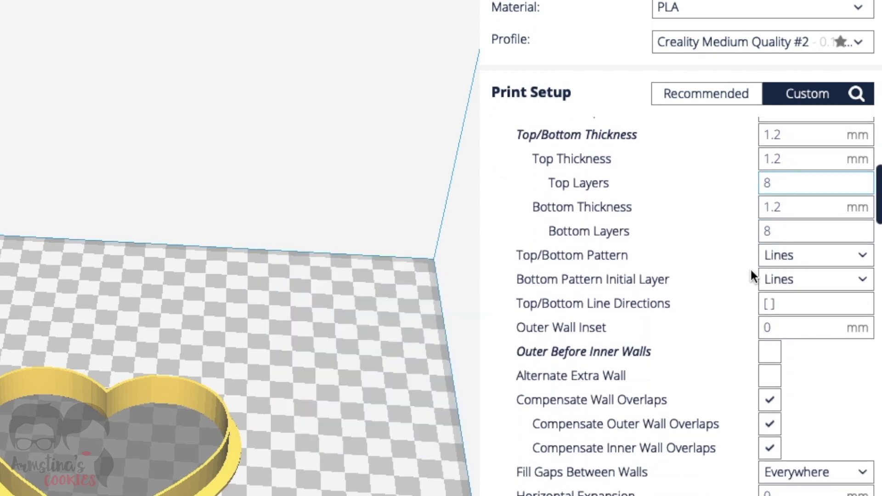
scroll(750, 269, "down", 8)
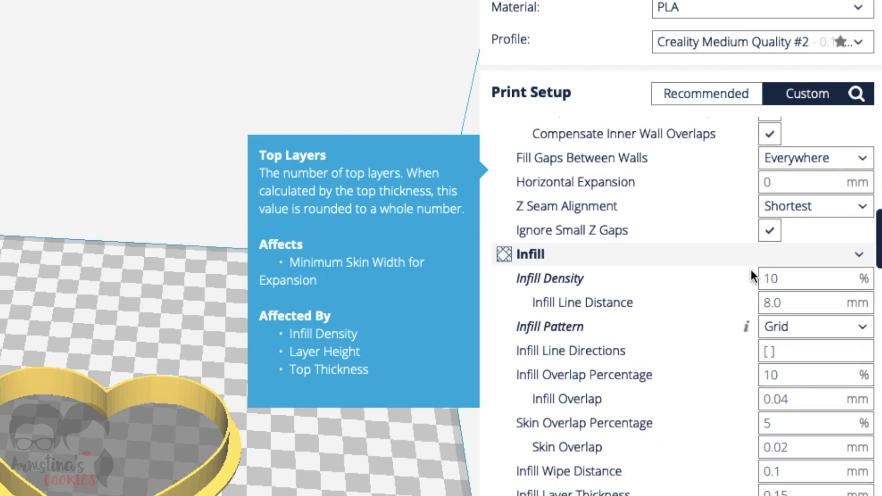
scroll(751, 268, "down", 5)
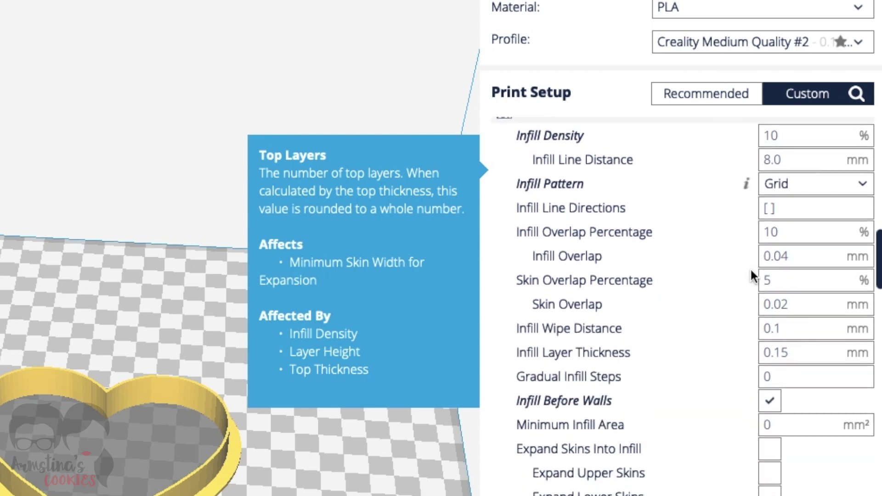
scroll(751, 268, "down", 4)
scroll(750, 268, "up", 5)
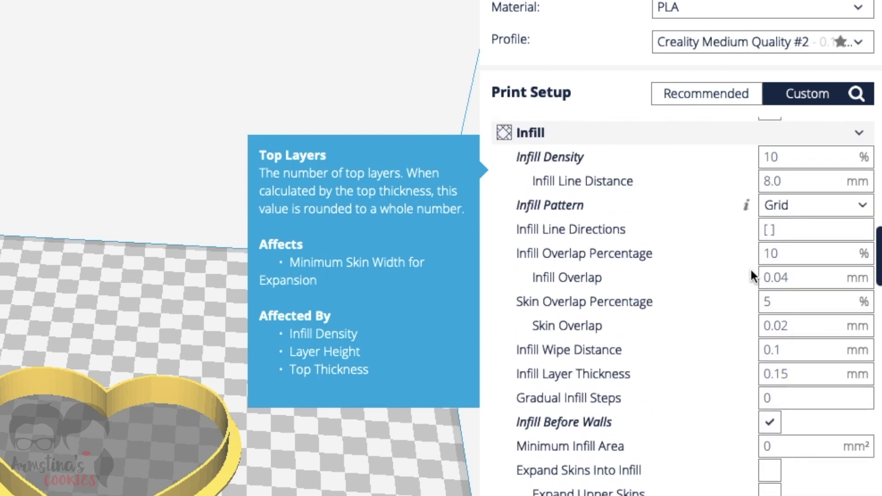
Review the Material temperatures, retraction values and Speed settings in the custom print setup
scroll(750, 268, "down", 5)
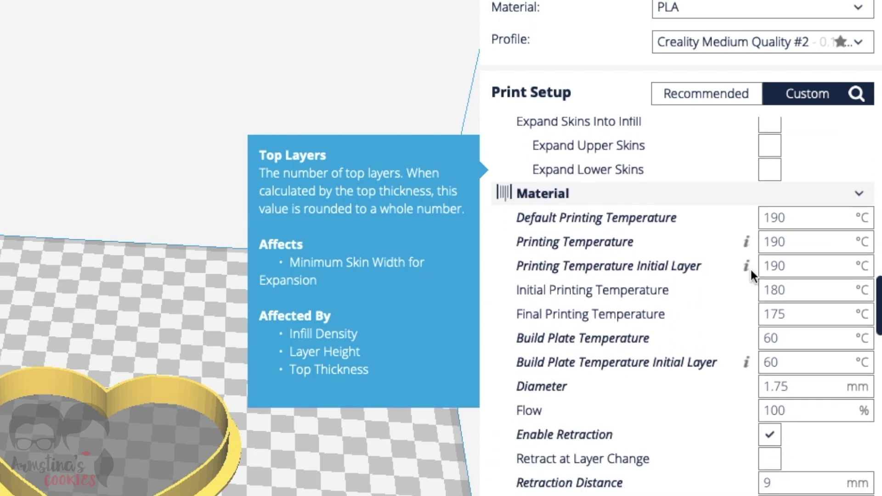
scroll(750, 267, "down", 4)
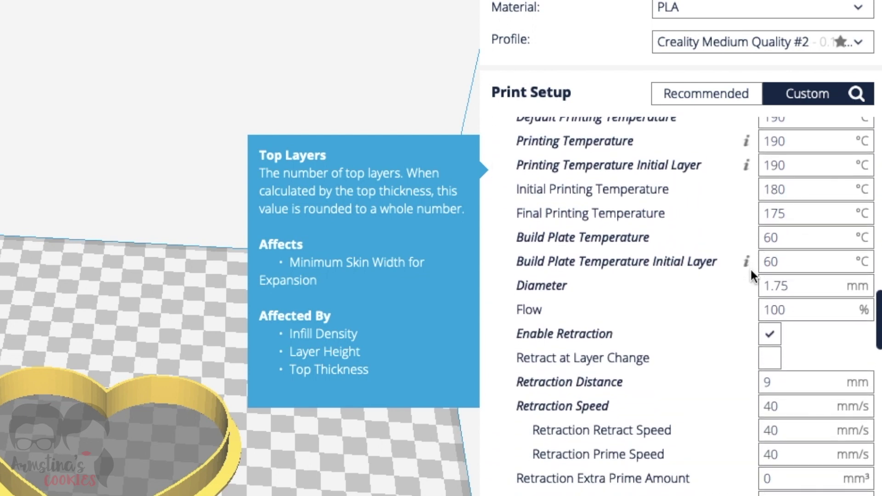
scroll(751, 271, "down", 6)
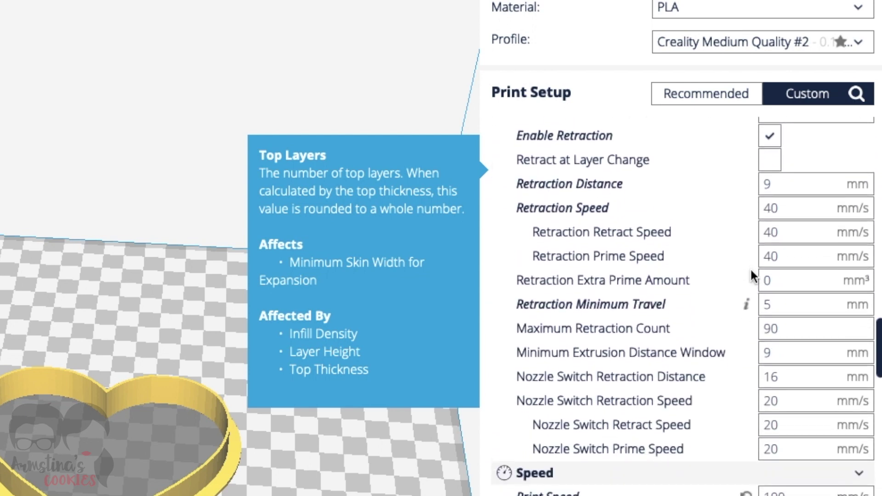
scroll(751, 275, "down", 7)
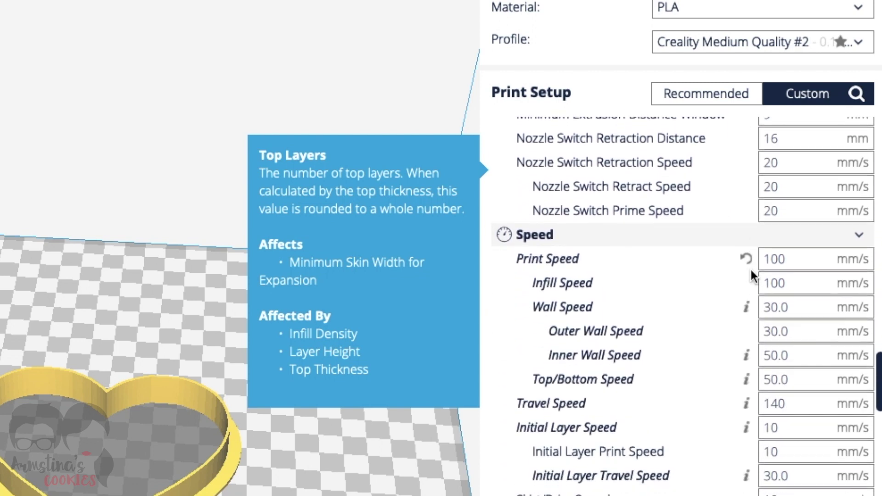
scroll(751, 271, "down", 2)
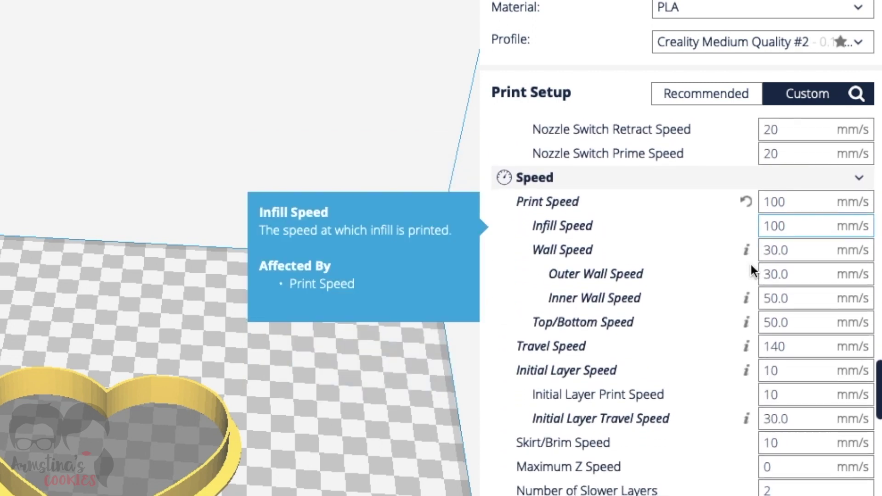
scroll(751, 267, "down", 3)
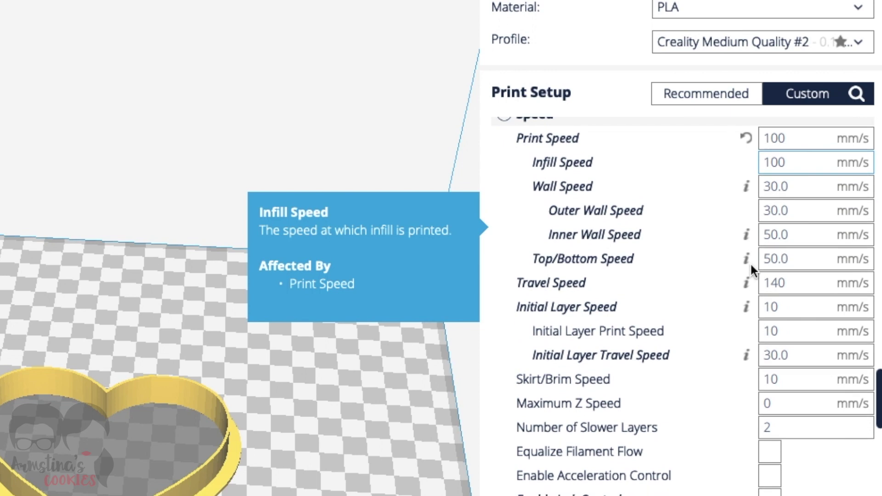
scroll(752, 269, "down", 2)
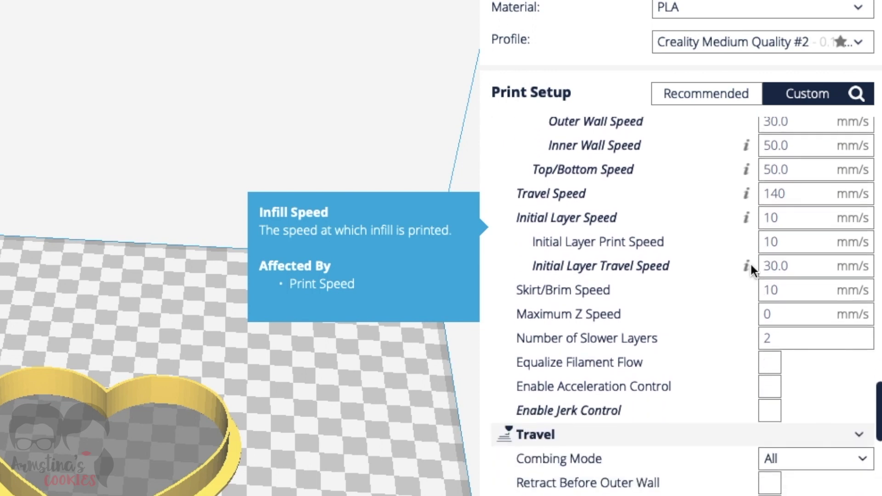
Review the Travel, Cooling, Support and Build Plate Adhesion settings, and look over the heart cutter on the build plate
scroll(751, 268, "down", 2)
scroll(752, 266, "down", 5)
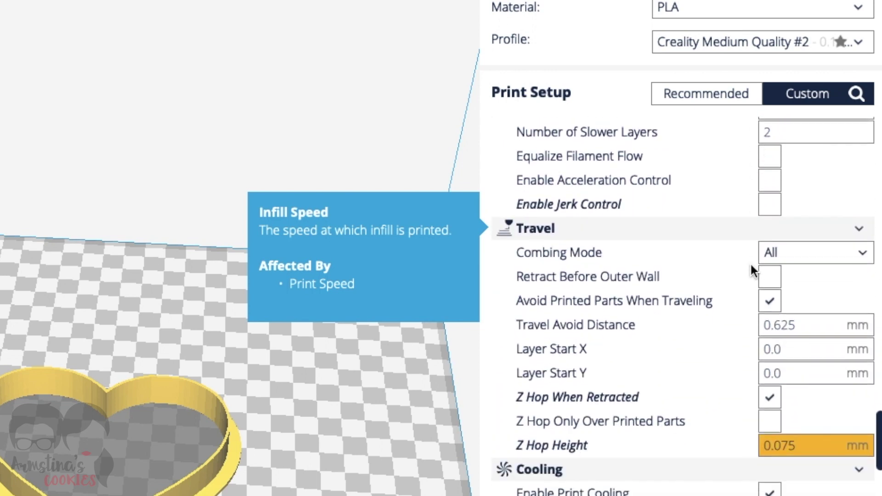
scroll(751, 263, "down", 5)
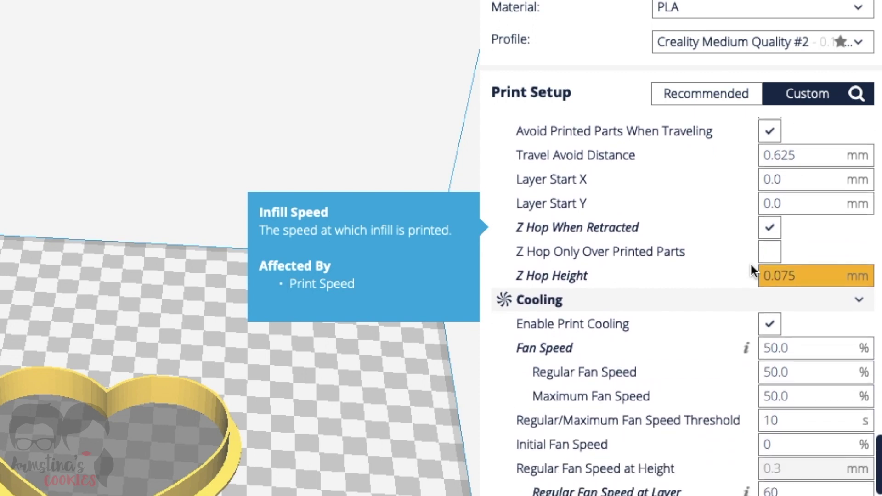
scroll(751, 262, "down", 2)
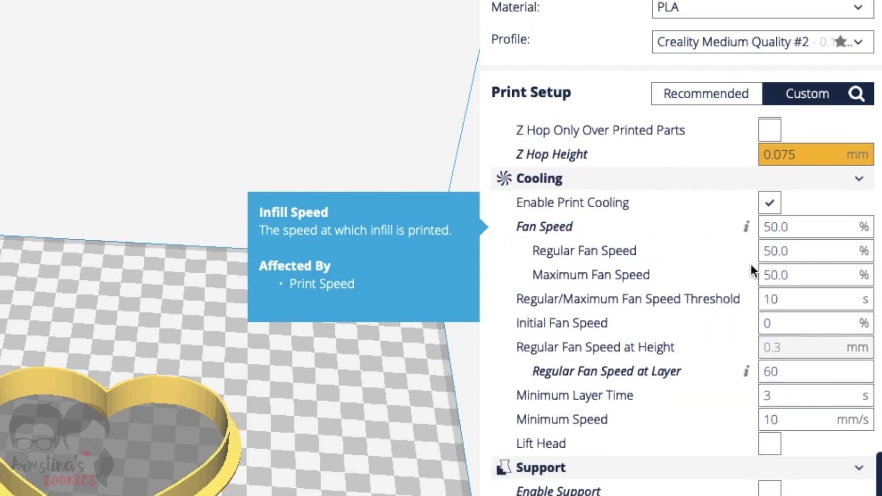
scroll(751, 263, "down", 4)
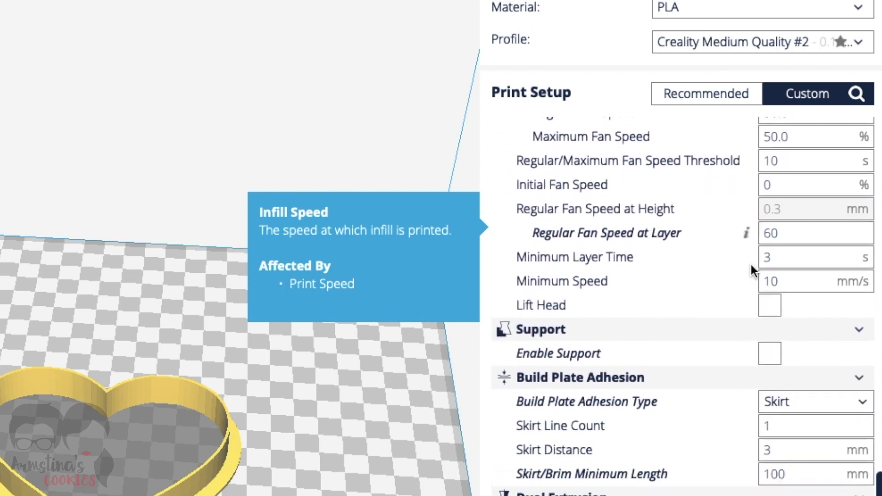
scroll(750, 272, "down", 2)
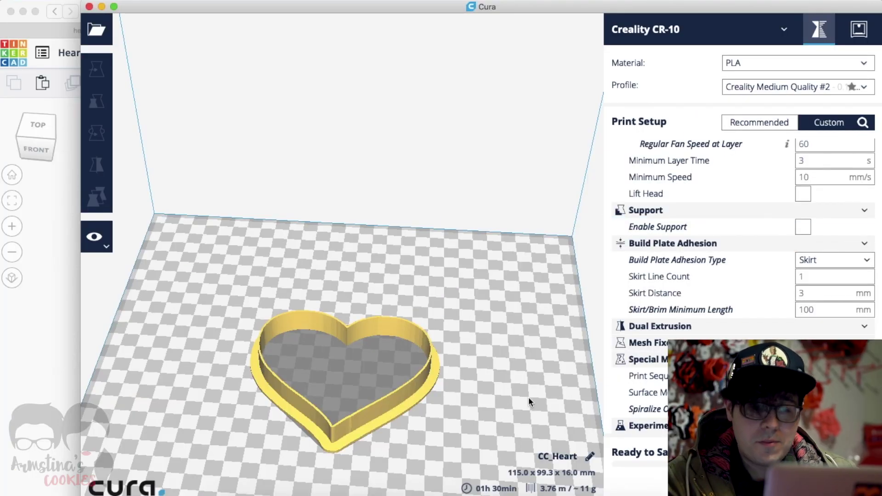
scroll(525, 386, "down", 2)
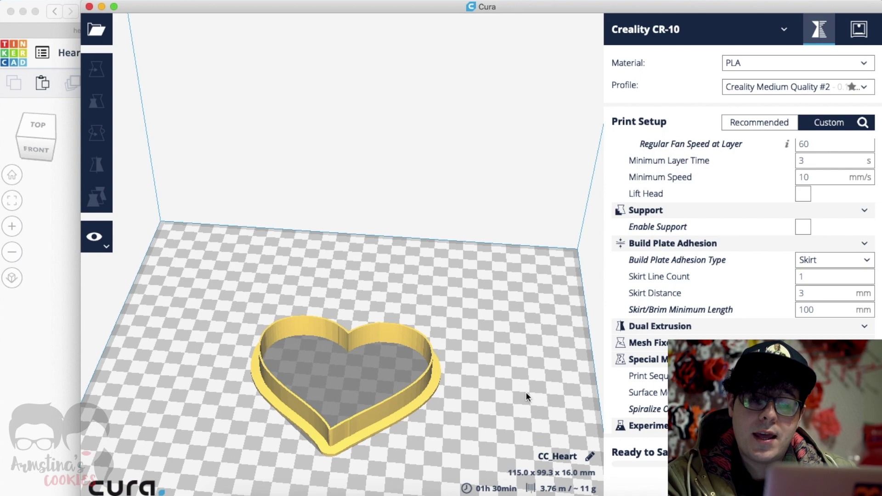